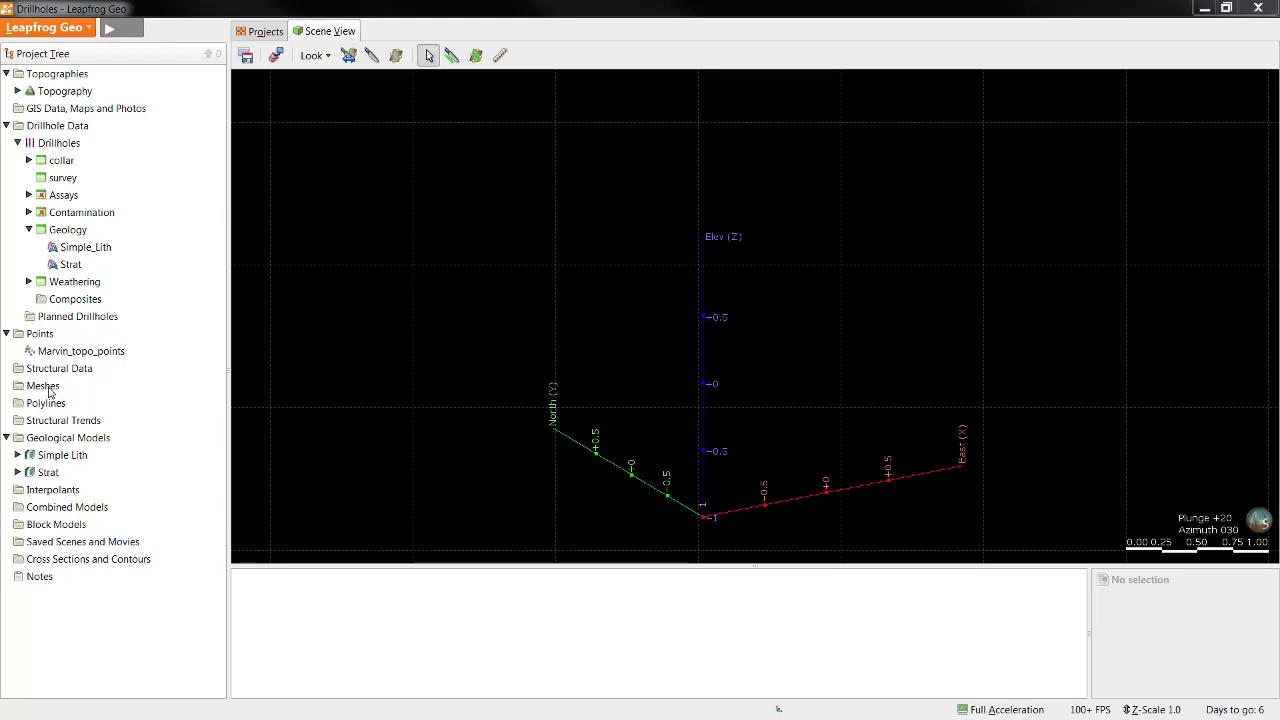
Import Fault 1.msh and Fault 2.msh with default mesh cleanup and display Fault 2 in the scene.
right_click(49, 391)
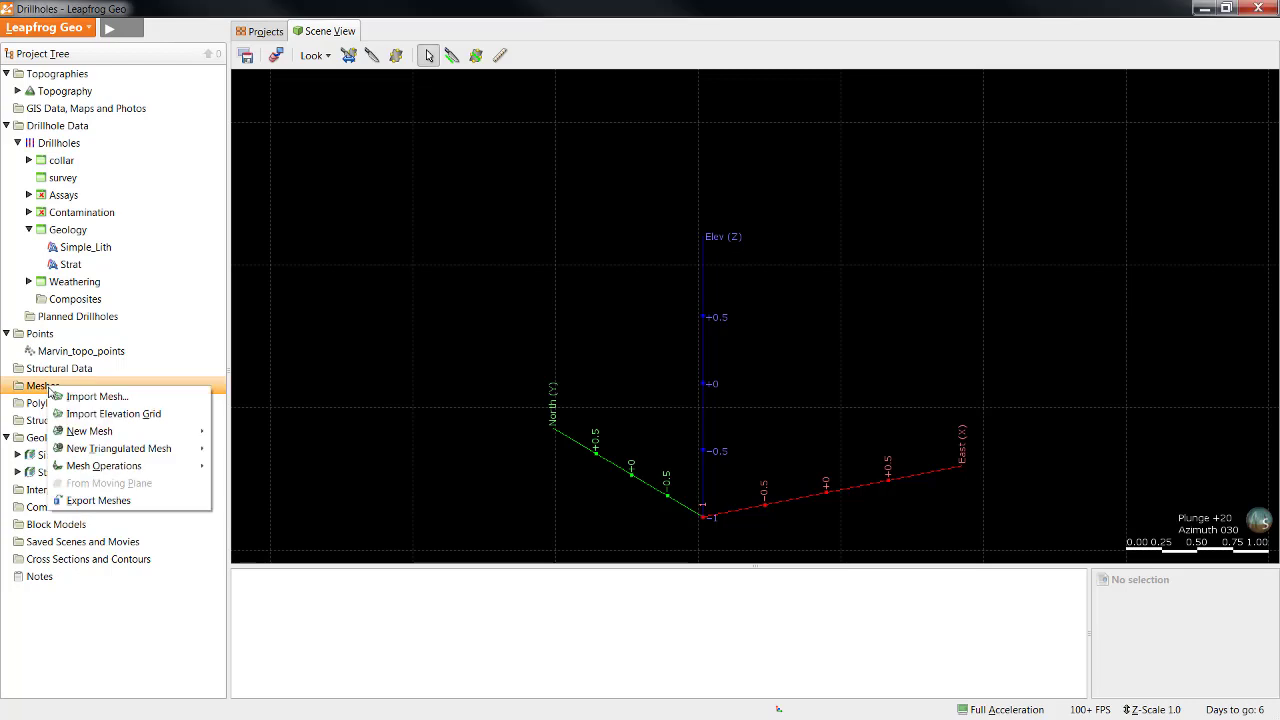
click(152, 398)
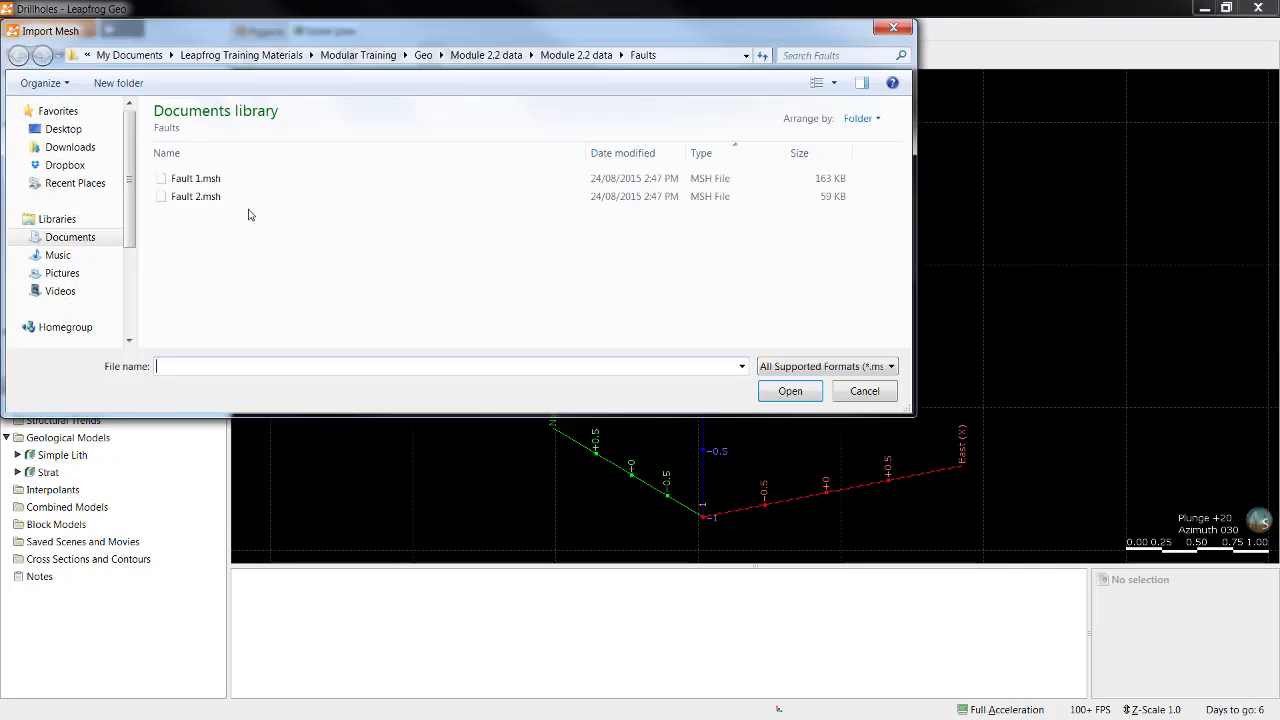
click(205, 179)
shift+click(203, 198)
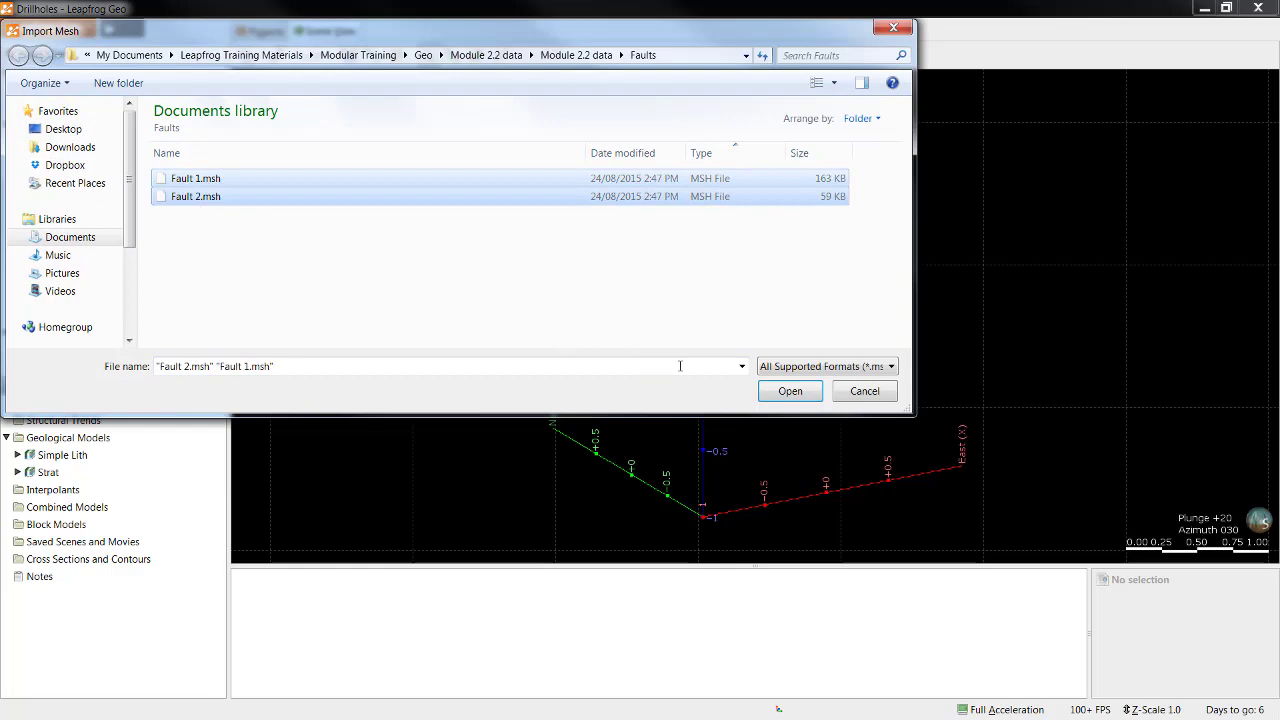
click(790, 391)
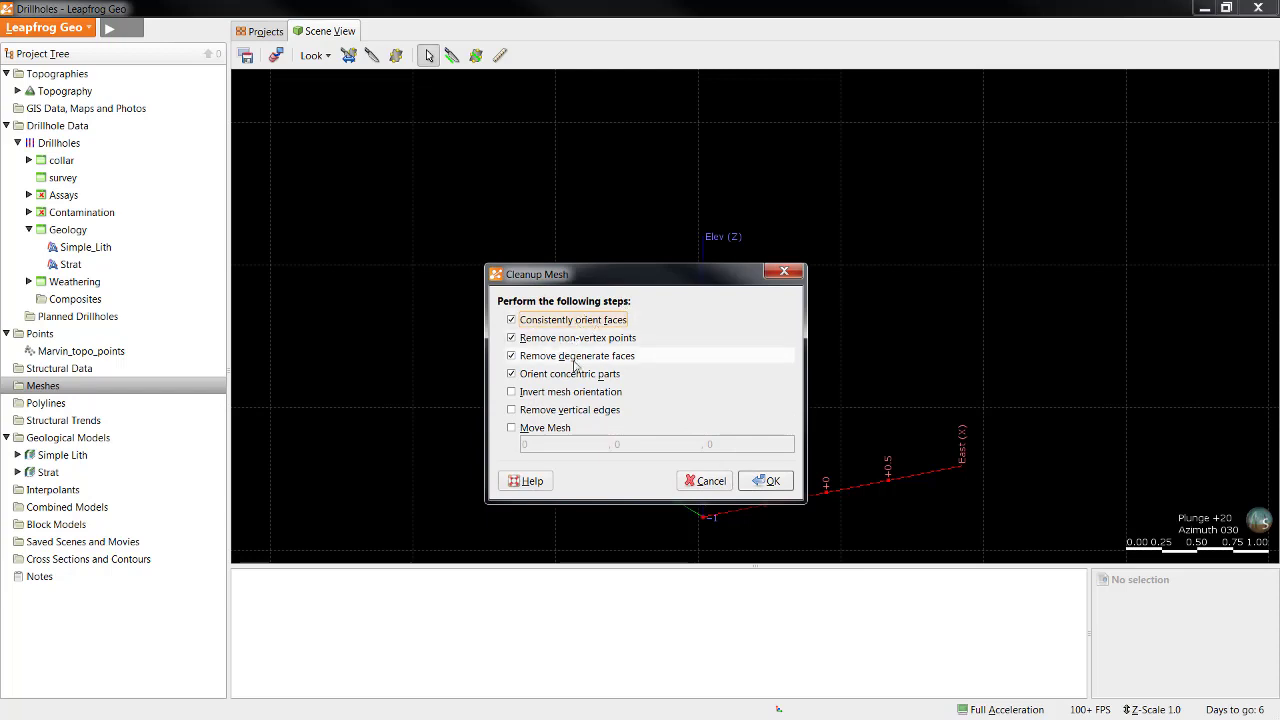
click(765, 481)
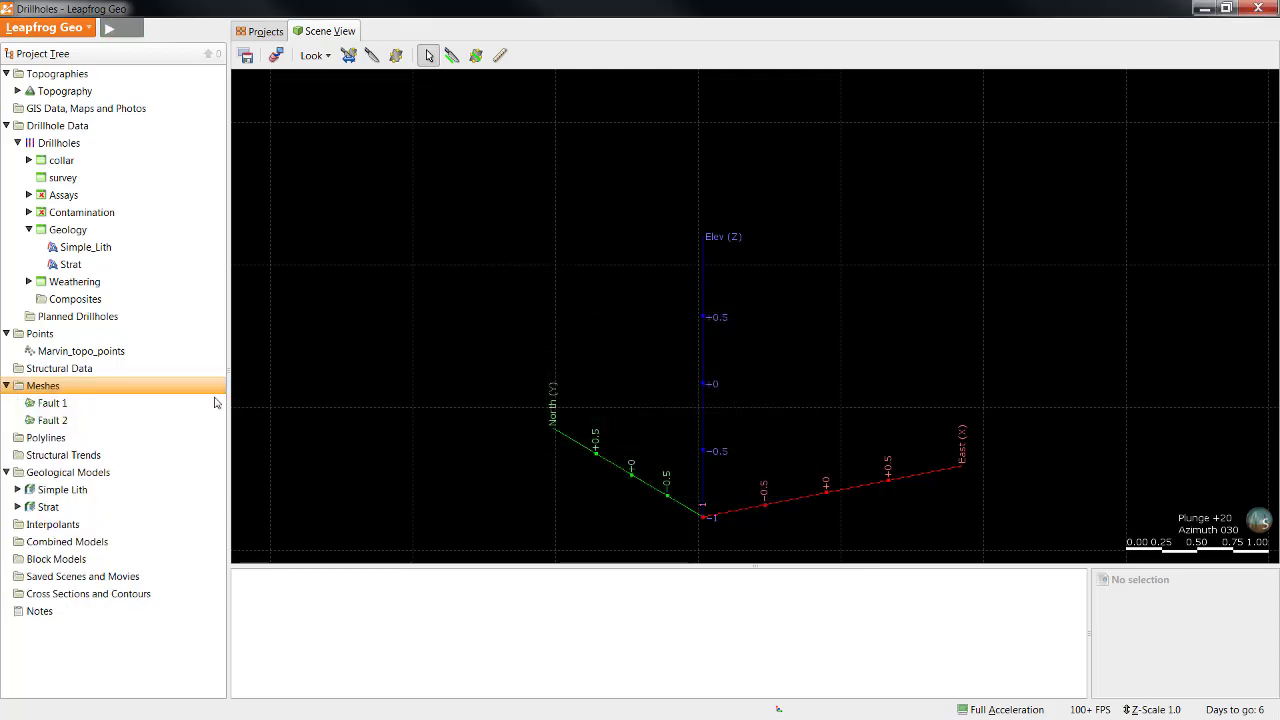
drag(111, 421, 449, 371)
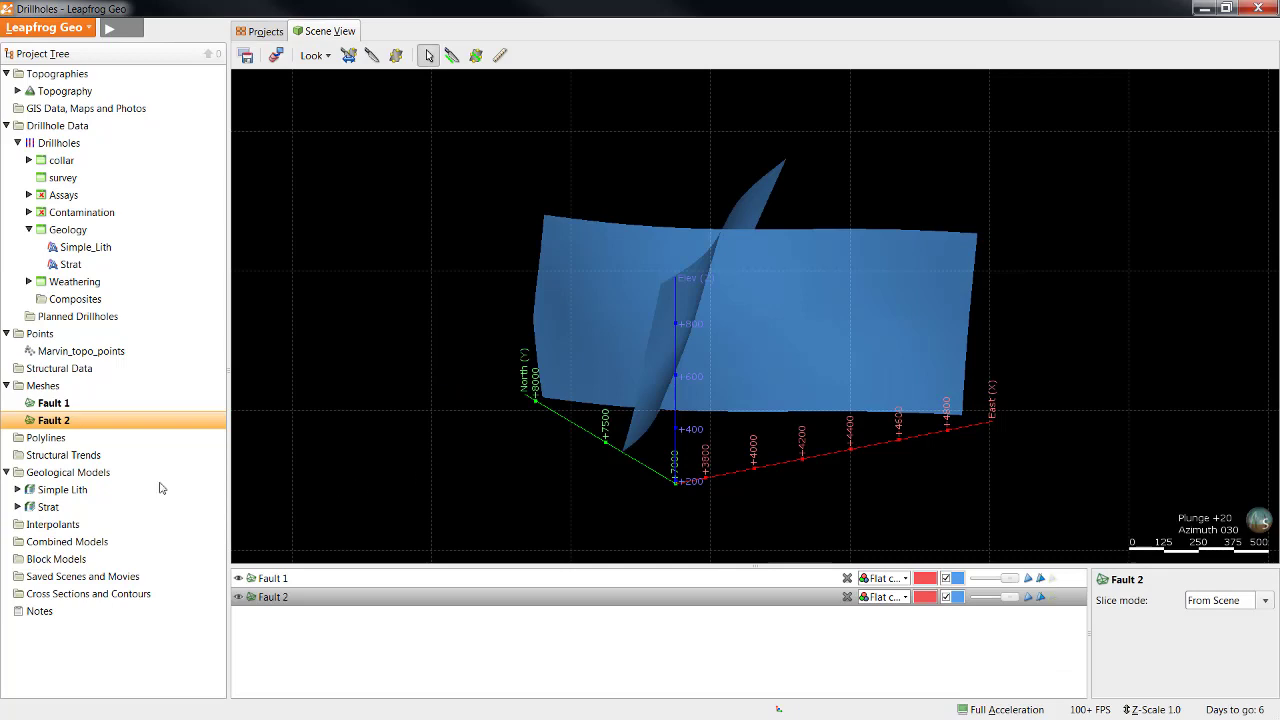
Create geological model GM on Simple_Lith, extents enclosing Geology, surface resolution 20.
right_click(112, 476)
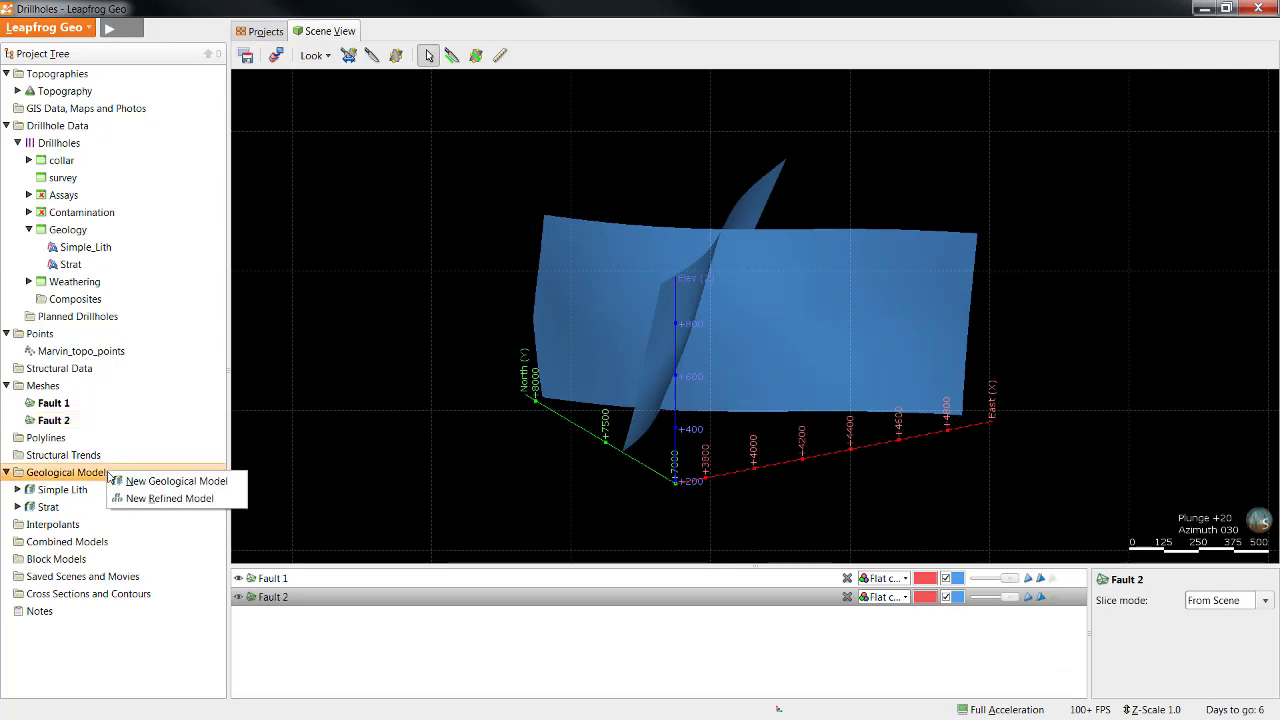
click(125, 482)
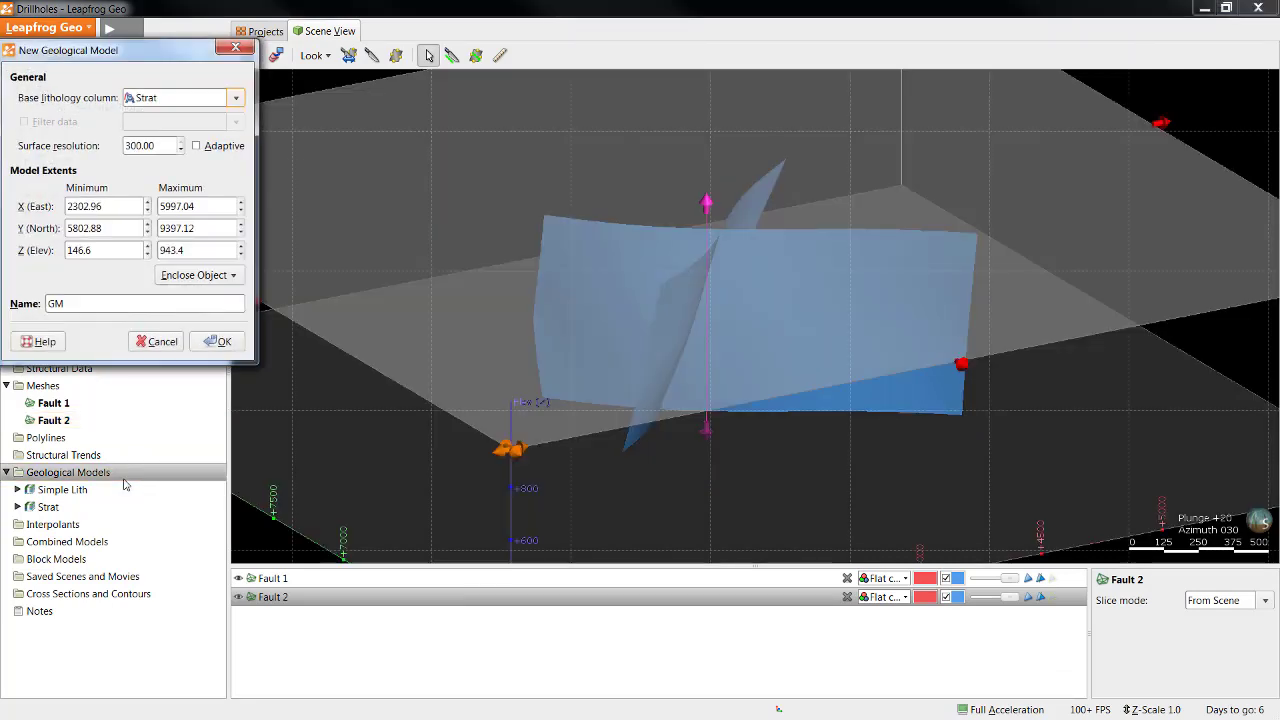
click(196, 98)
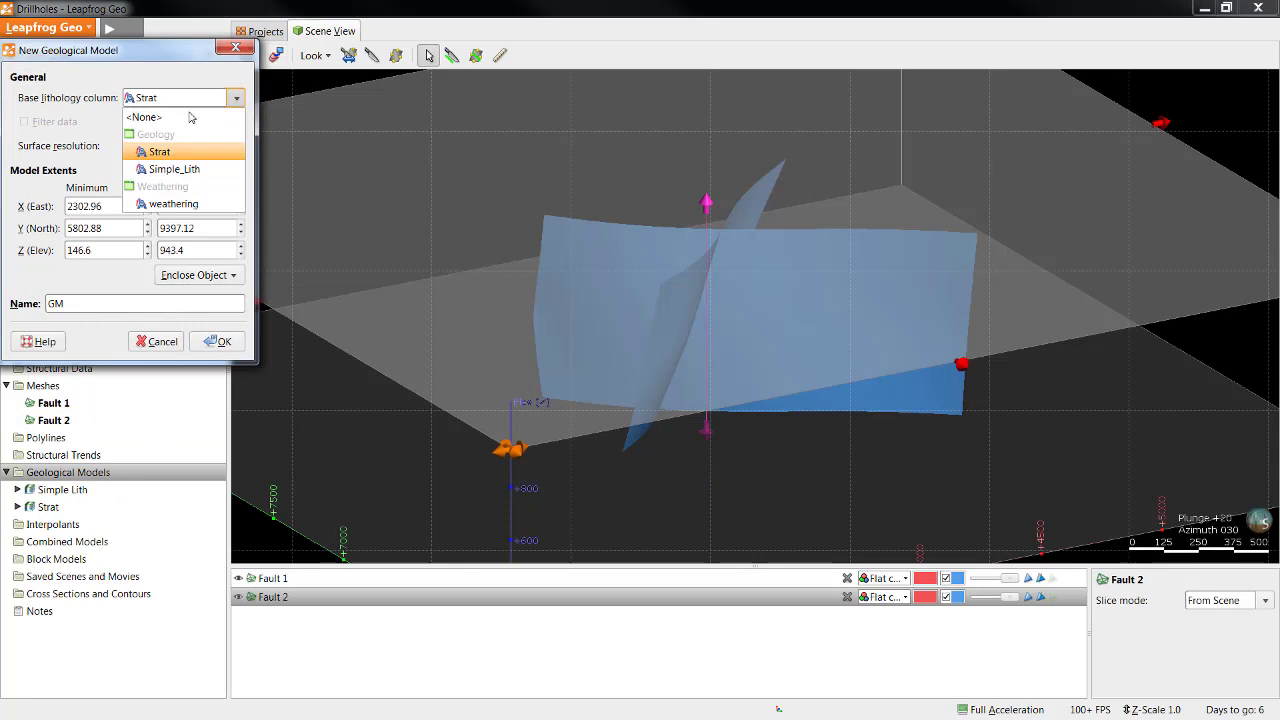
click(170, 170)
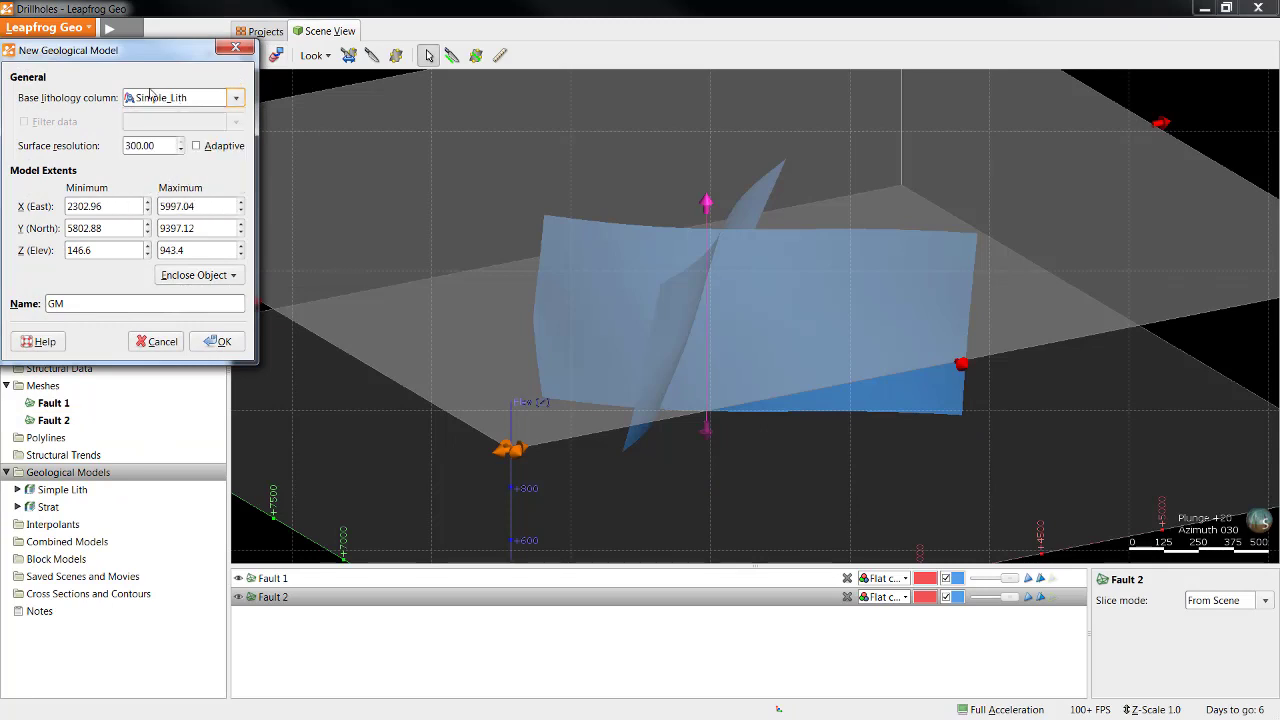
click(166, 279)
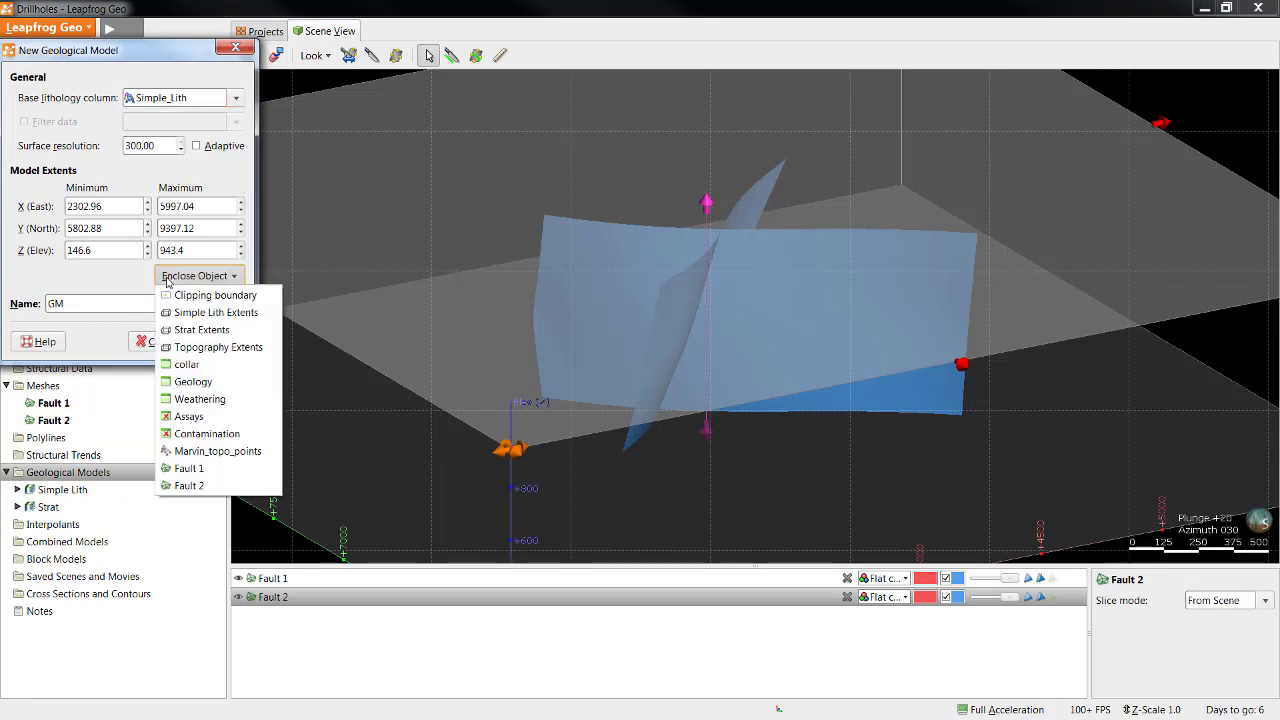
click(193, 382)
drag(196, 58, 351, 252)
drag(305, 340, 260, 343)
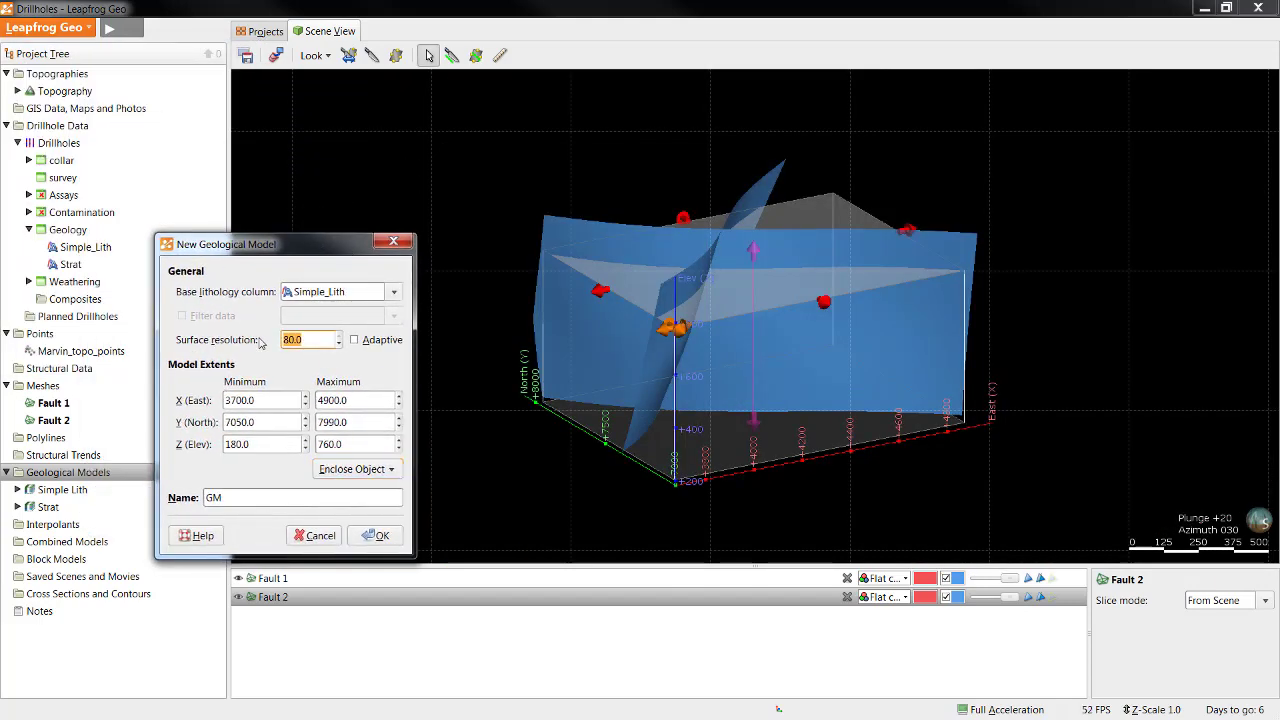
text(20)
click(366, 536)
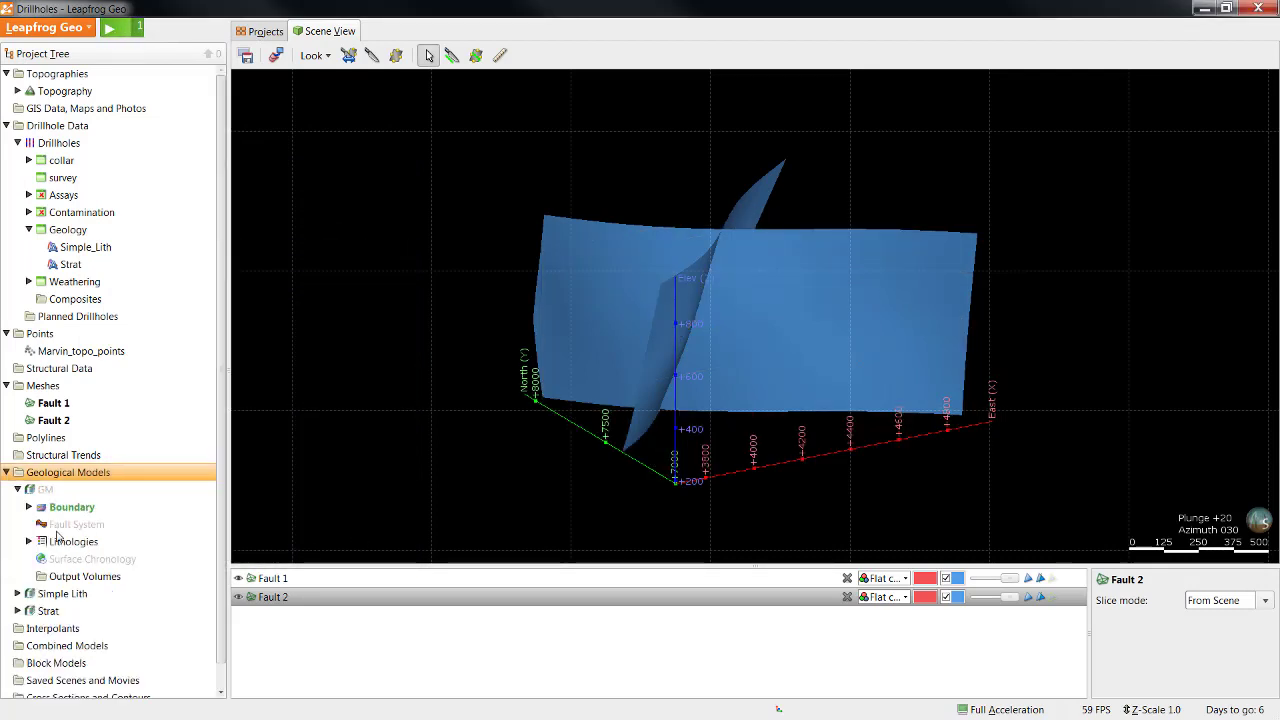
On GM's Fault System, start a New Fault From Surface to get the Select Mesh To Add list.
click(62, 527)
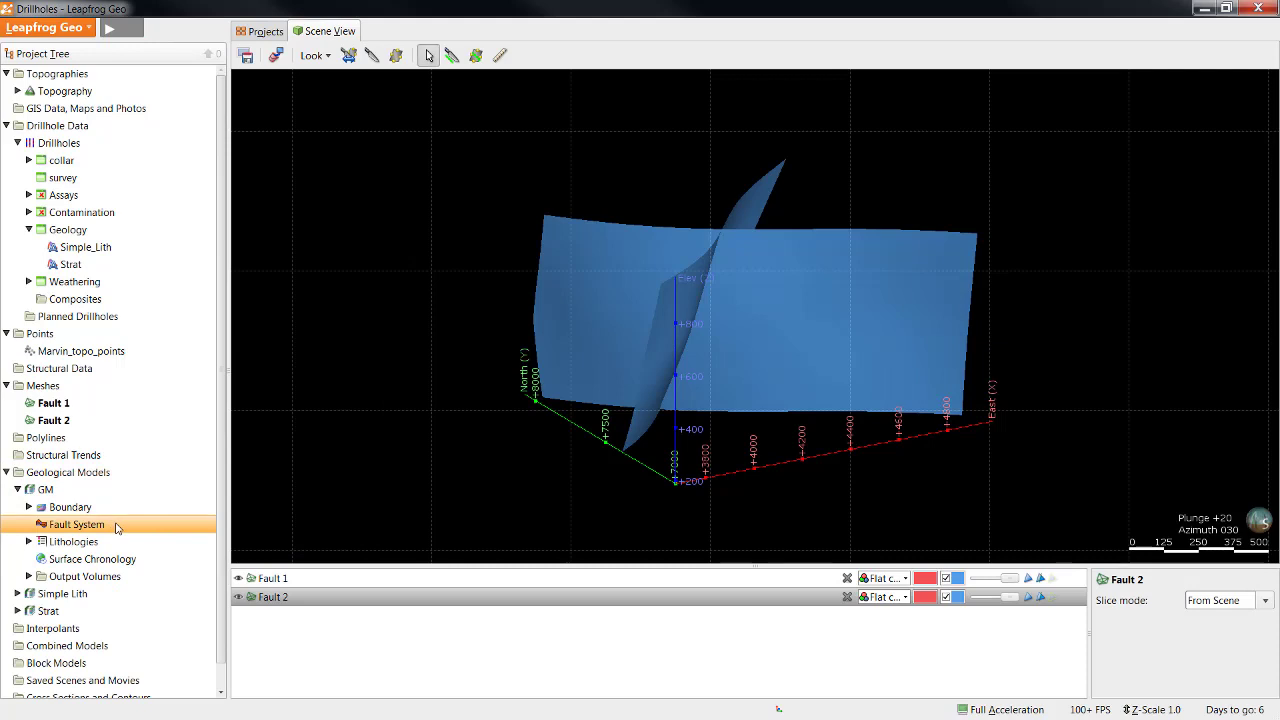
right_click(115, 527)
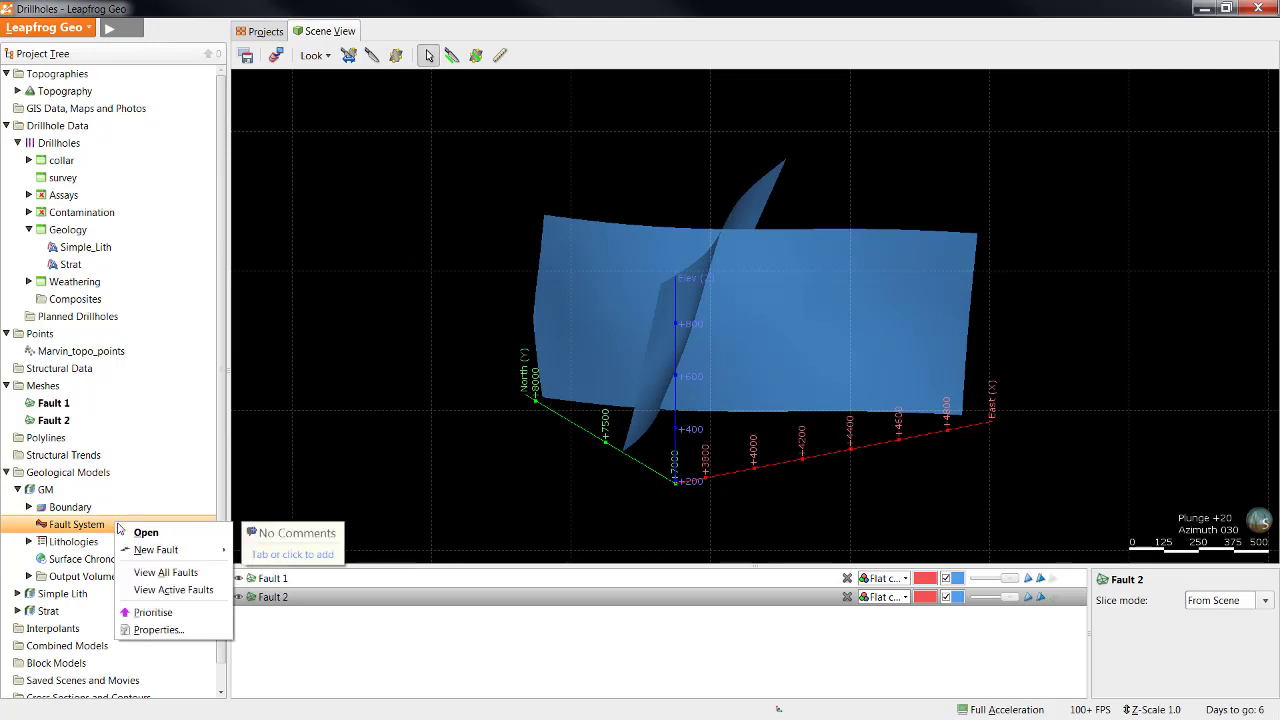
mouse_move(157, 550)
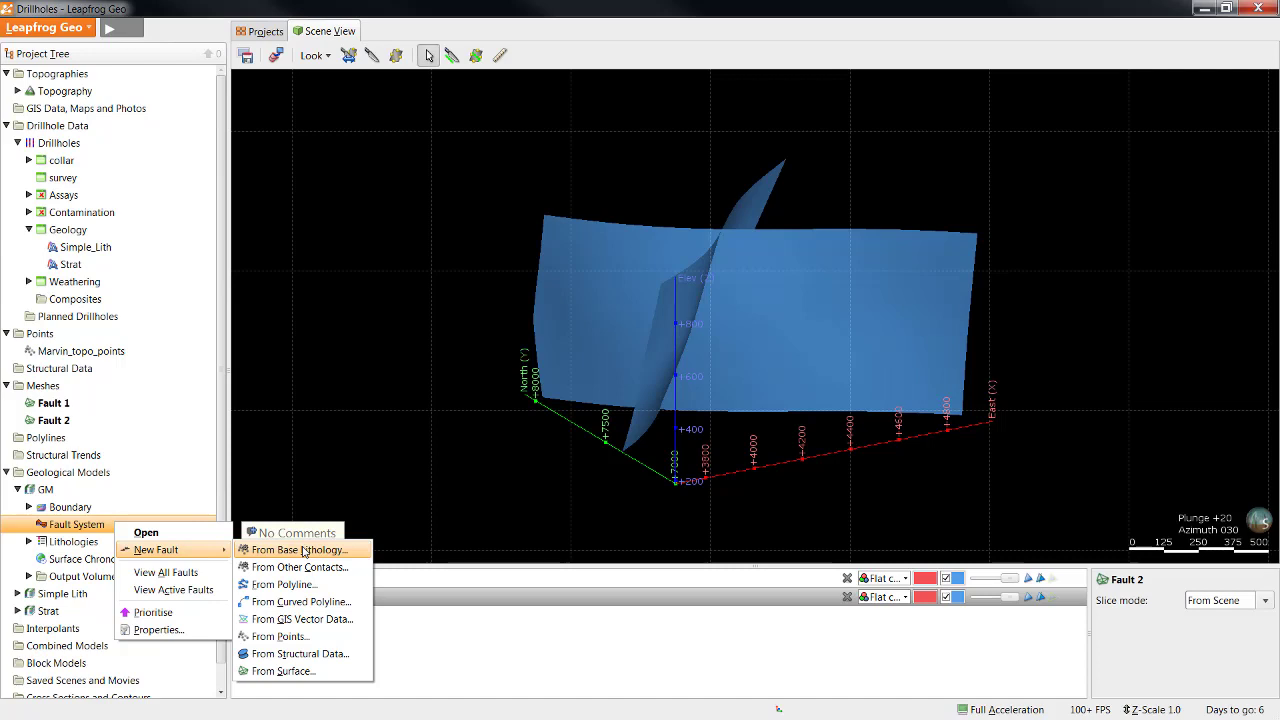
click(326, 673)
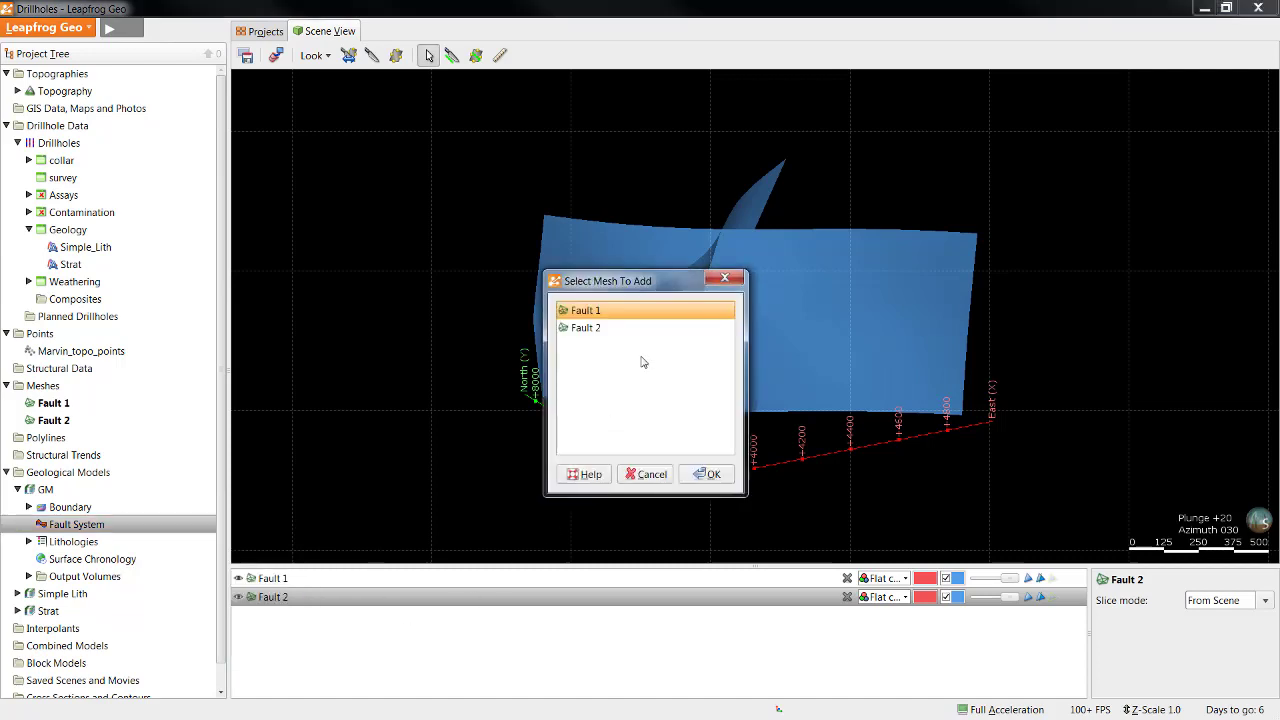
Add Fault 1 as the new fault in GM's fault system.
click(706, 474)
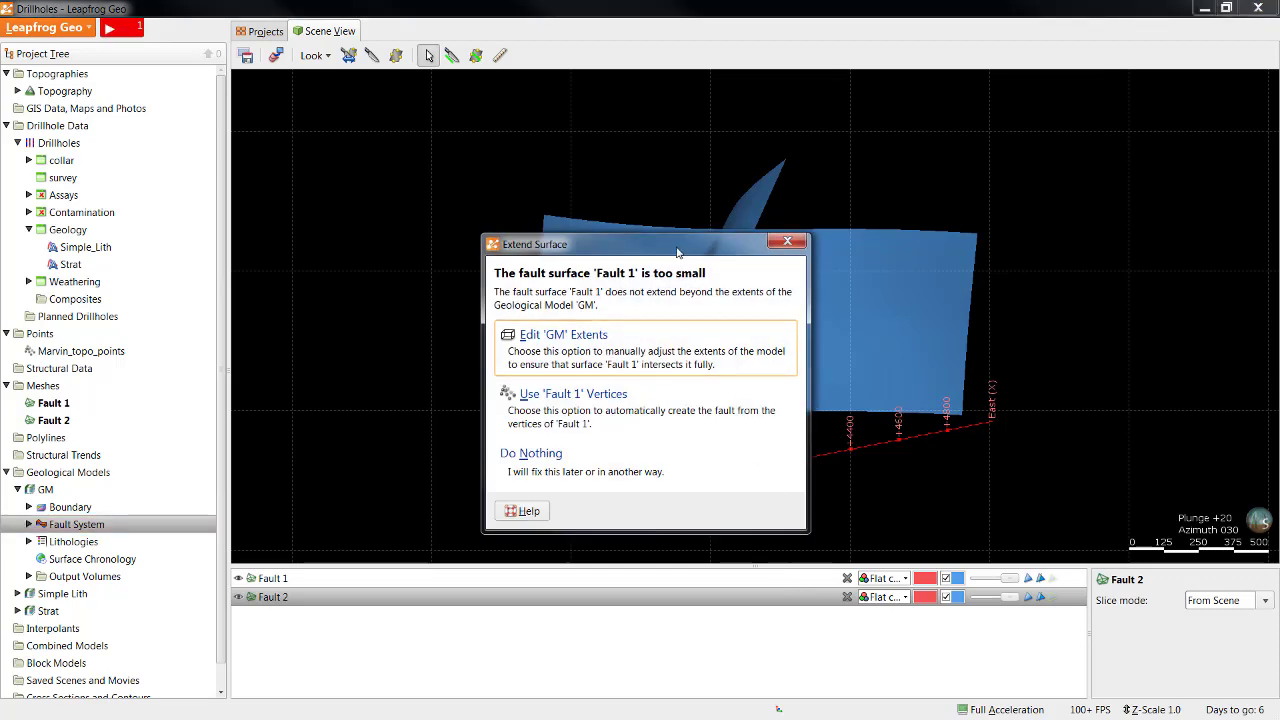
drag(658, 234, 462, 170)
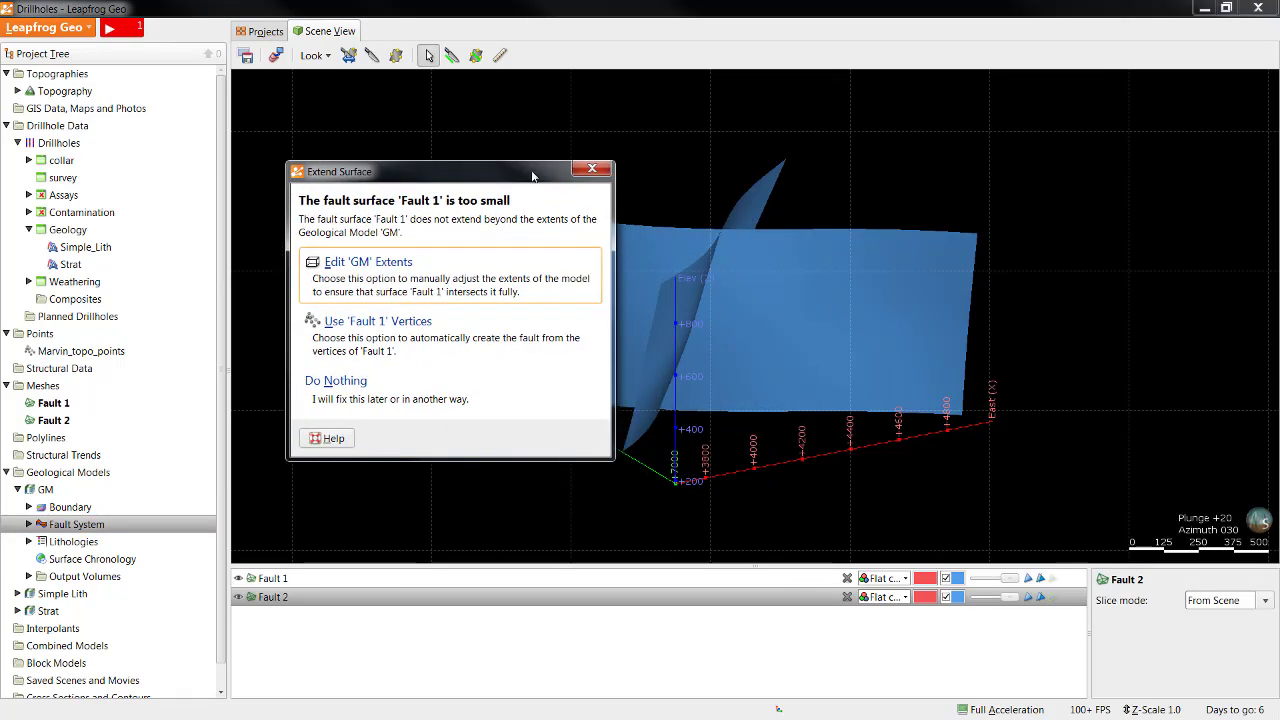
right_drag(697, 286, 838, 296)
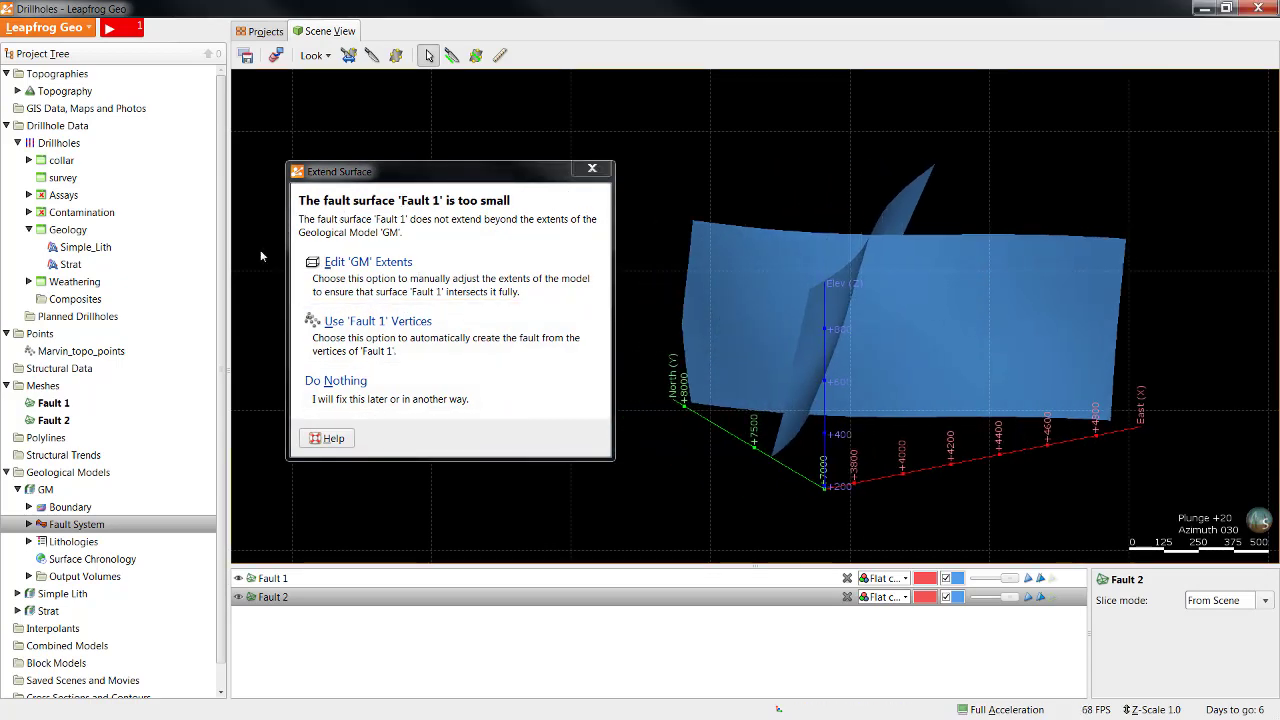
Display GM Extents and raise the model's bottom boundary to about 193.14 elevation to fit Fault 1.
click(29, 507)
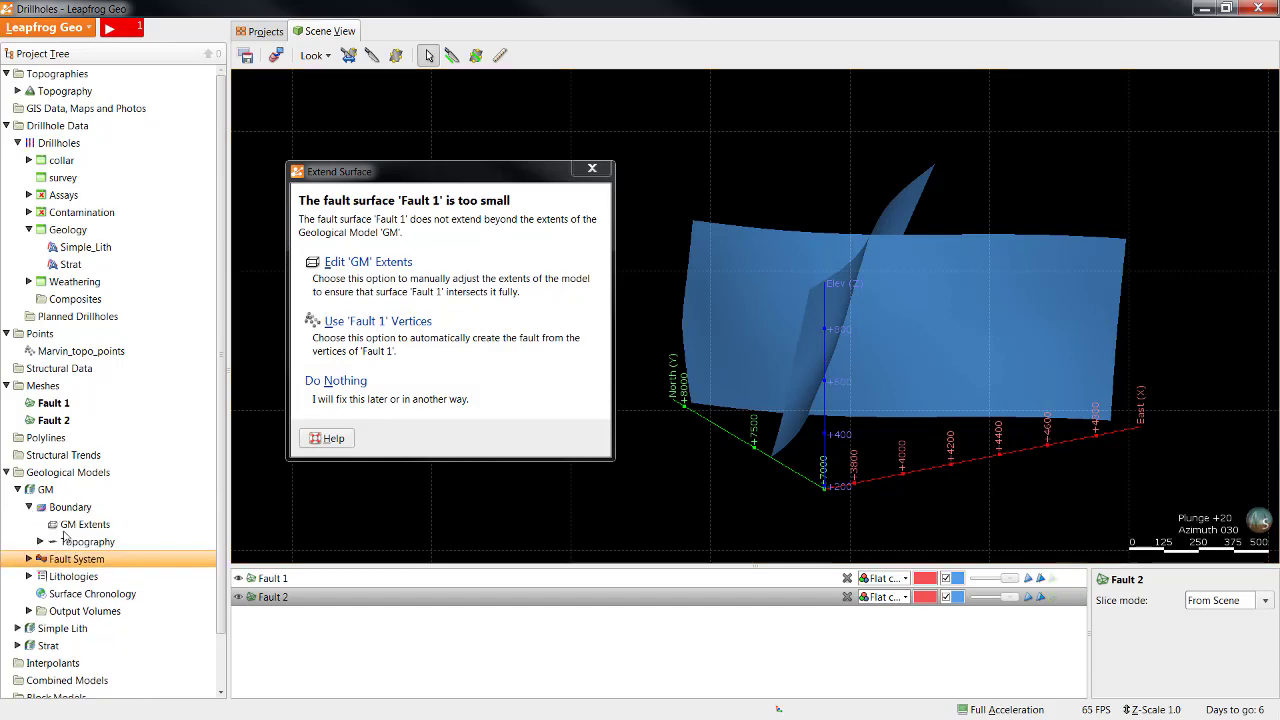
drag(68, 533, 906, 350)
scroll(980, 407, up, 2)
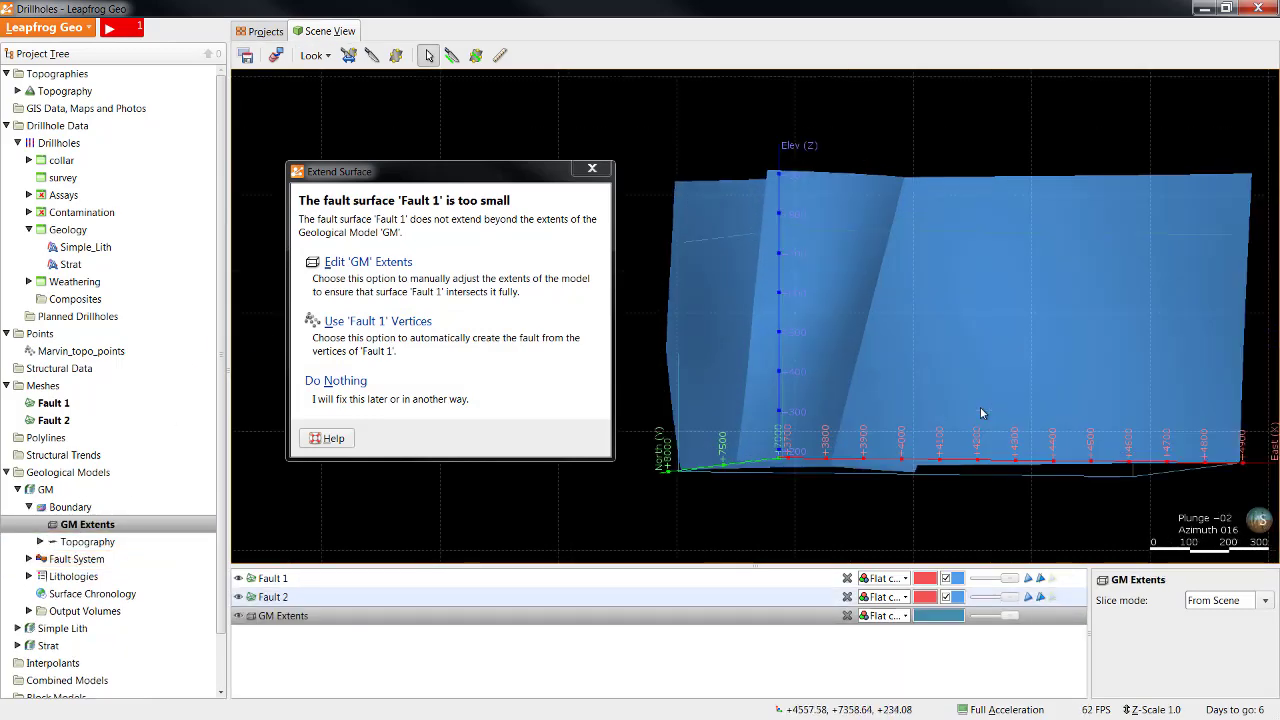
scroll(970, 413, up, 2)
drag(977, 412, 840, 412)
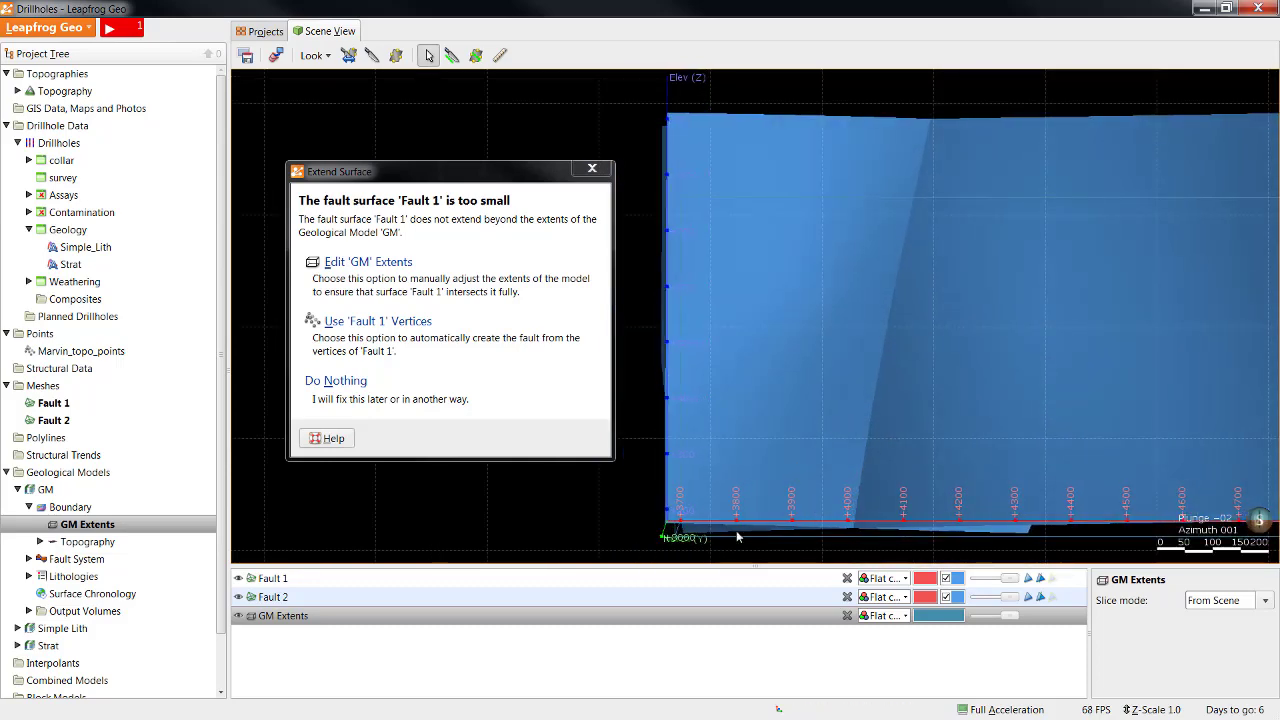
drag(740, 532, 736, 530)
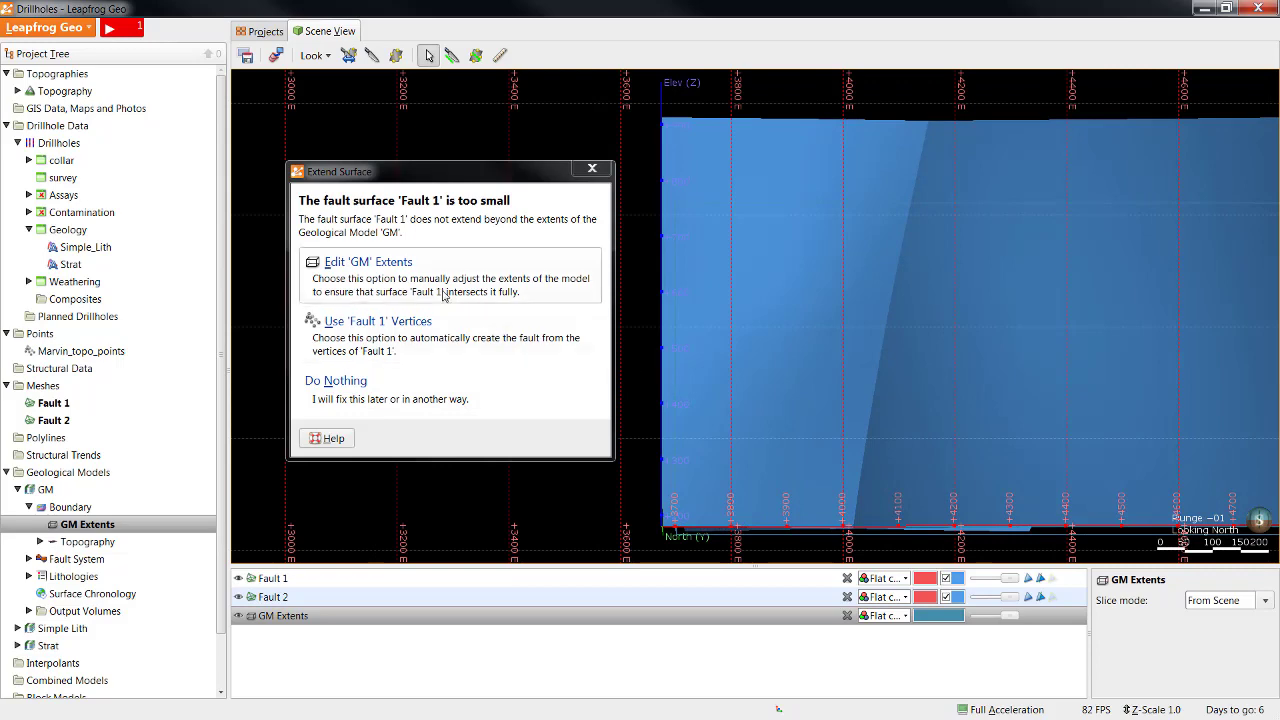
click(418, 285)
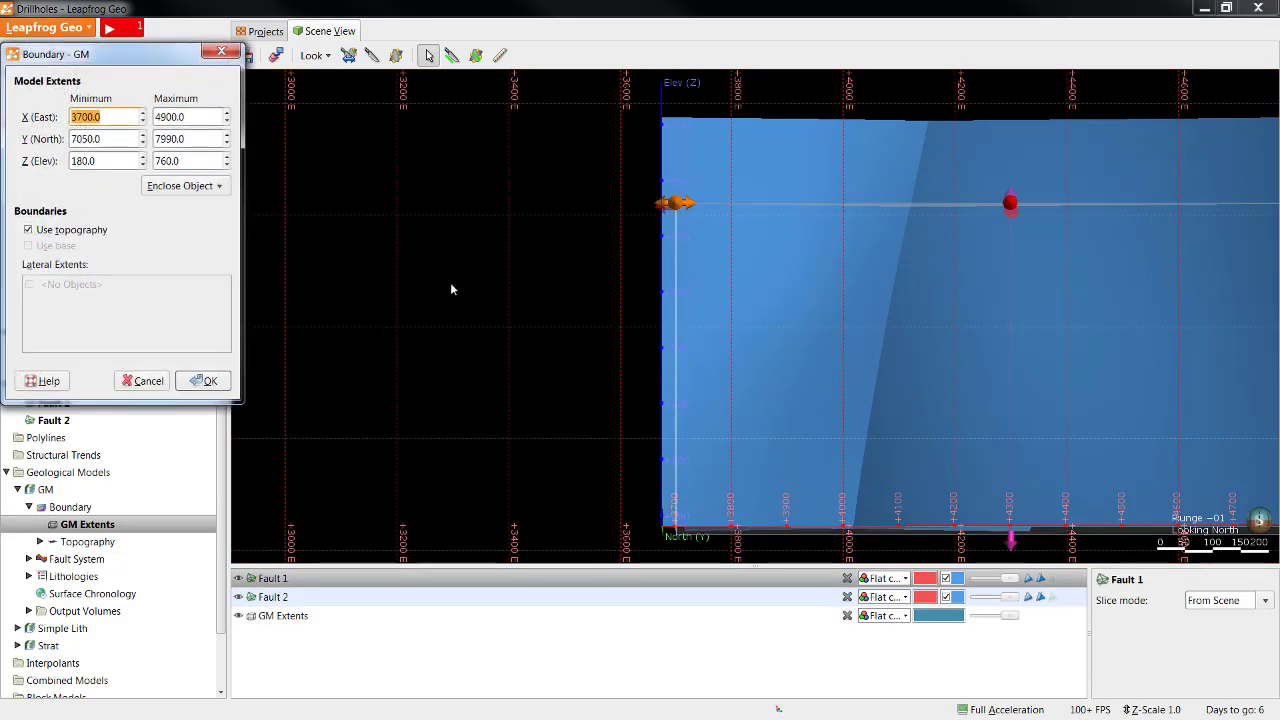
drag(1012, 545, 1011, 533)
click(205, 381)
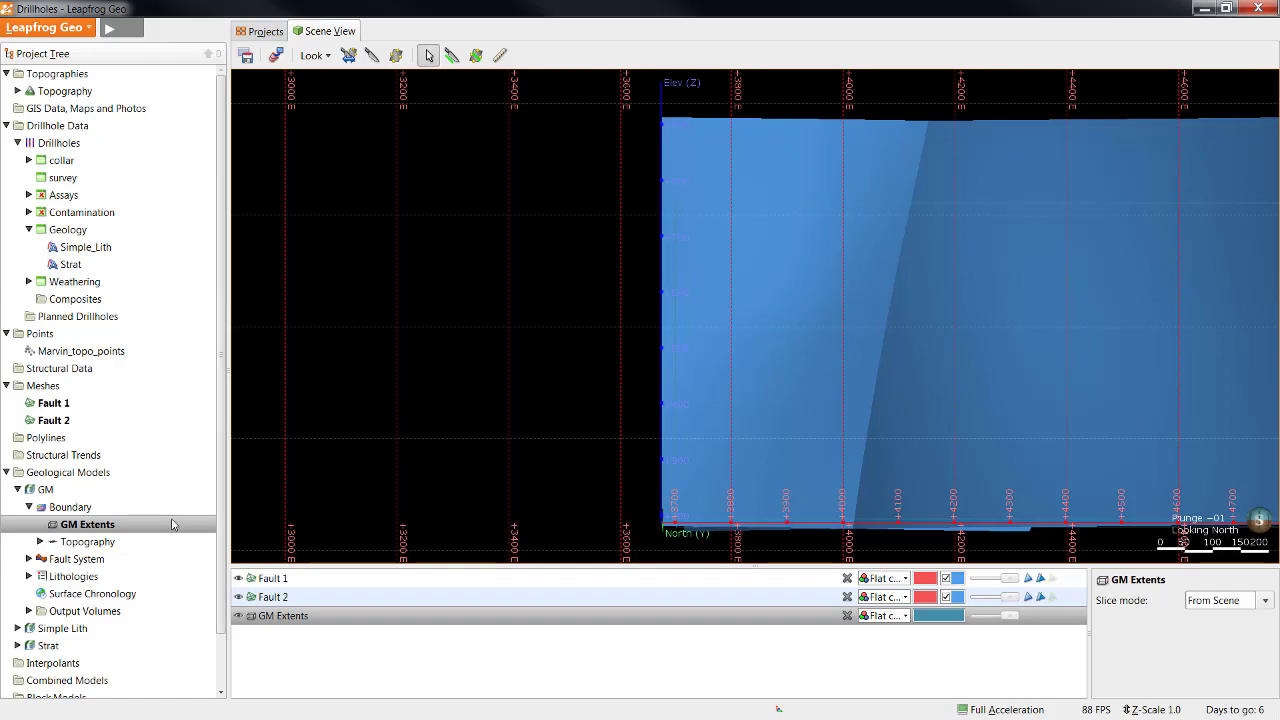
Add Fault 2 from its mesh as a new fault in GM's fault system.
click(28, 559)
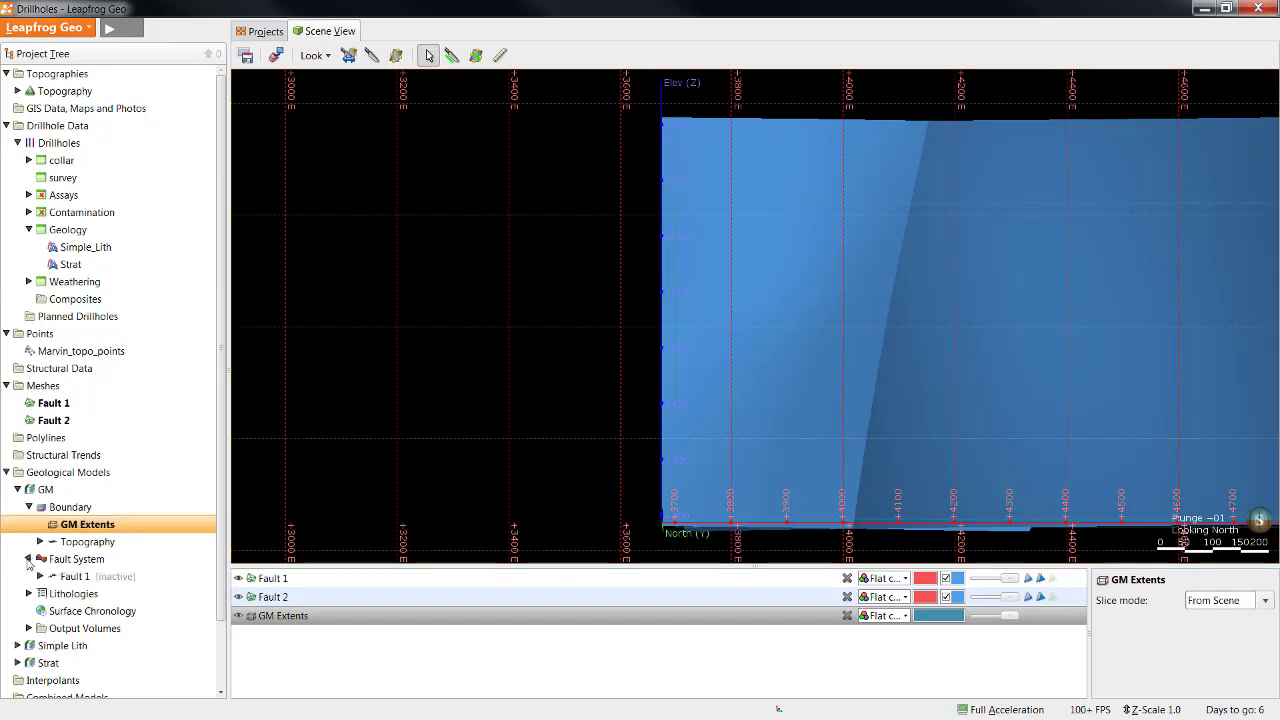
right_click(62, 562)
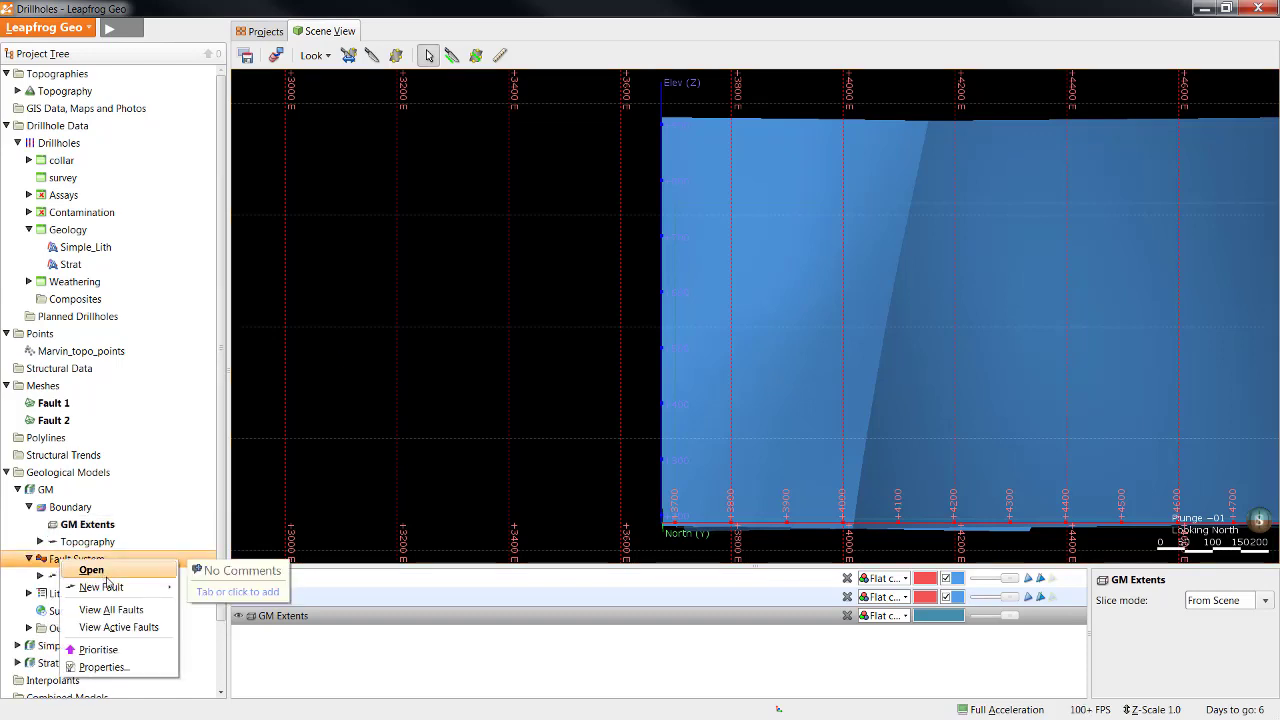
mouse_move(108, 588)
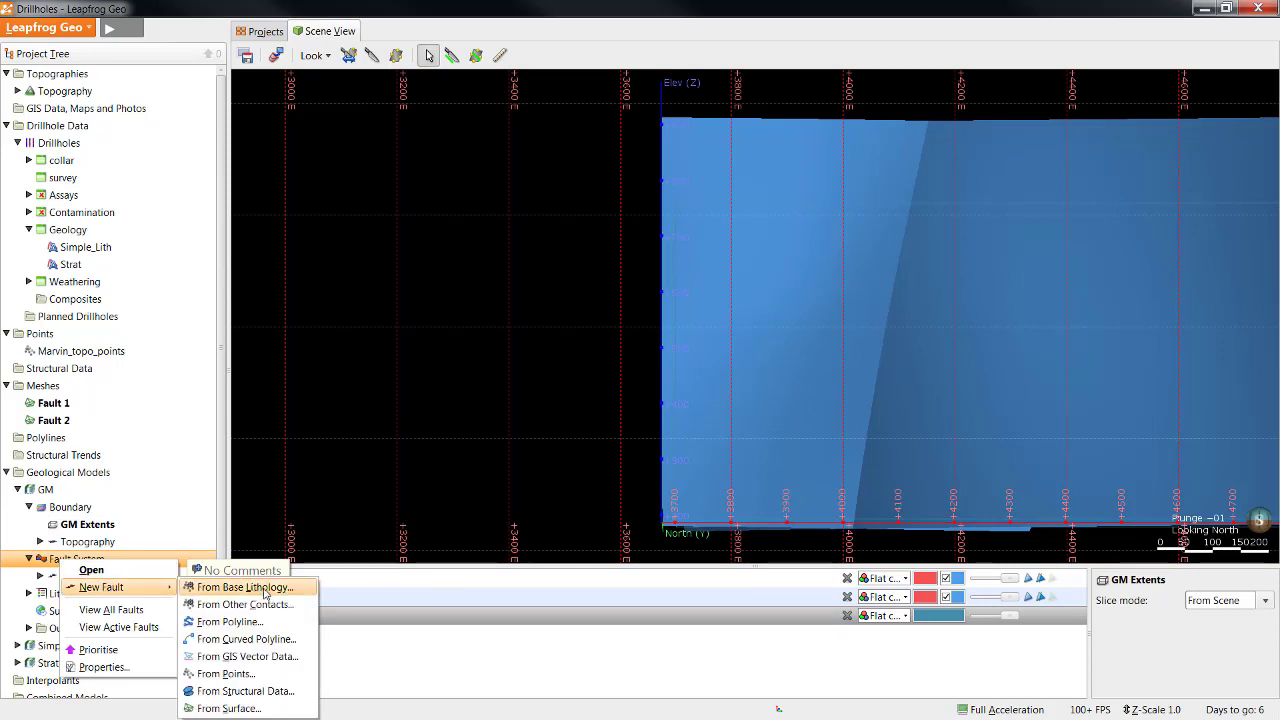
click(229, 708)
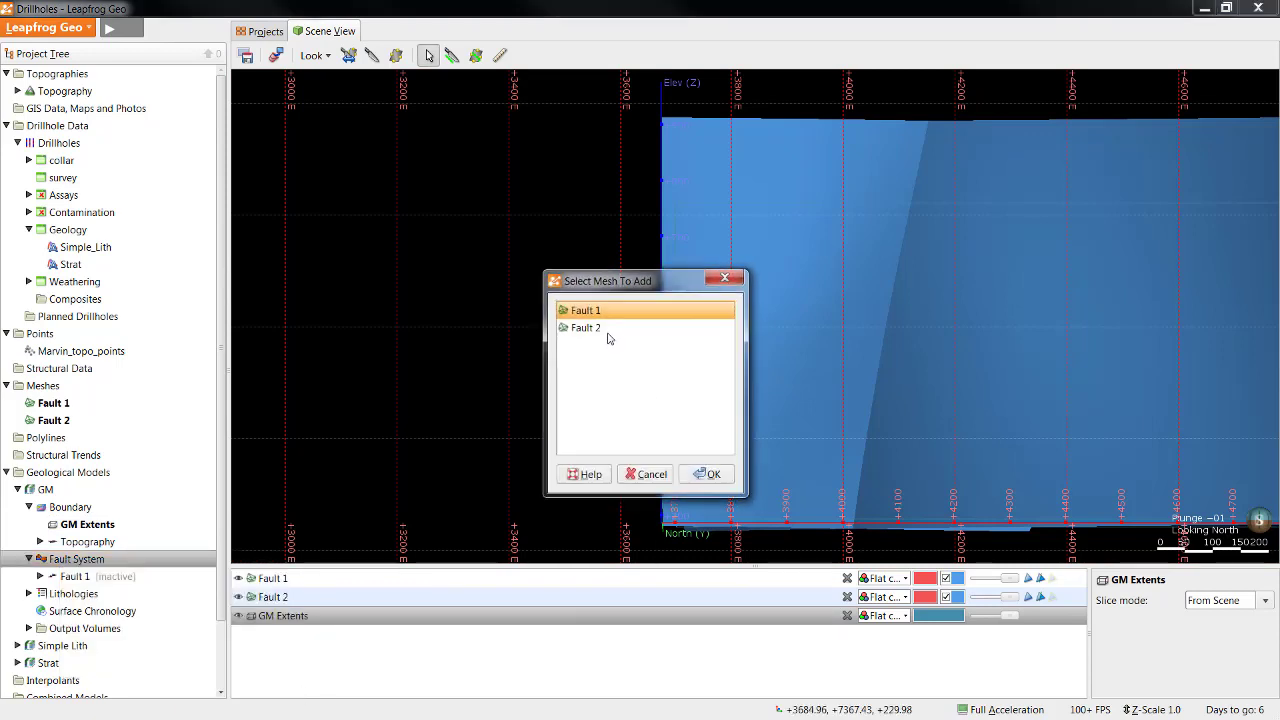
click(608, 328)
click(707, 474)
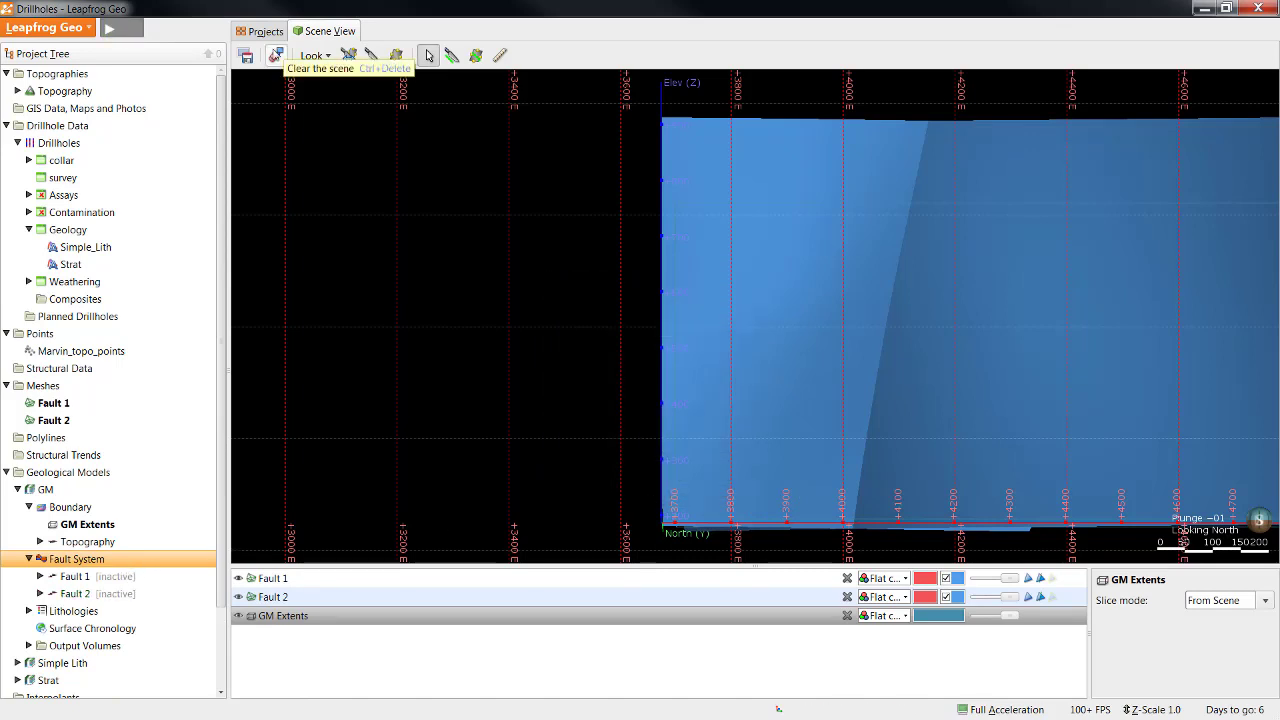
Clear the scene and show only the faults, viewed from above.
click(275, 55)
drag(86, 578, 660, 455)
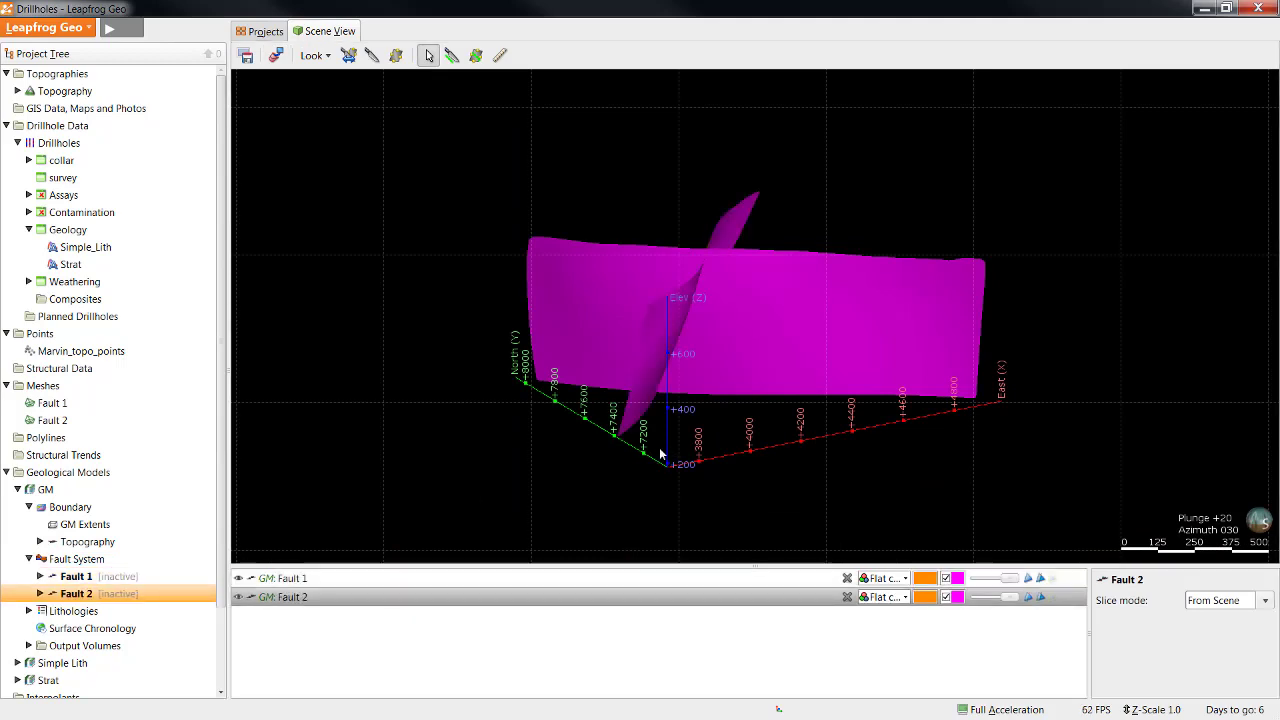
drag(807, 306, 522, 494)
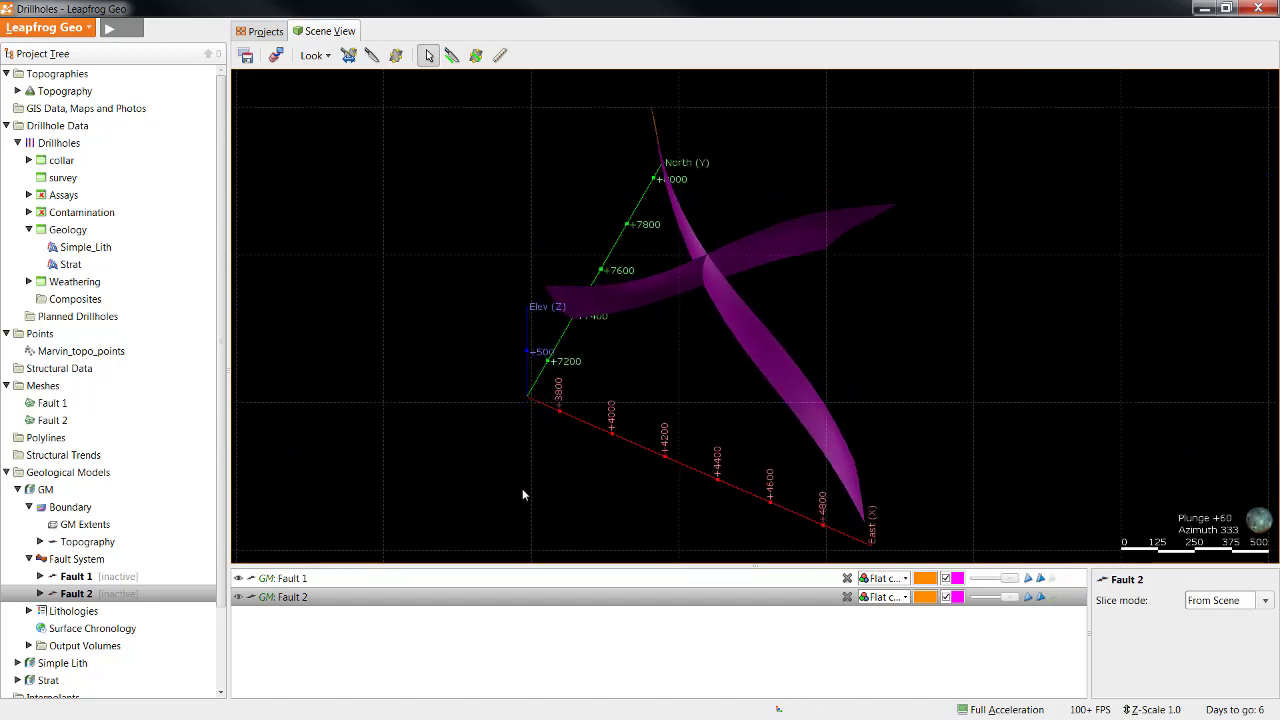
In the fault system chronology, add a rule making Fault 2 terminate against Fault 1.
double_click(110, 563)
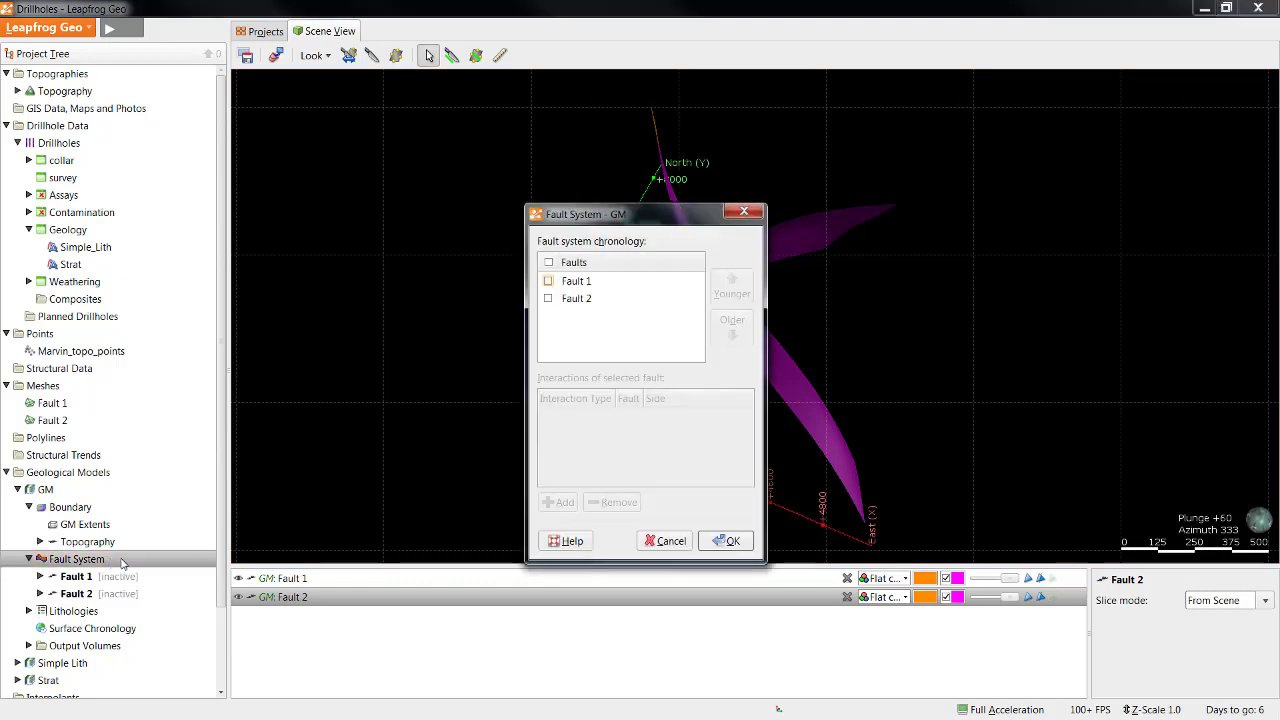
drag(629, 221, 486, 207)
click(440, 266)
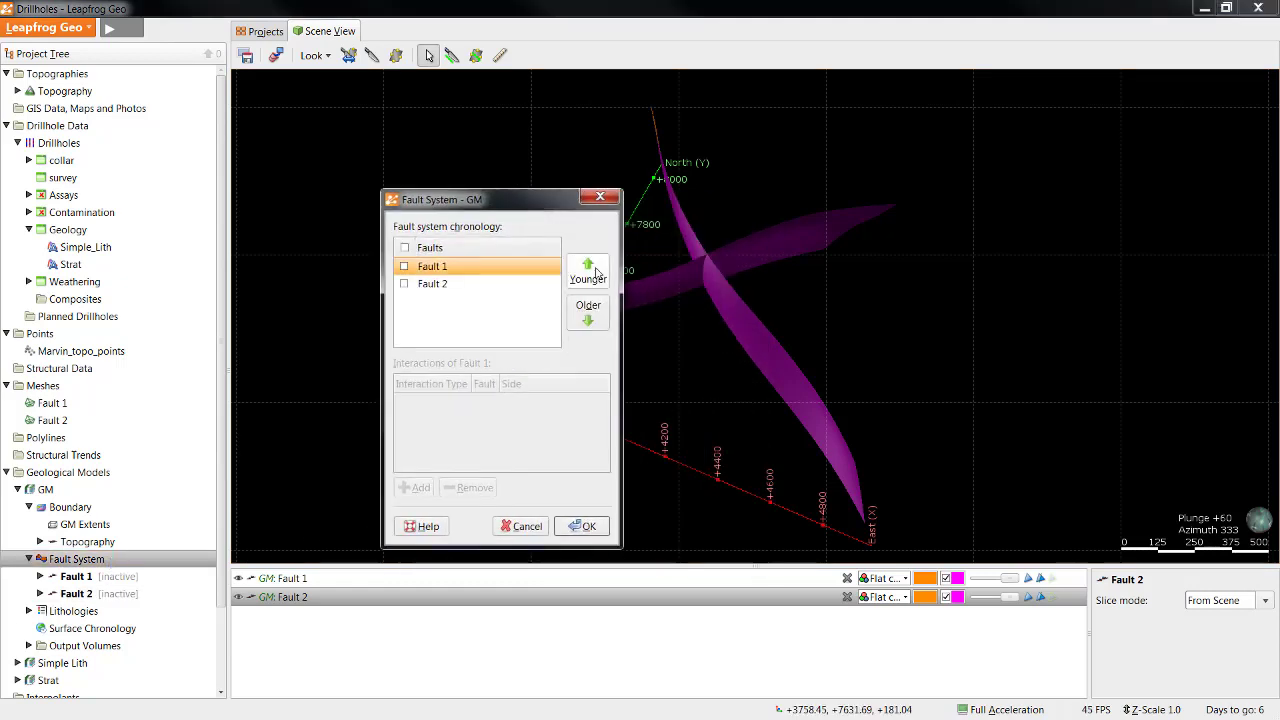
click(443, 286)
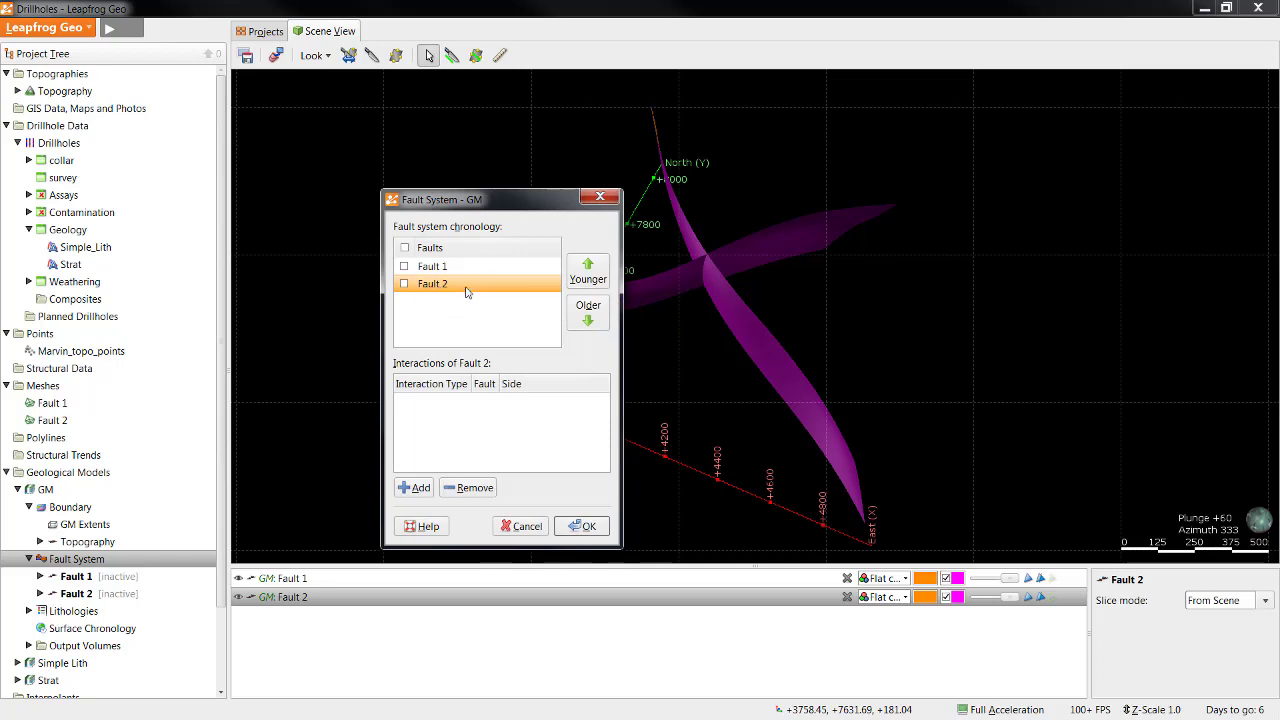
drag(480, 200, 441, 166)
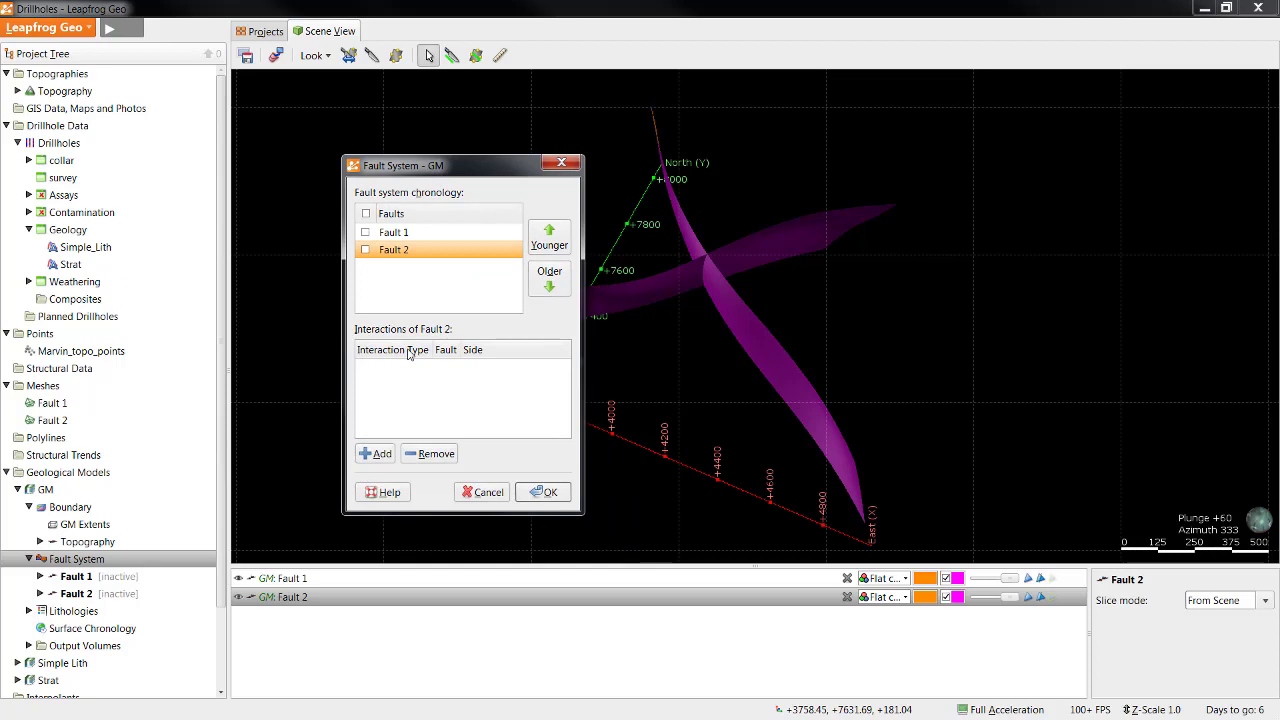
click(378, 453)
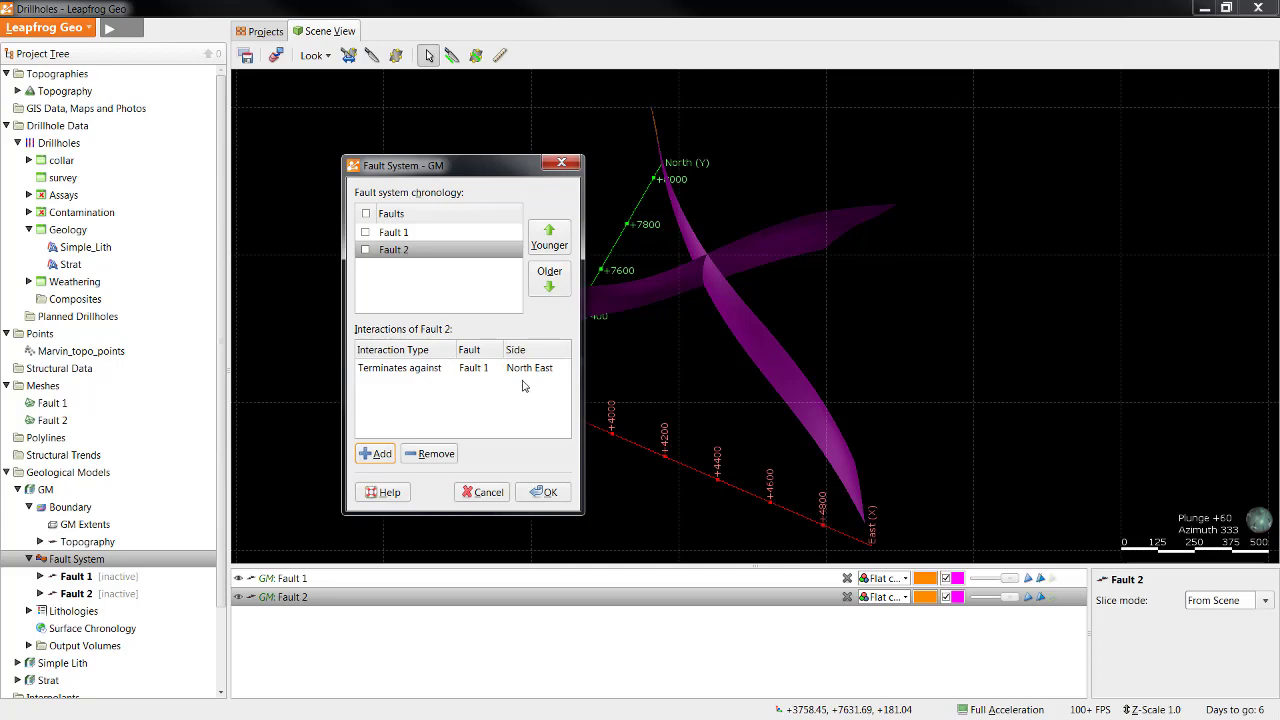
click(484, 369)
click(497, 368)
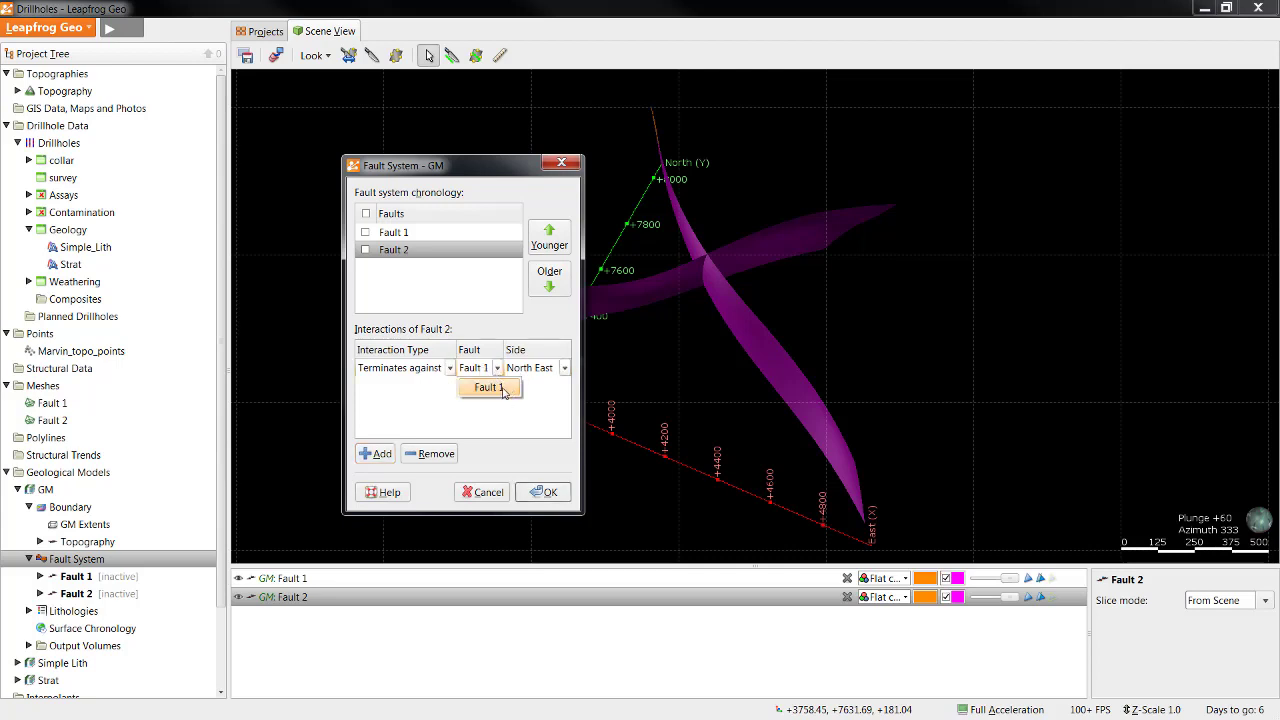
click(505, 391)
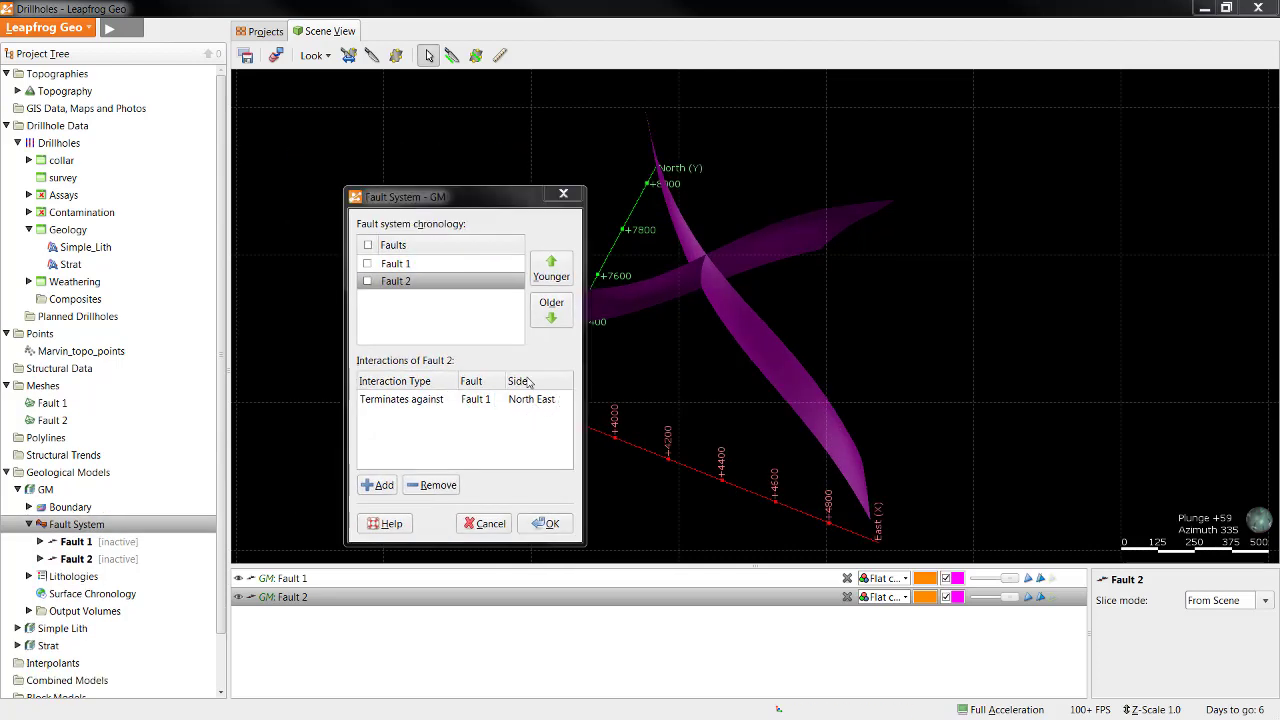
Compare termination sides in the scene, settle on North East, and apply the interaction.
mouse_move(754, 344)
mouse_down()
mouse_move(677, 289)
mouse_move(700, 280)
mouse_move(606, 292)
mouse_move(784, 348)
mouse_move(971, 370)
mouse_move(822, 316)
mouse_move(835, 325)
mouse_up()
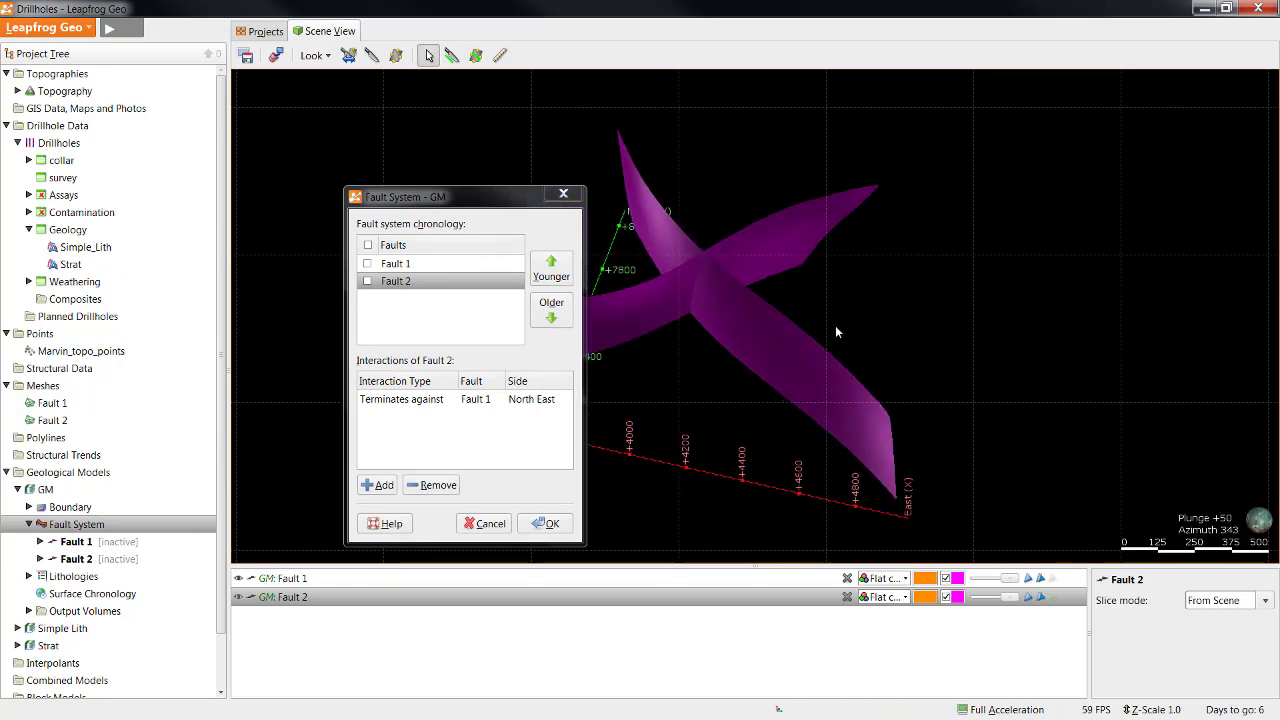
click(772, 231)
click(634, 303)
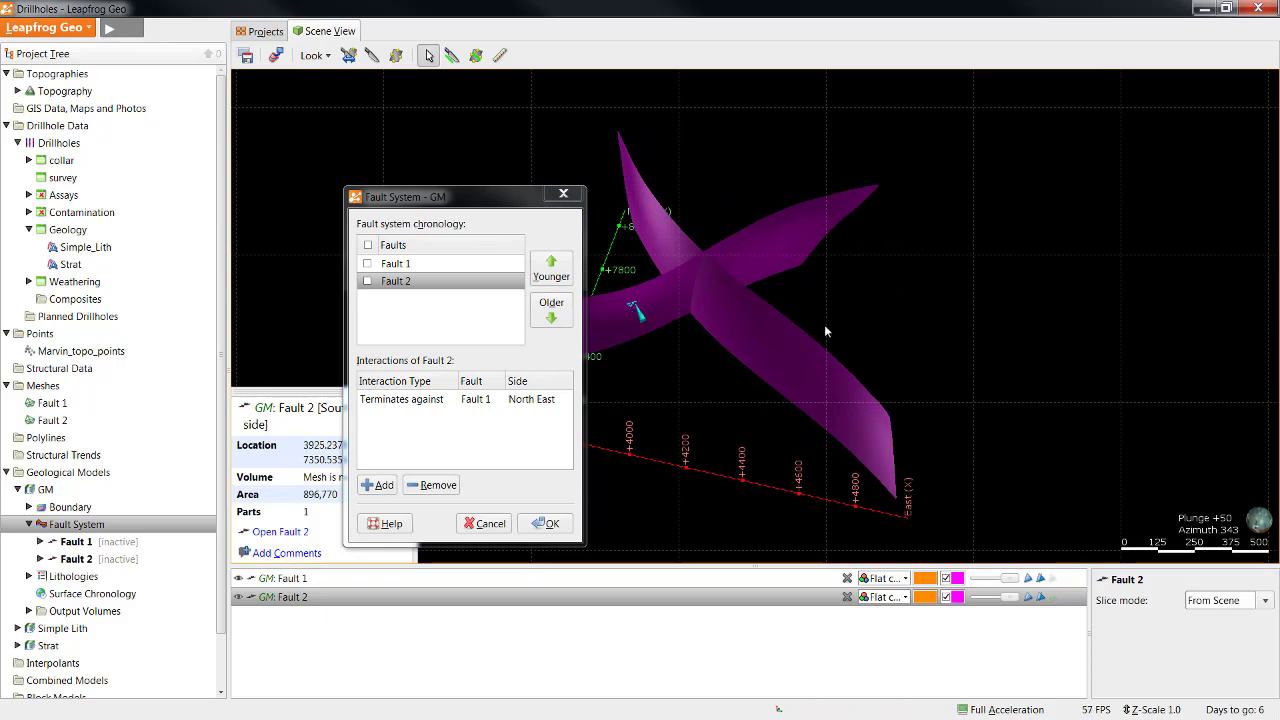
drag(790, 320, 826, 337)
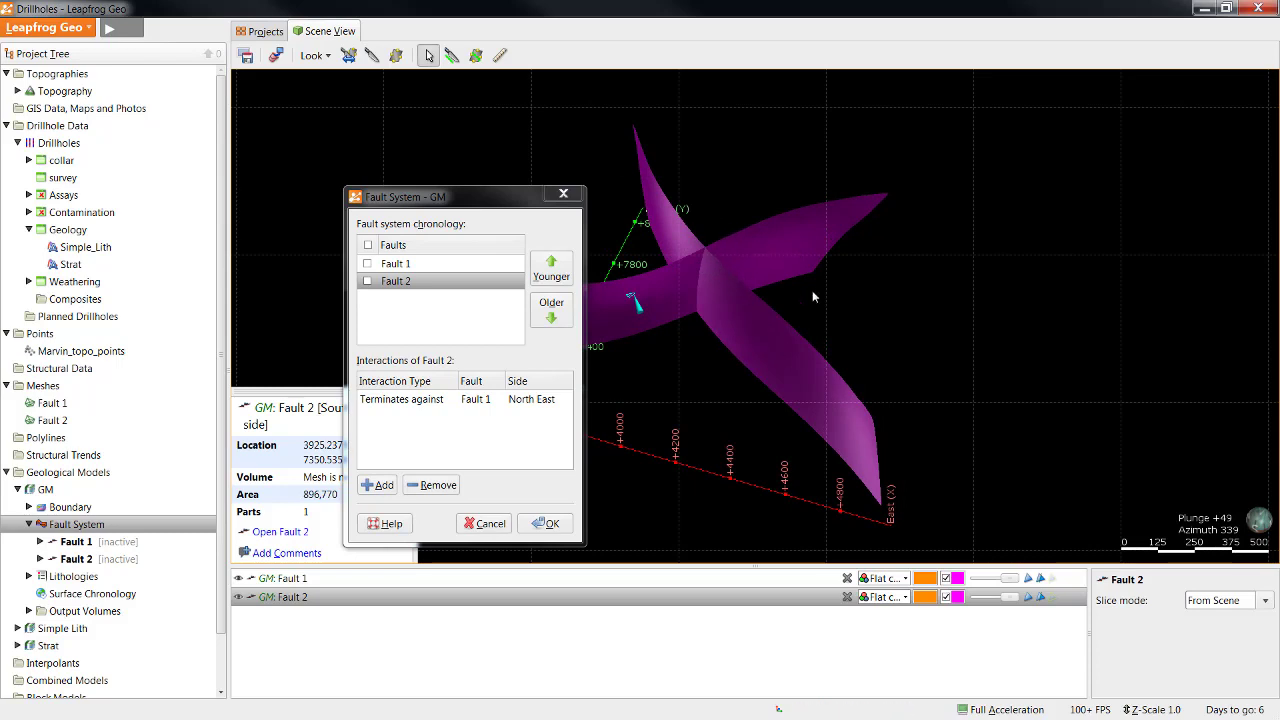
drag(774, 359, 800, 384)
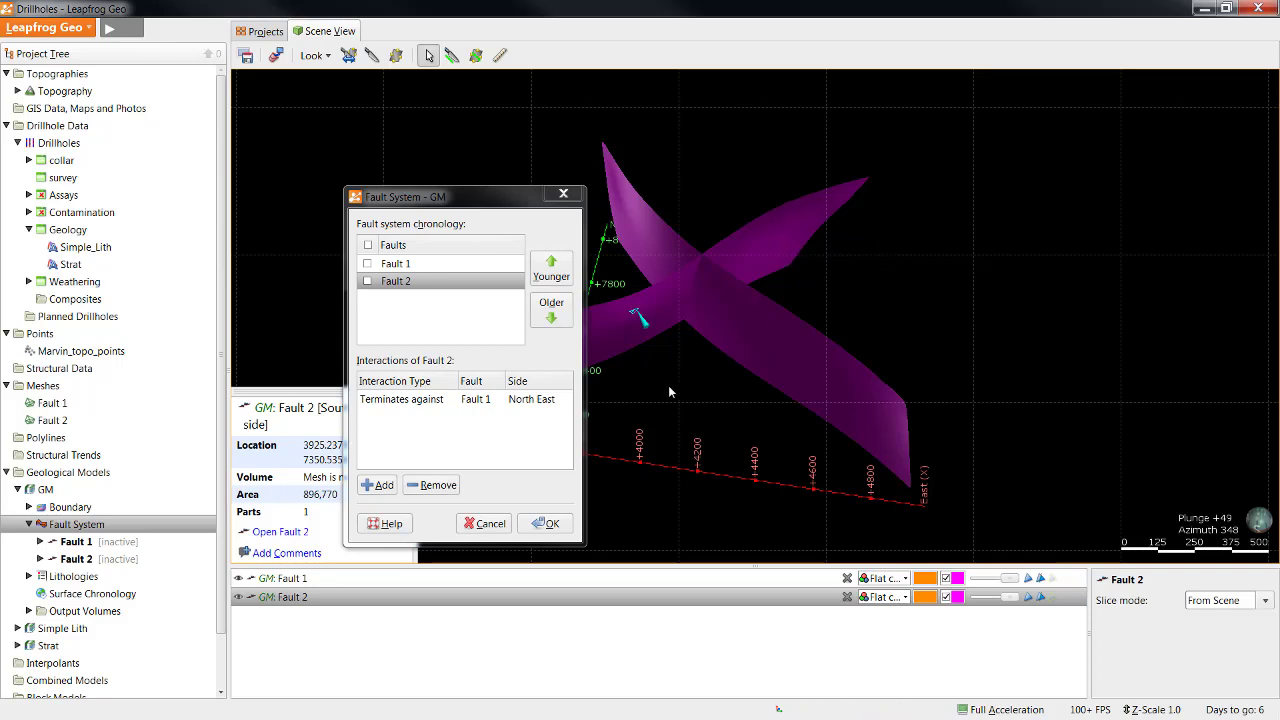
click(541, 402)
click(565, 401)
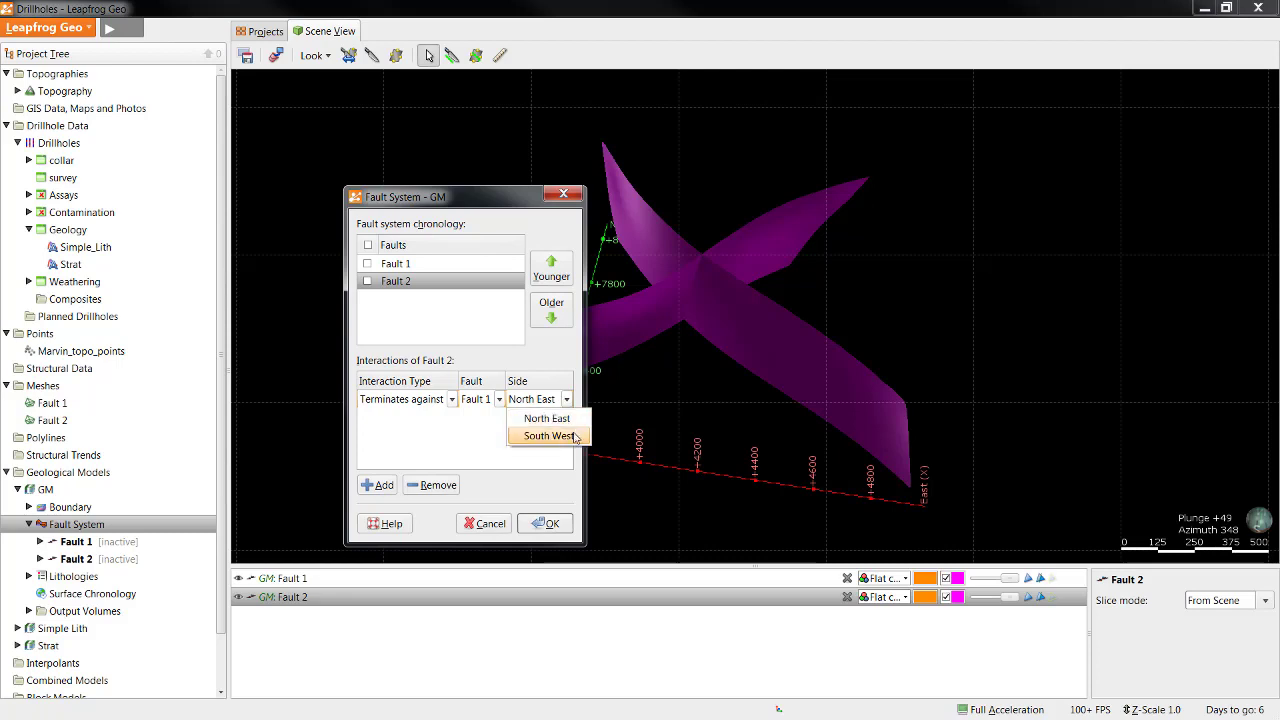
click(574, 436)
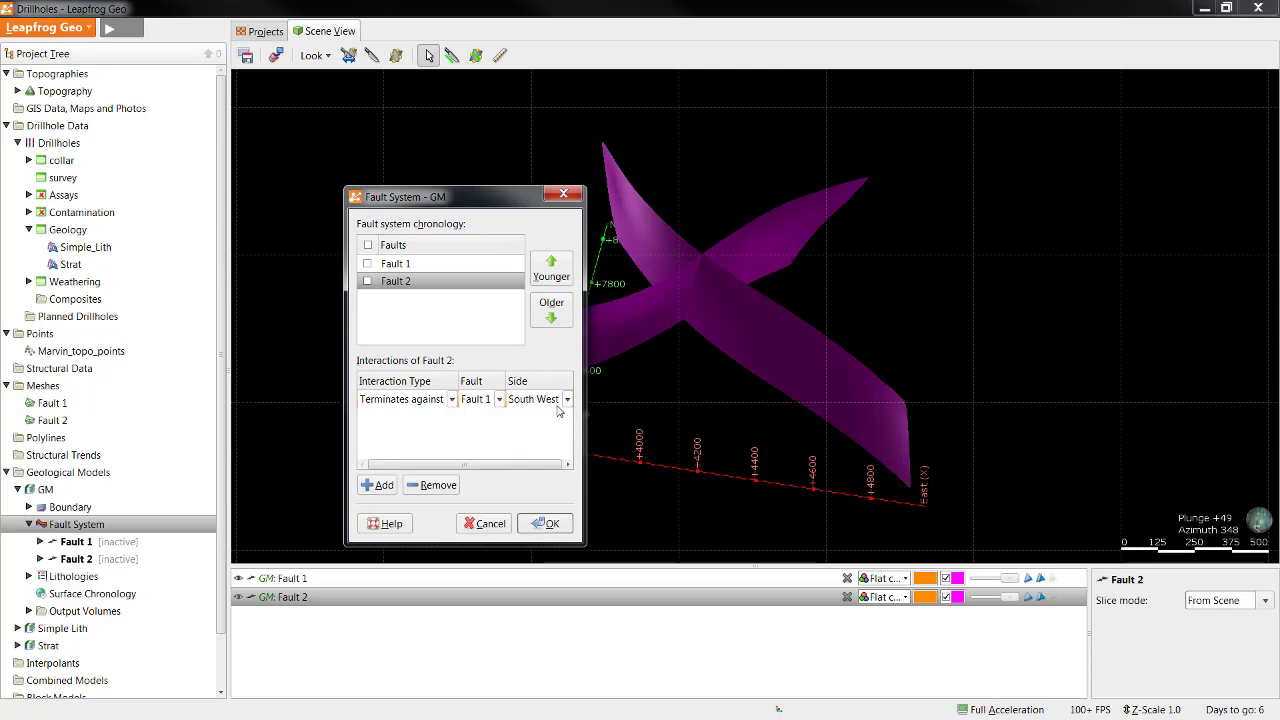
click(567, 400)
click(536, 418)
click(549, 527)
Activate Fault 1 and Fault 2 together so GM splits into three fault blocks.
drag(548, 522, 632, 337)
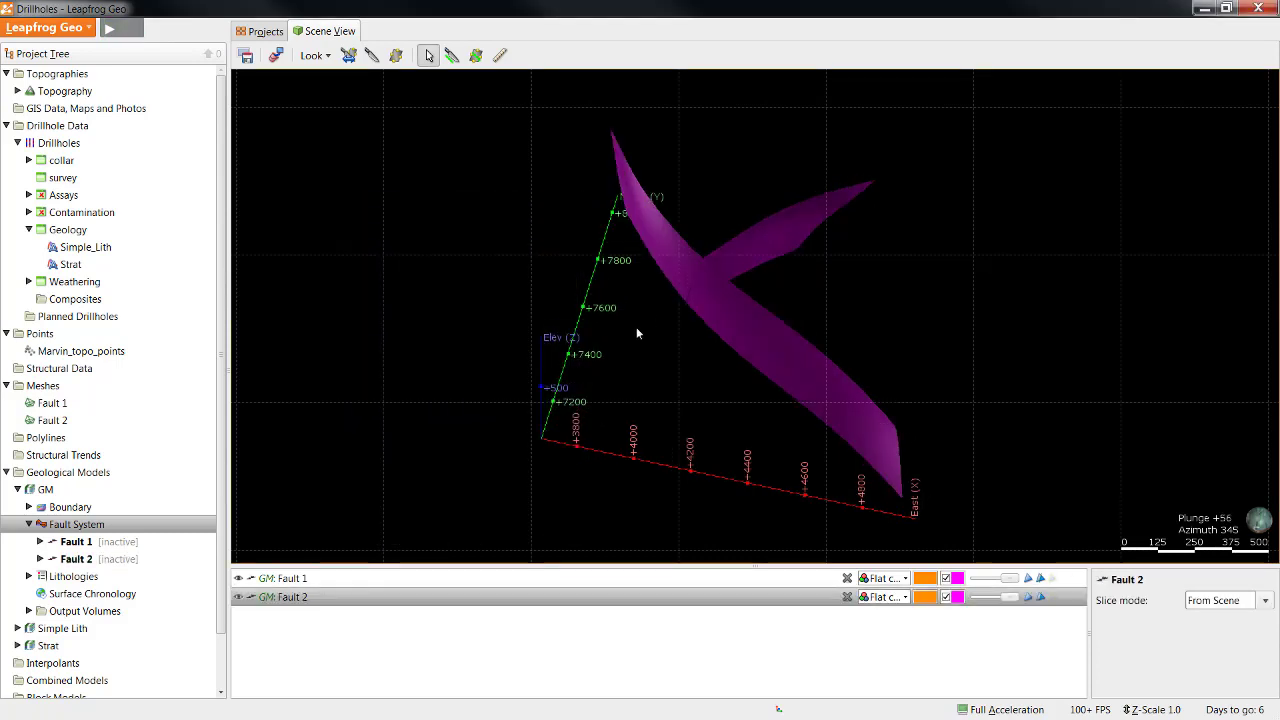
drag(701, 297, 798, 285)
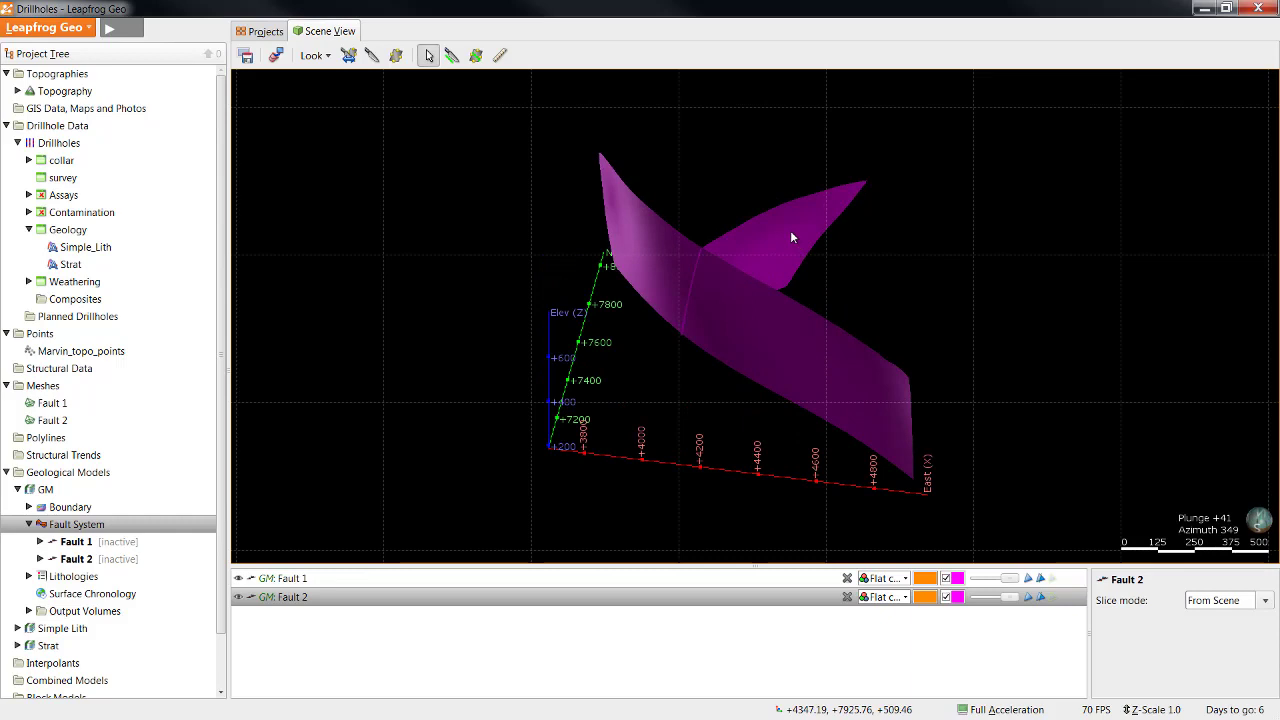
double_click(181, 535)
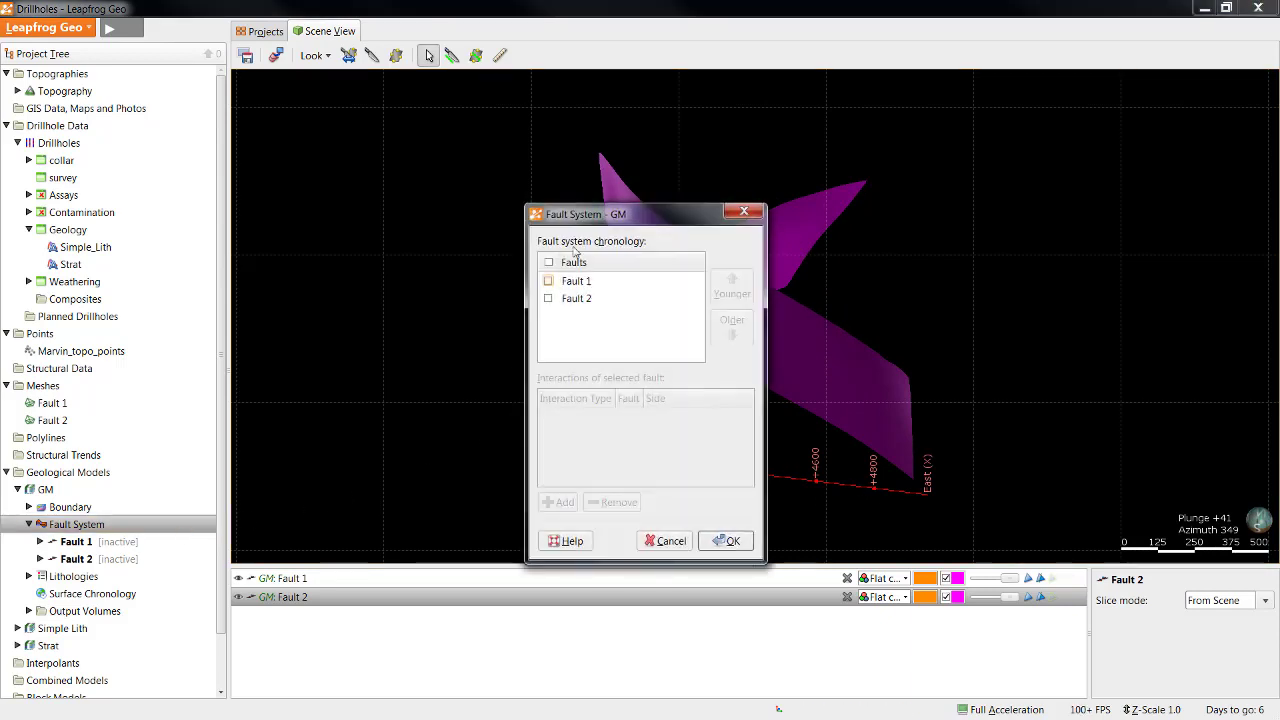
click(548, 262)
drag(600, 222, 447, 161)
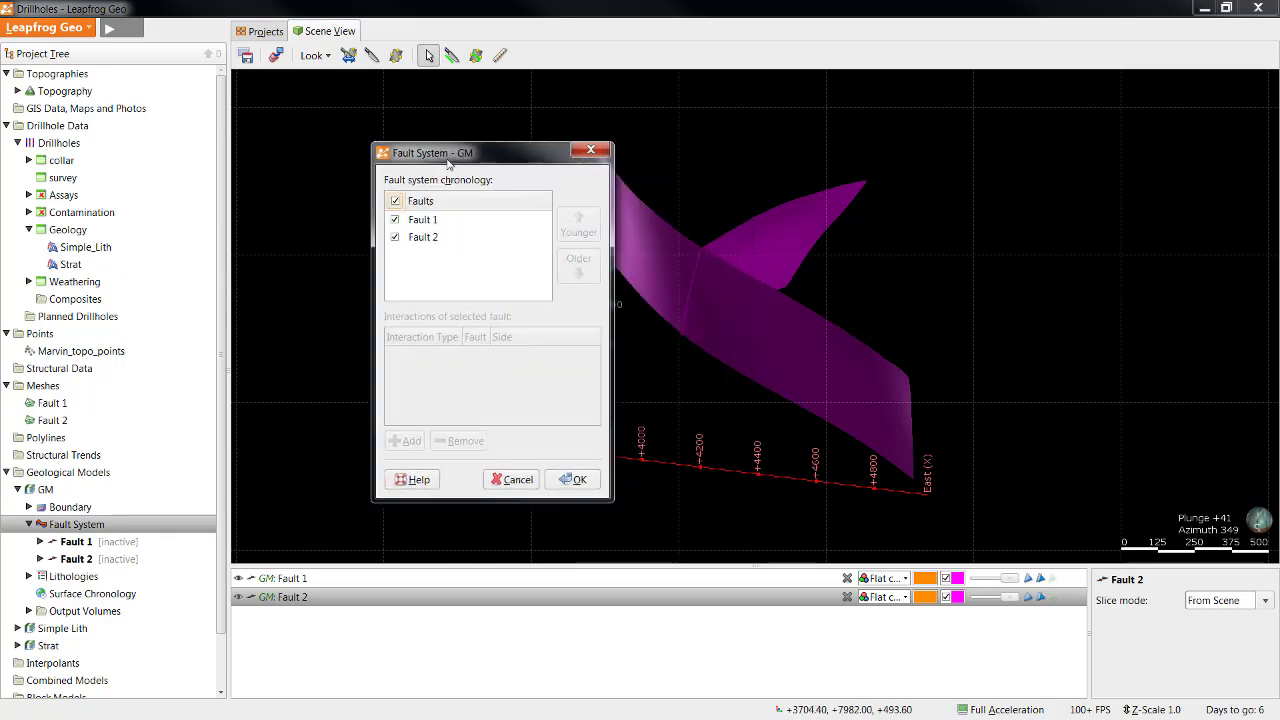
click(573, 479)
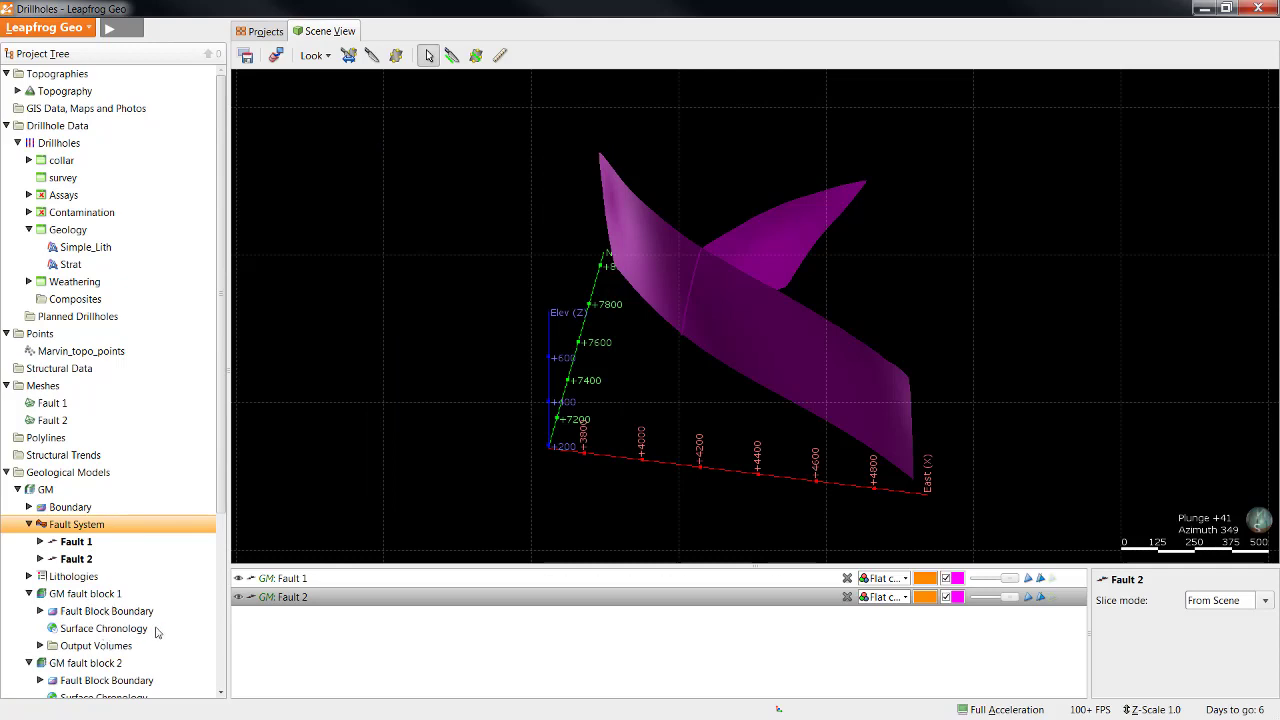
scroll(158, 634, down, 3)
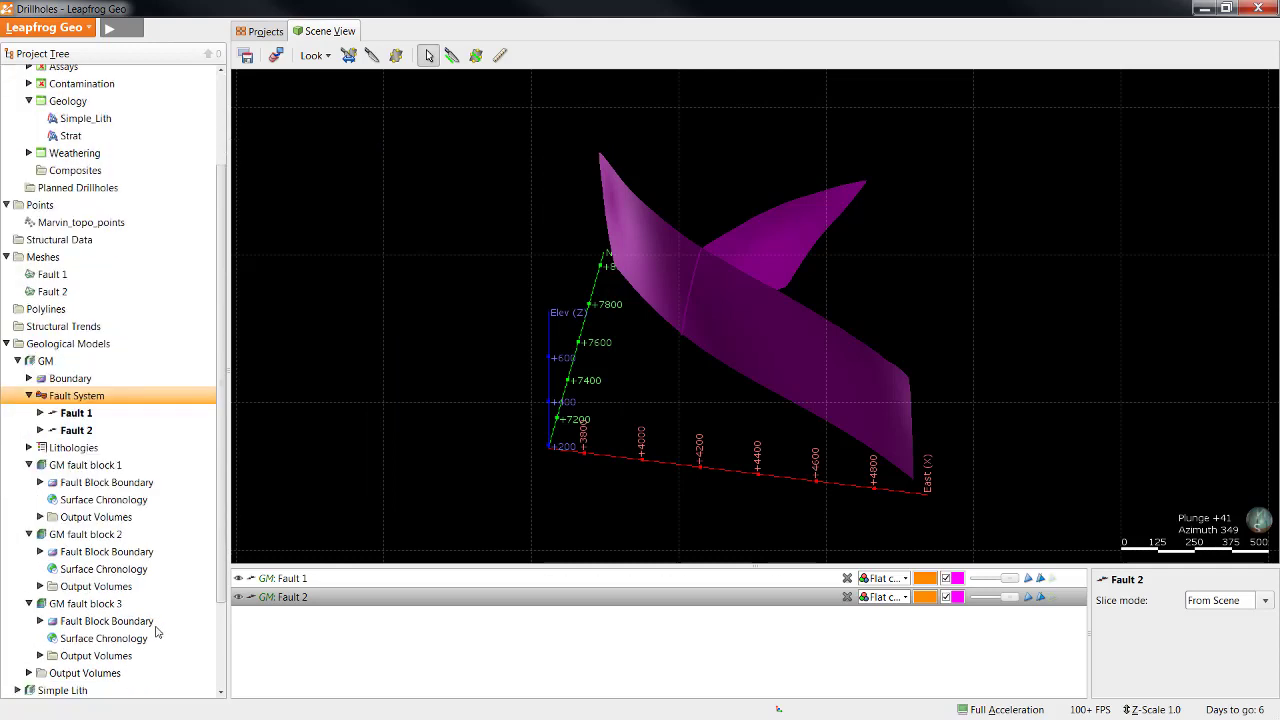
Dismiss fault block 1's Surface Chronology menu and clear the Fault 2 selection.
right_click(127, 501)
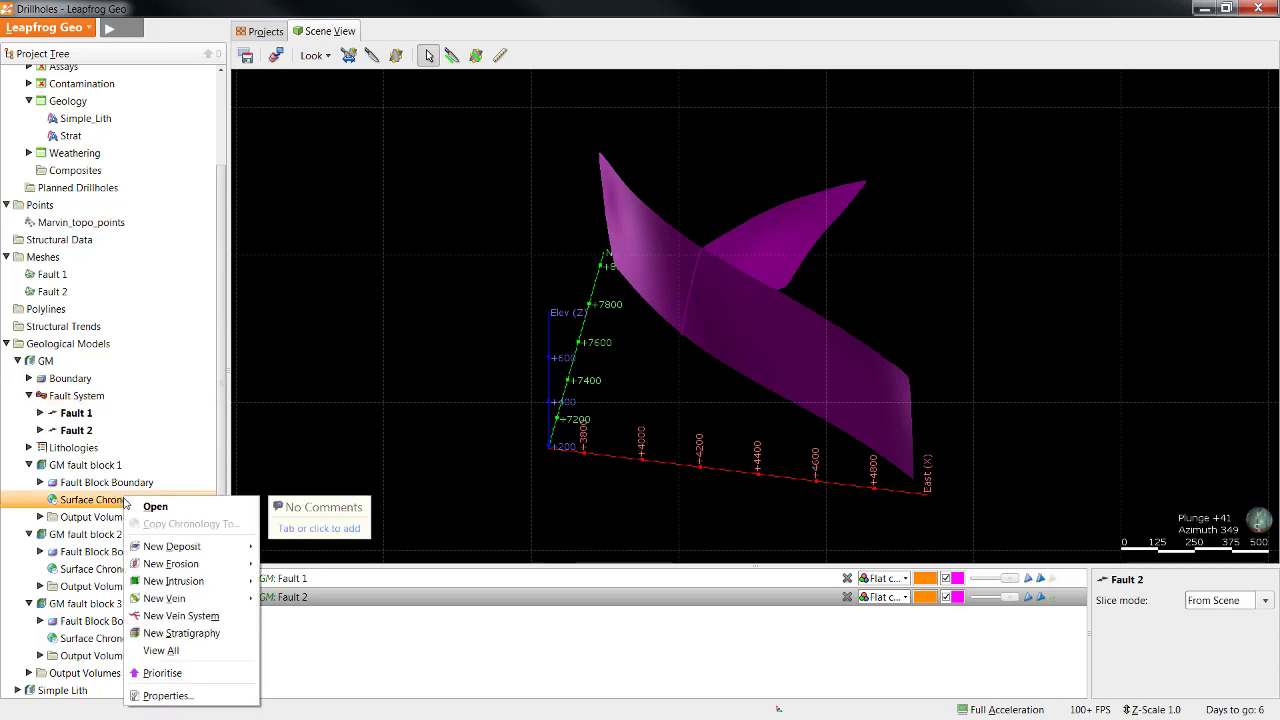
click(116, 503)
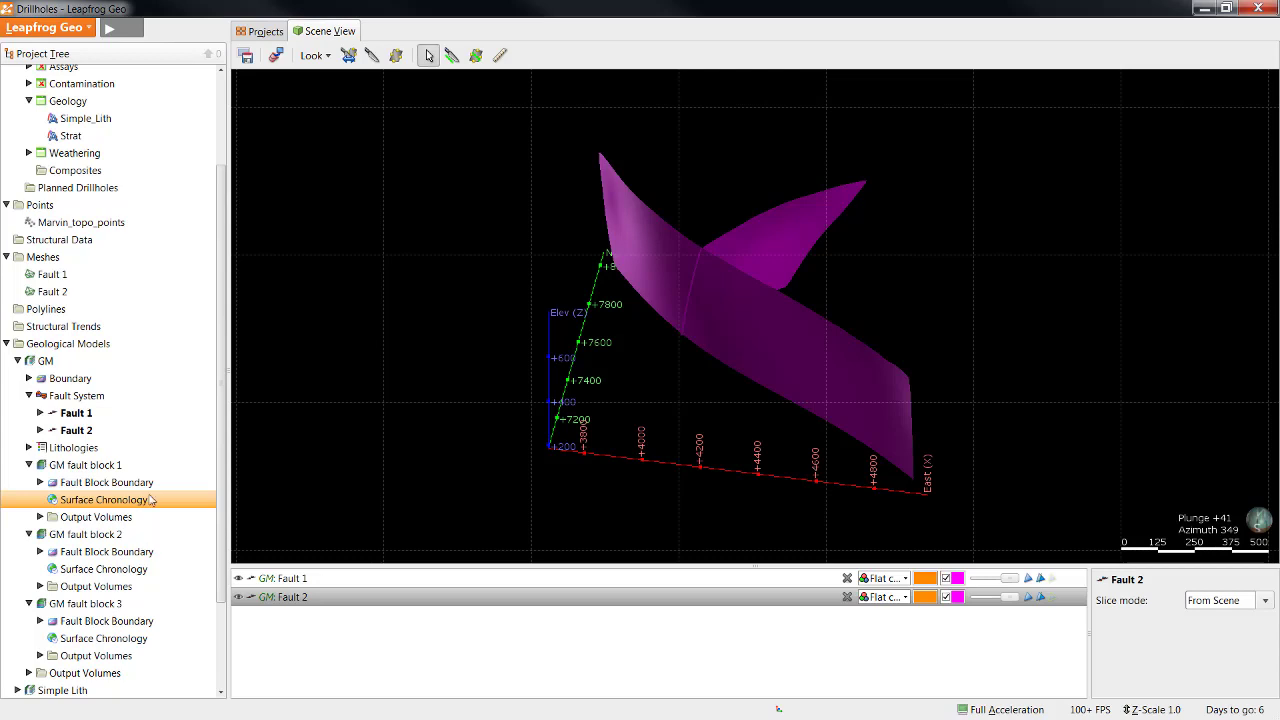
right_click(150, 499)
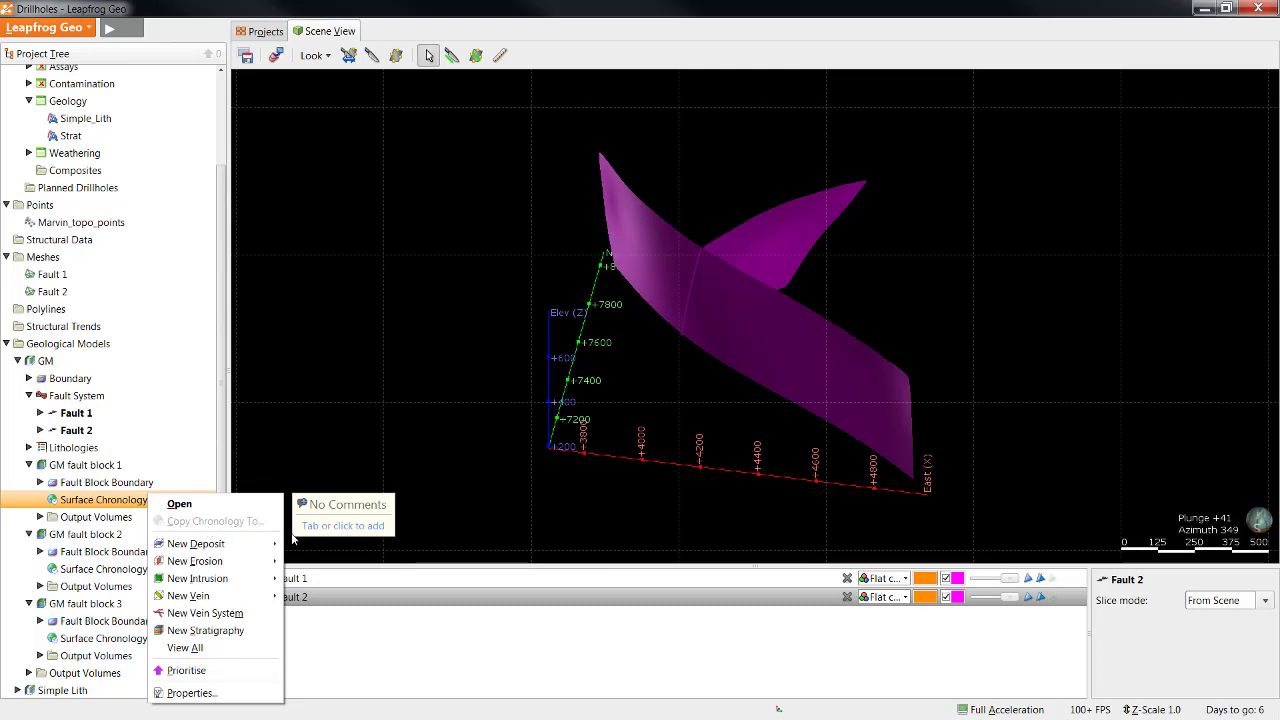
click(455, 460)
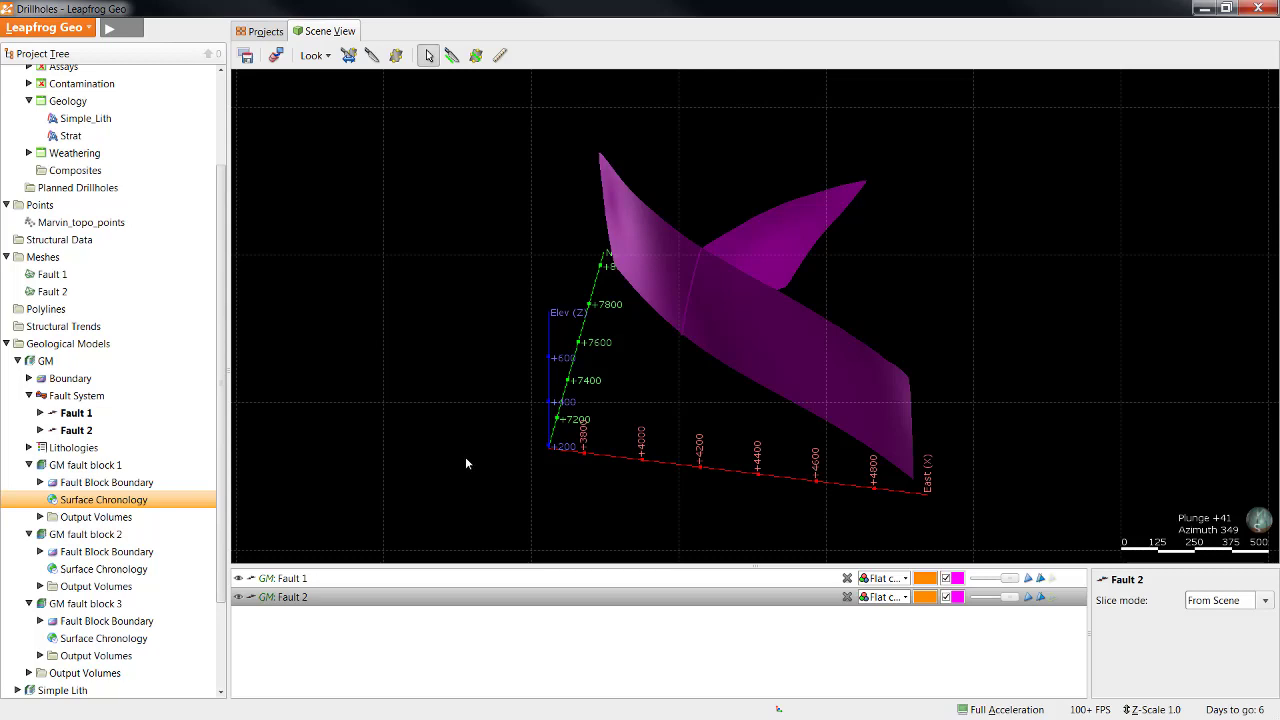
click(465, 462)
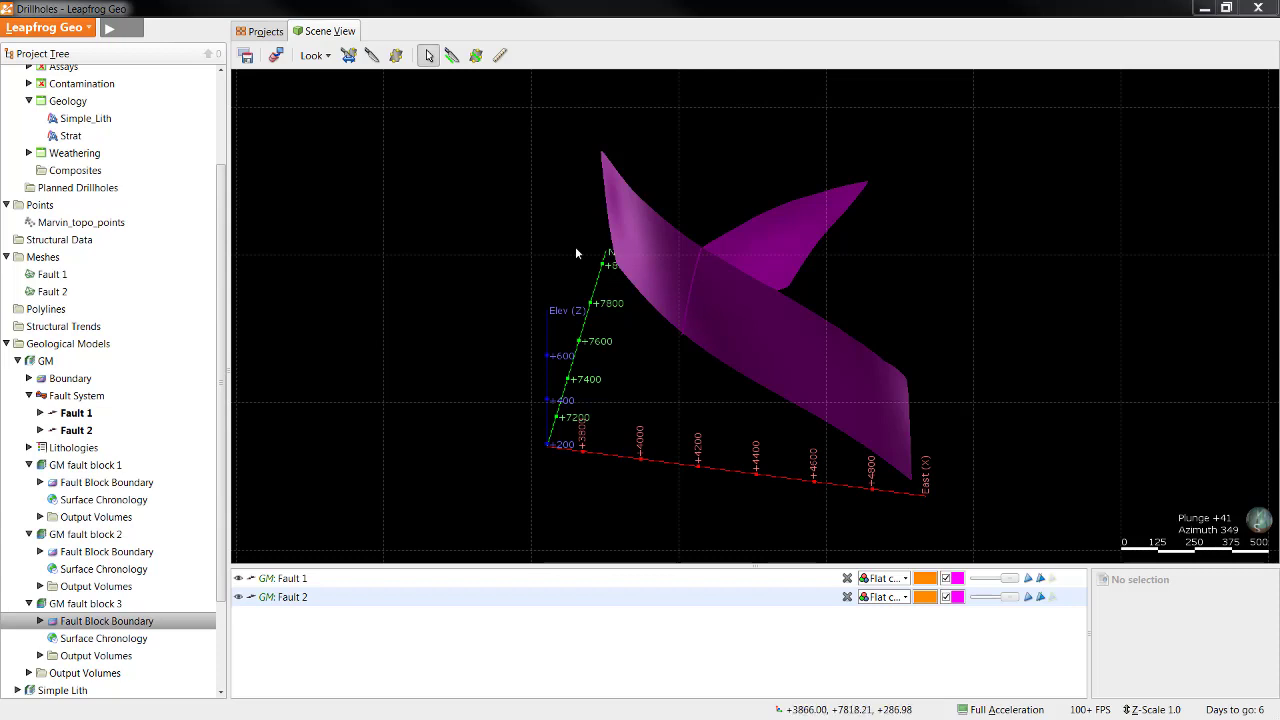
Collapse GM in the project tree and bring up the Simple Lith model's actions.
click(17, 360)
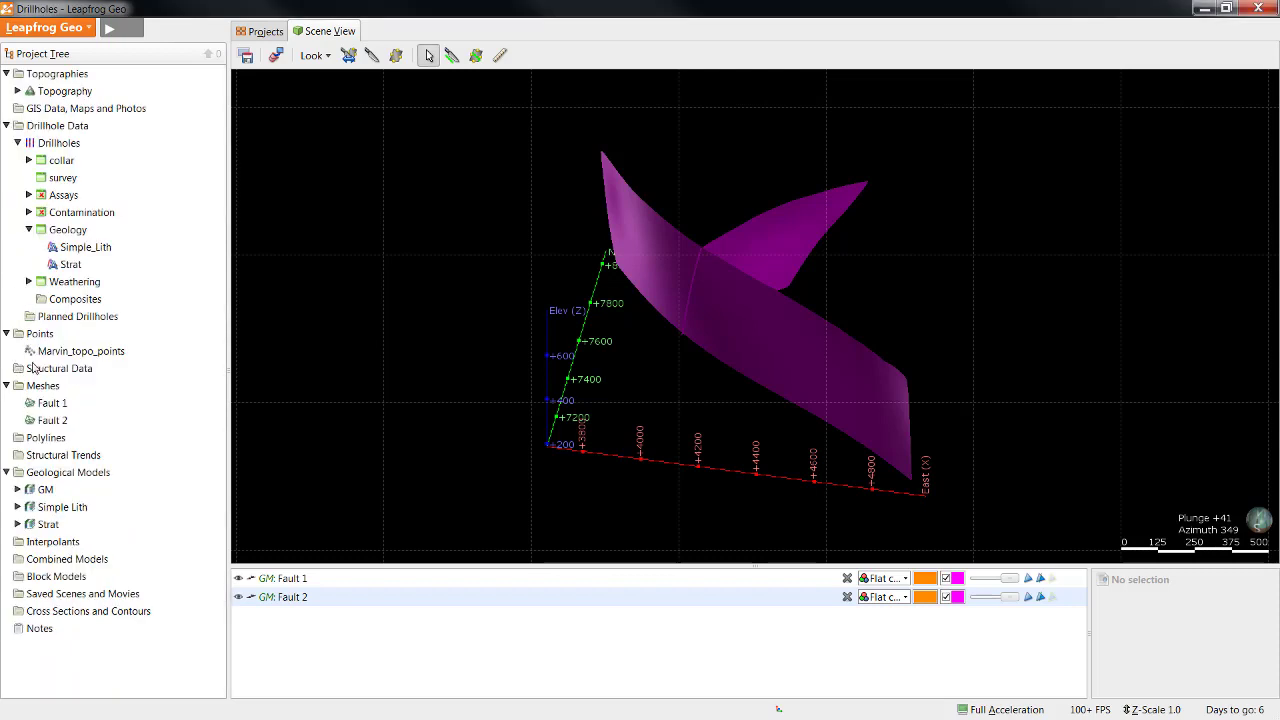
right_click(55, 490)
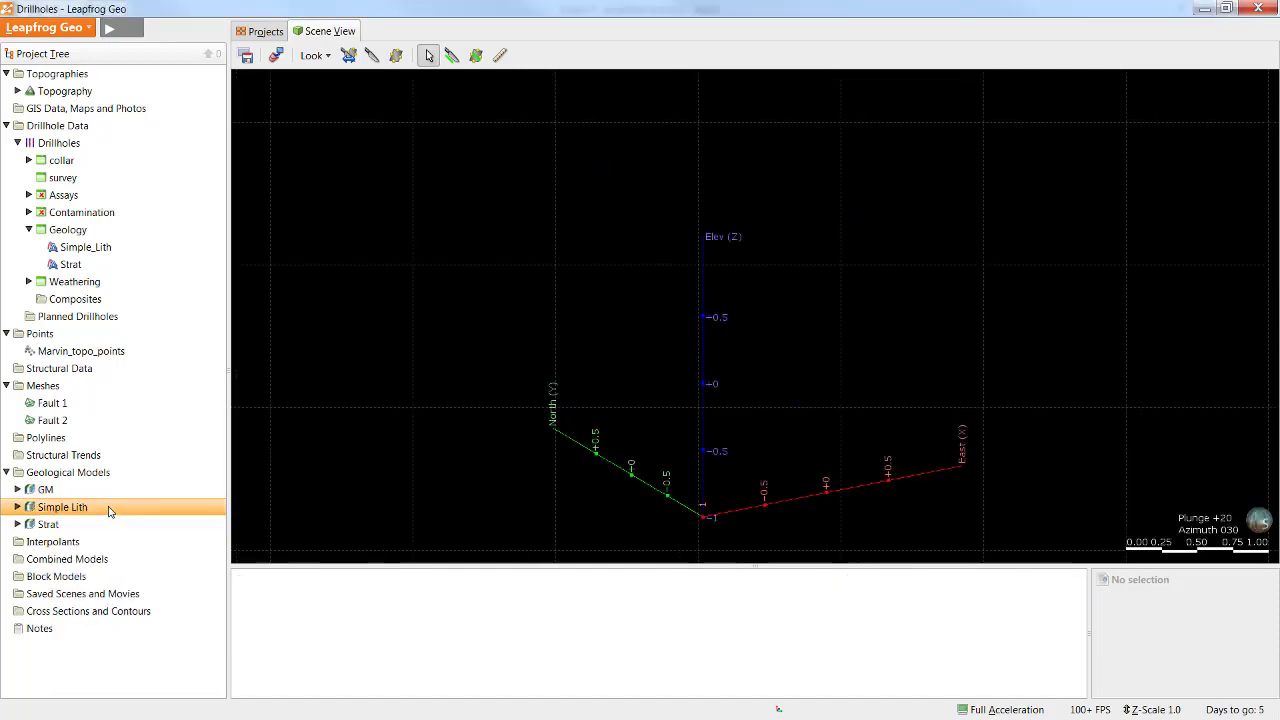
right_click(110, 509)
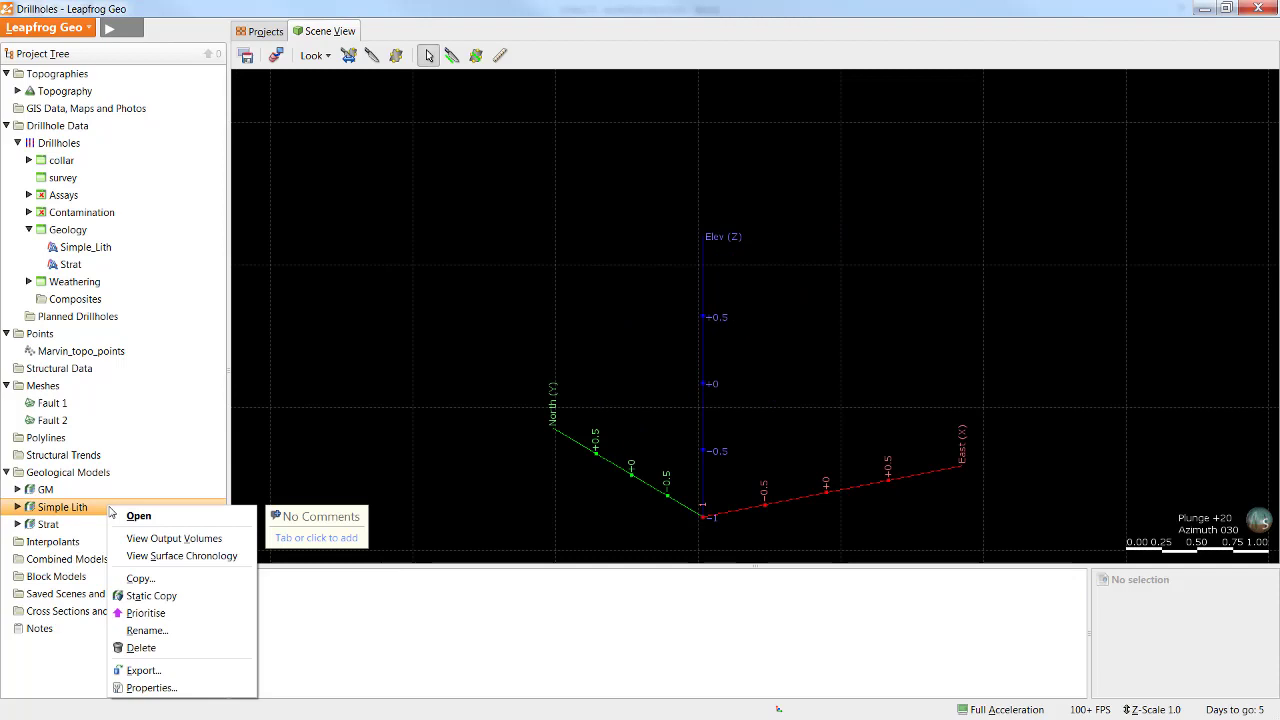
Create static copy 'Simple Lith on 25/08/2015' and expand its surface chronology and output volumes.
click(197, 597)
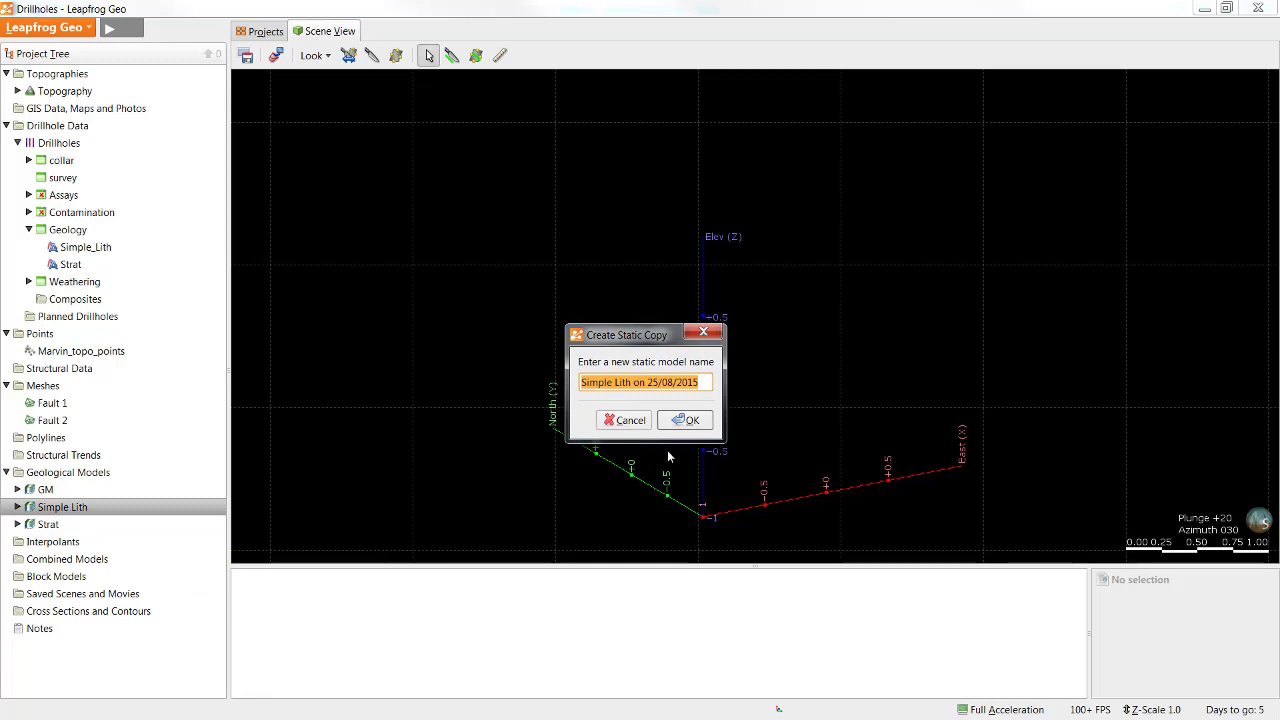
click(688, 420)
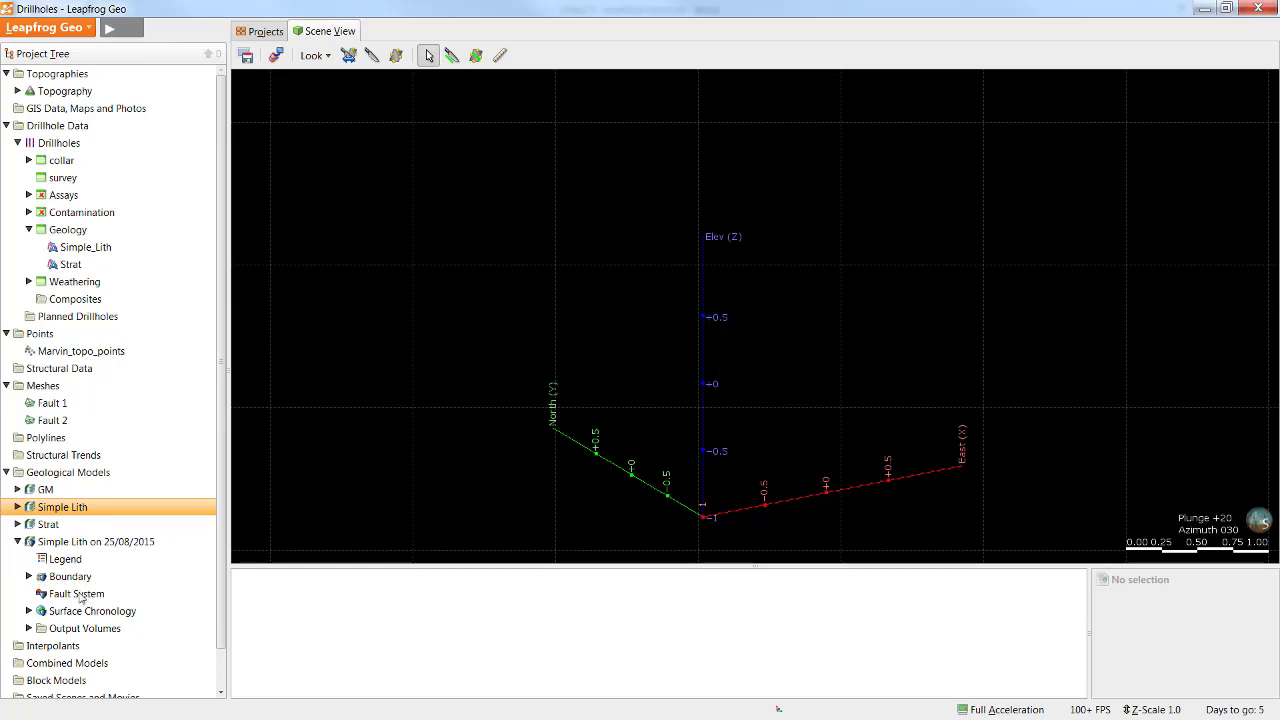
click(29, 611)
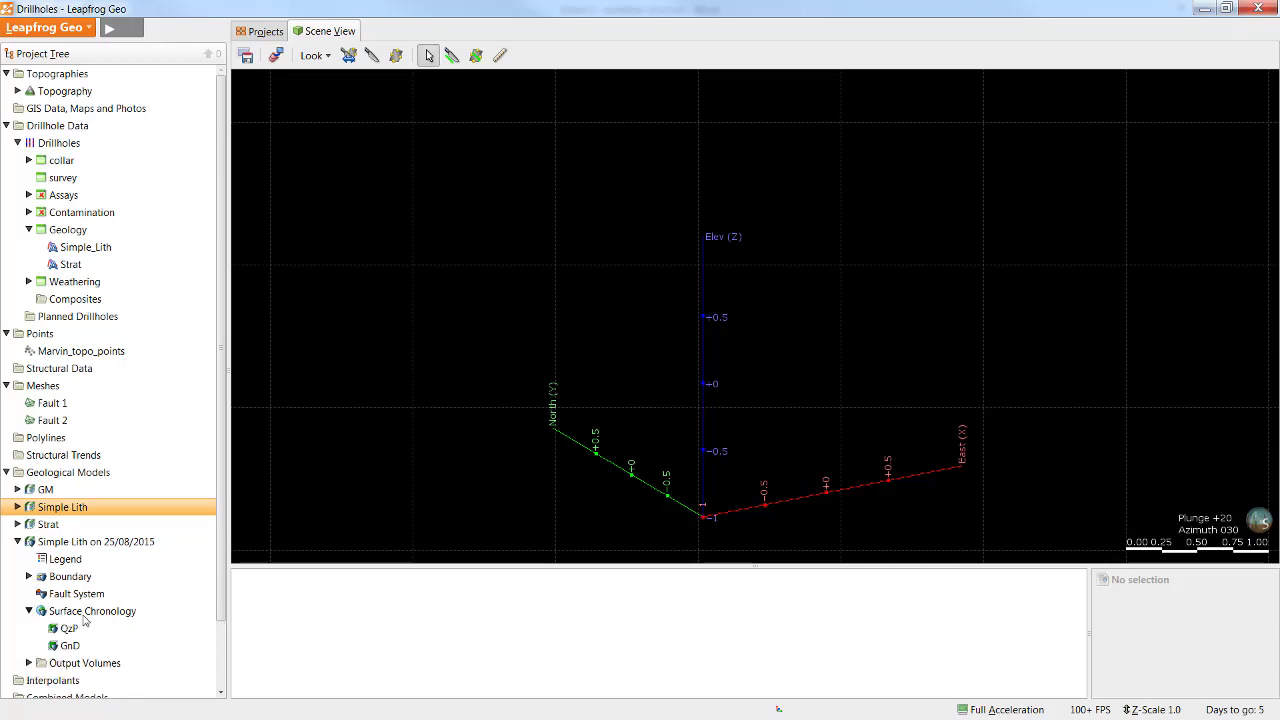
click(28, 663)
Display the copy's QzP, GnD and MiS volumes, then clear the scene and collapse the model.
scroll(150, 450, down, 3)
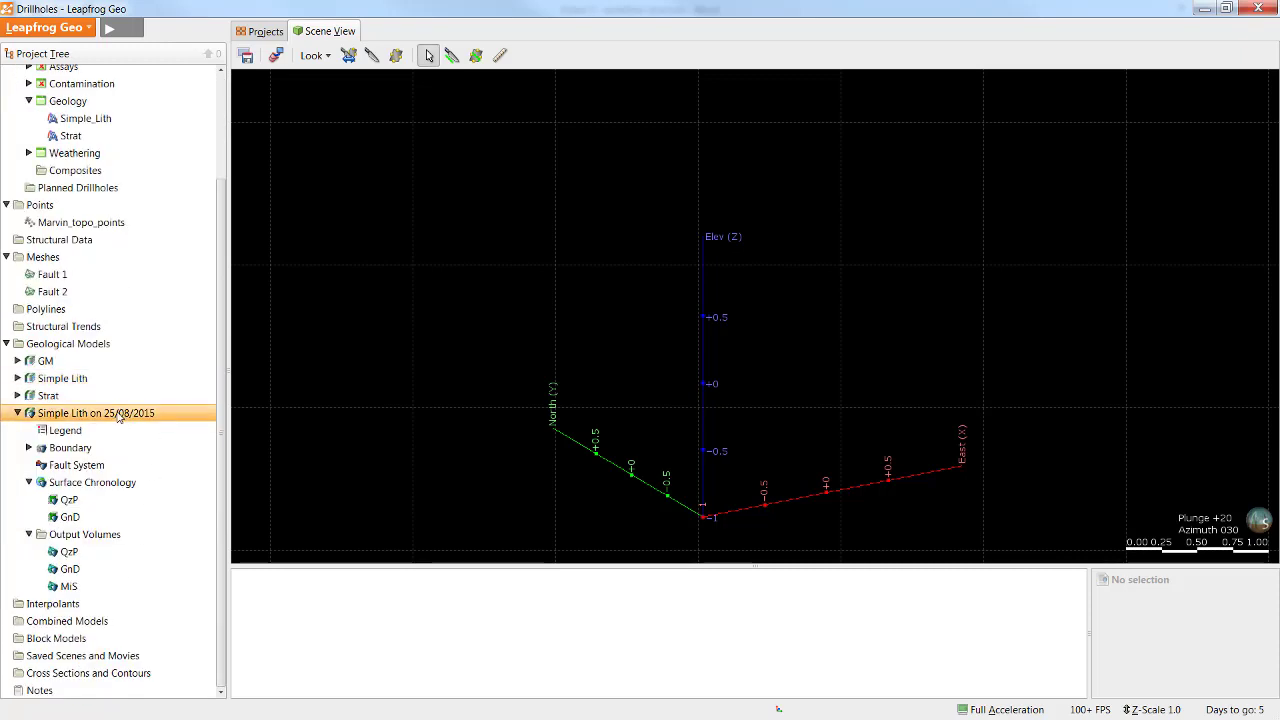
drag(122, 413, 620, 326)
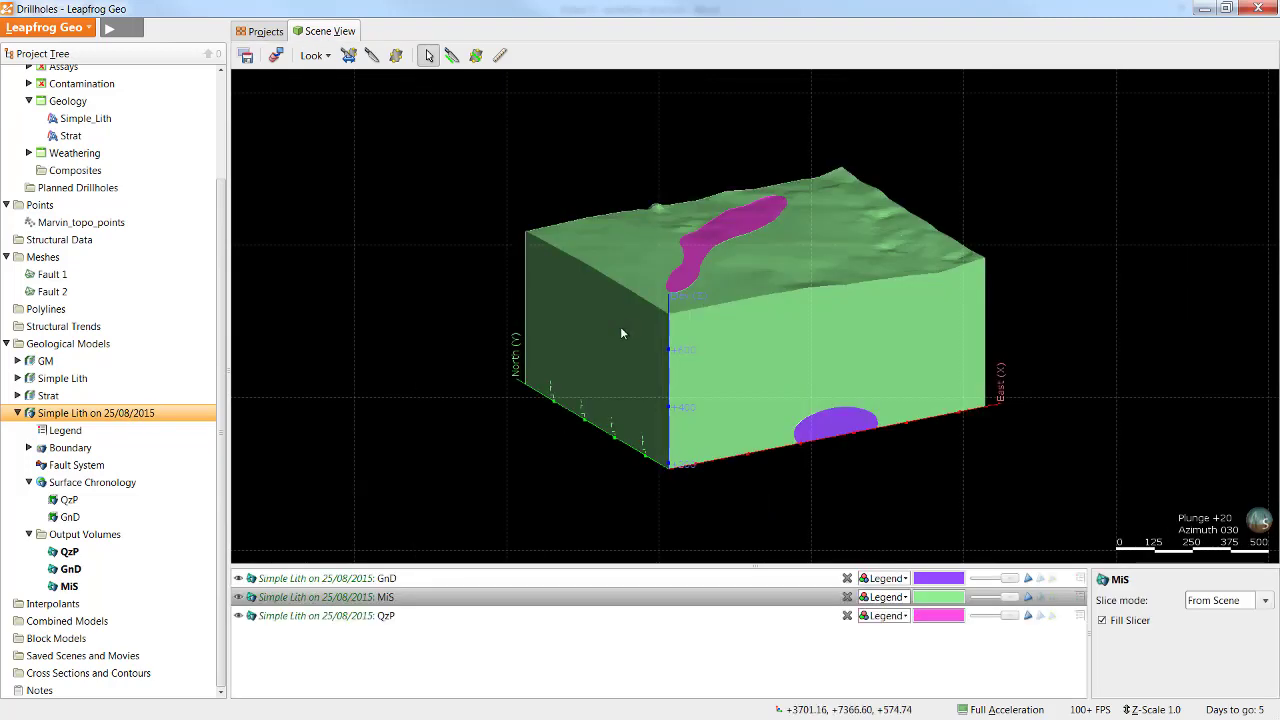
click(276, 56)
click(17, 413)
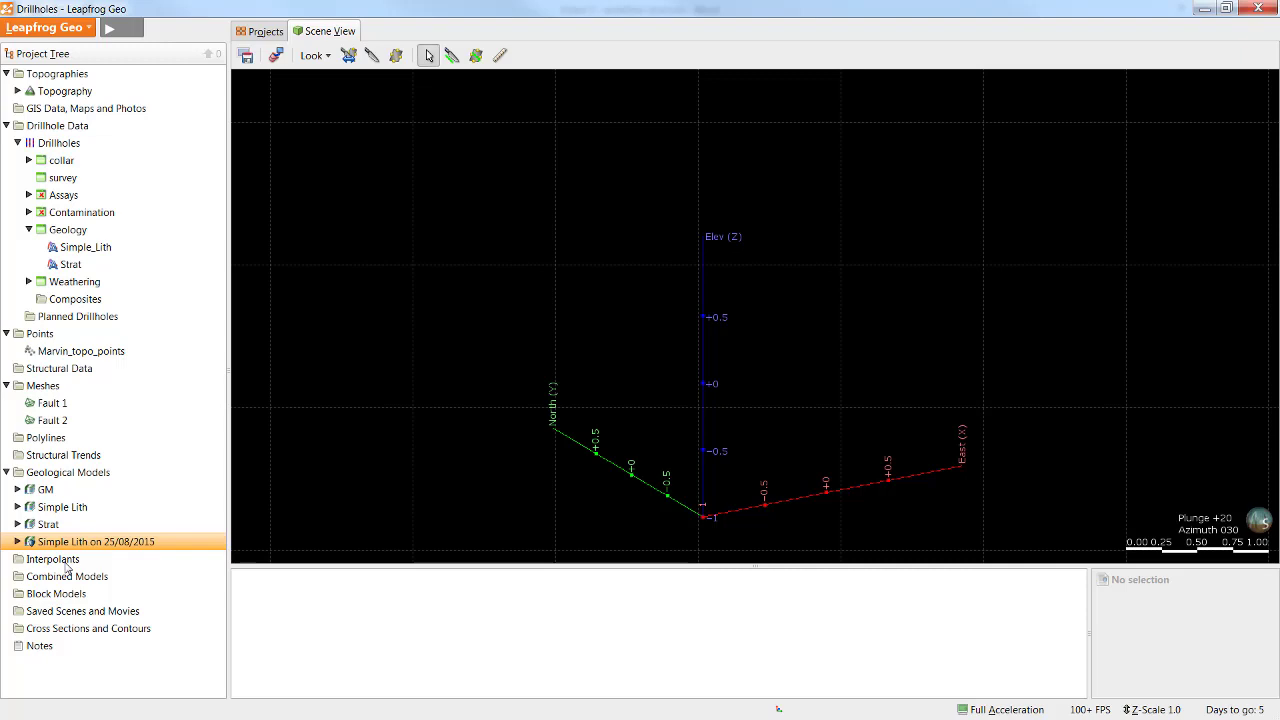
Create a refined model of Simple Lith that refines MiS, using Strat as the base lithology column.
right_click(151, 472)
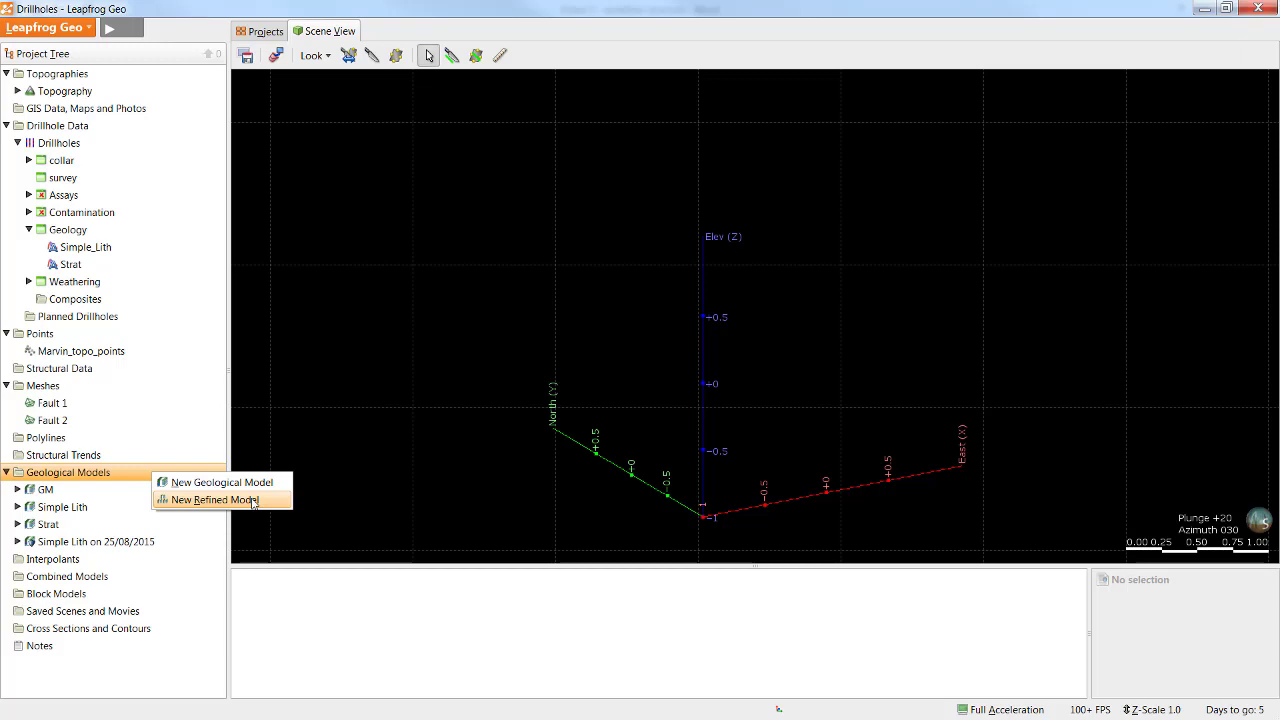
click(250, 501)
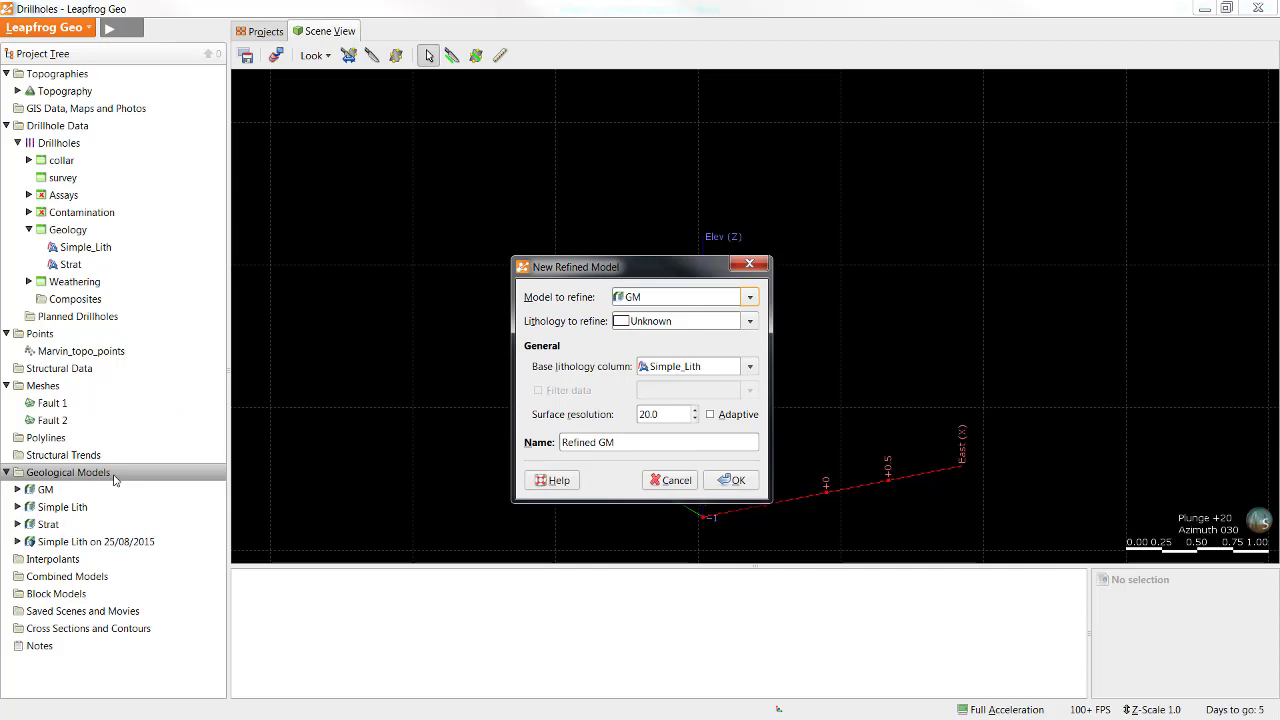
click(683, 300)
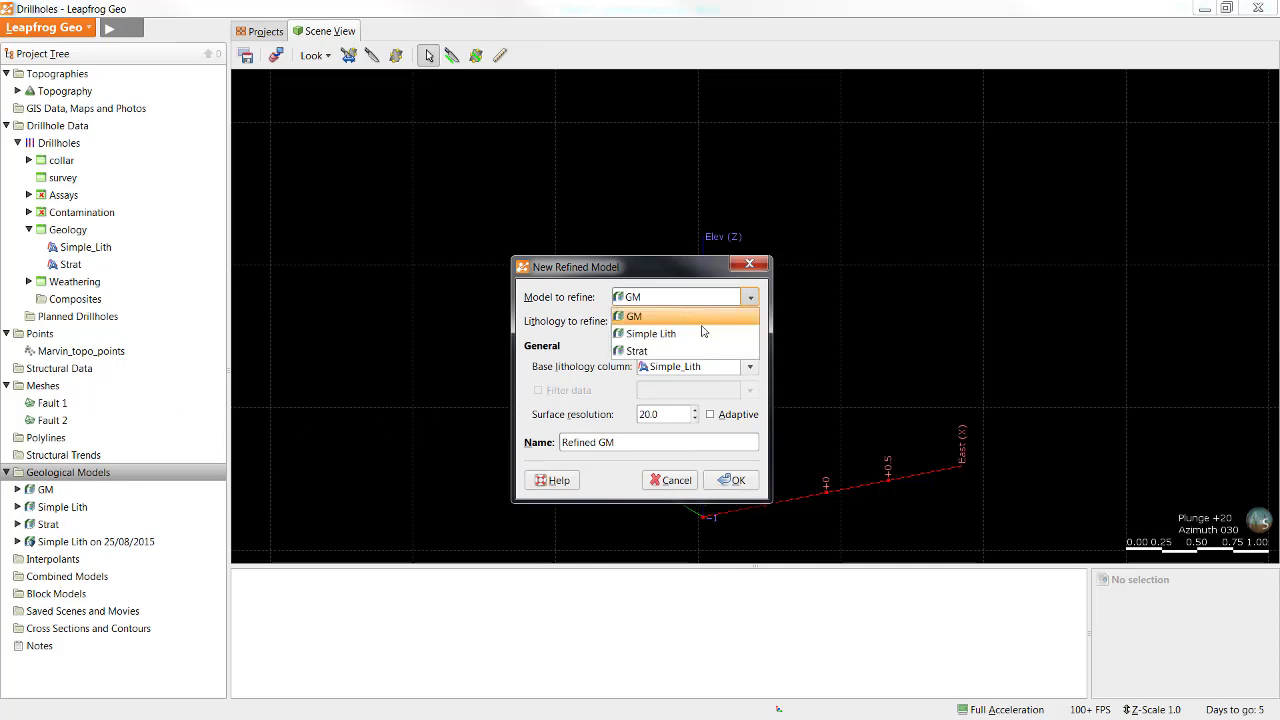
click(704, 334)
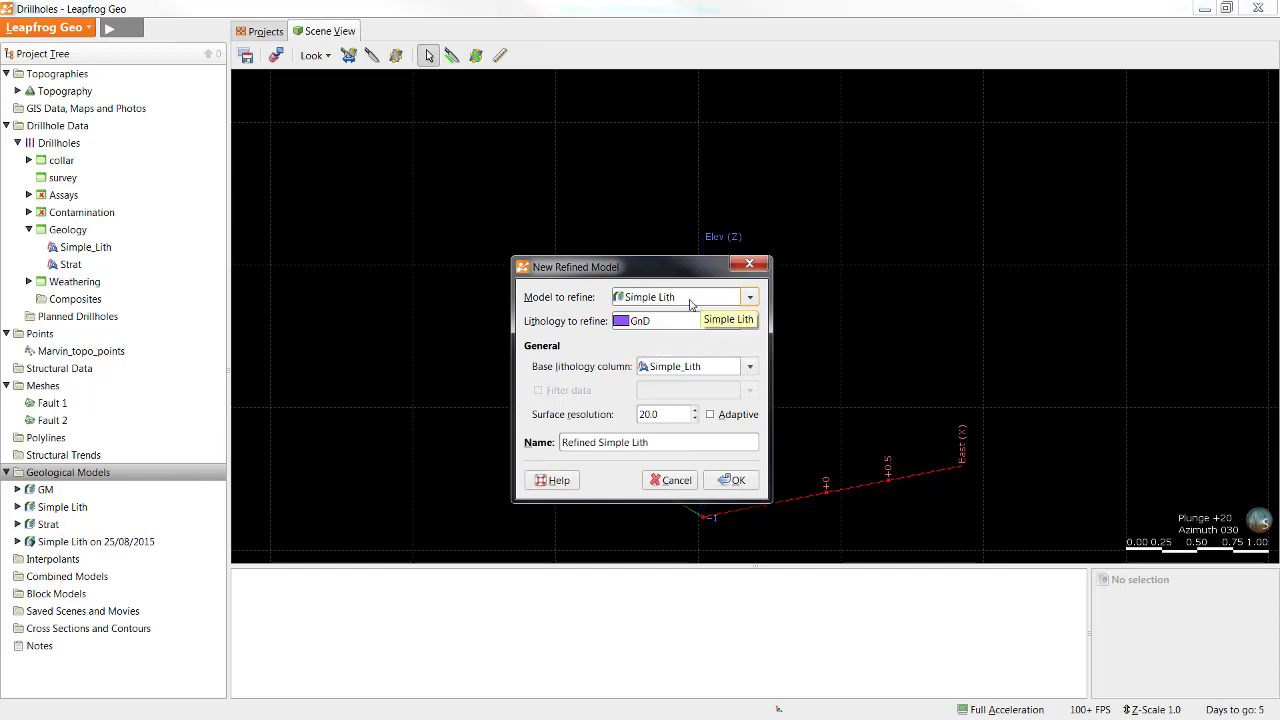
click(748, 322)
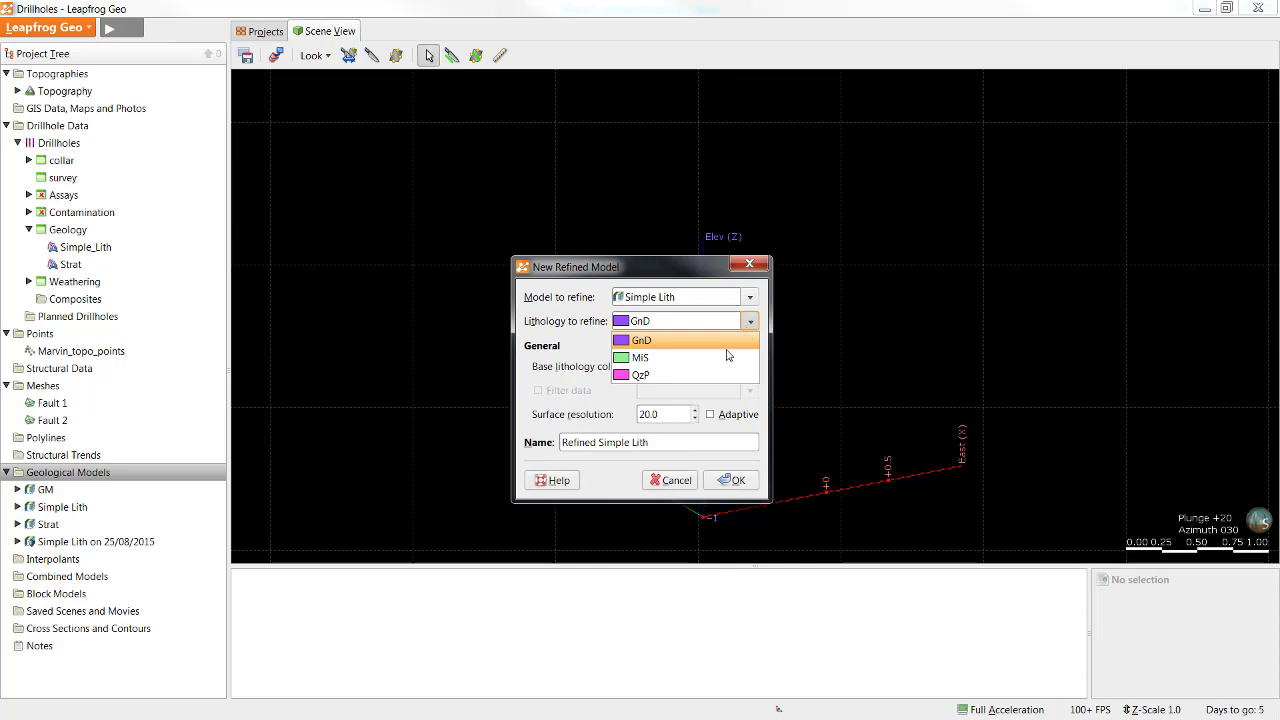
click(724, 359)
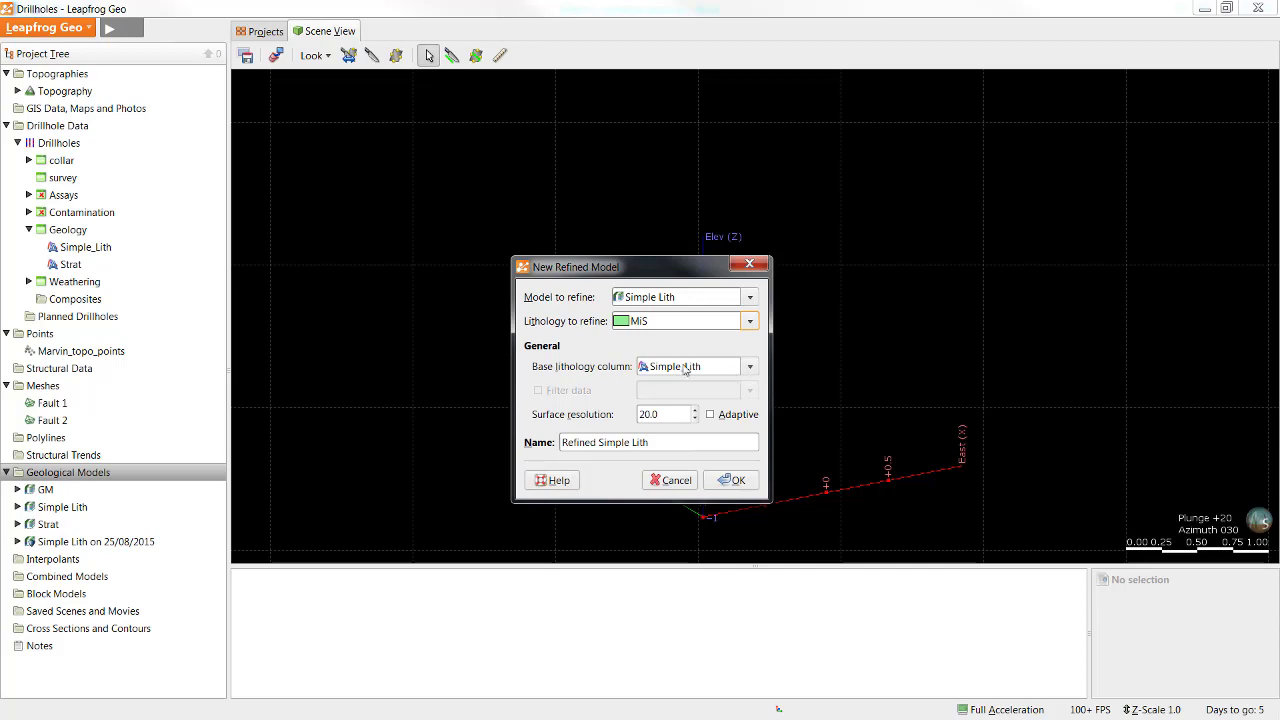
click(717, 367)
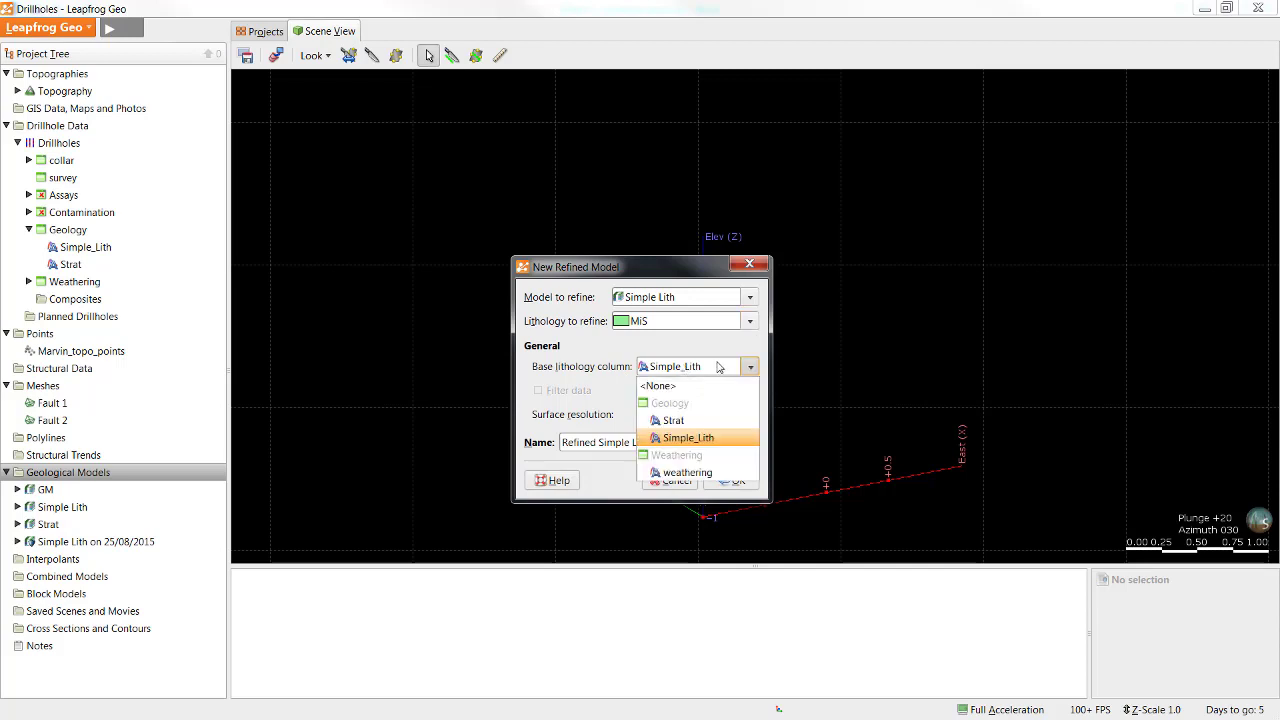
click(700, 421)
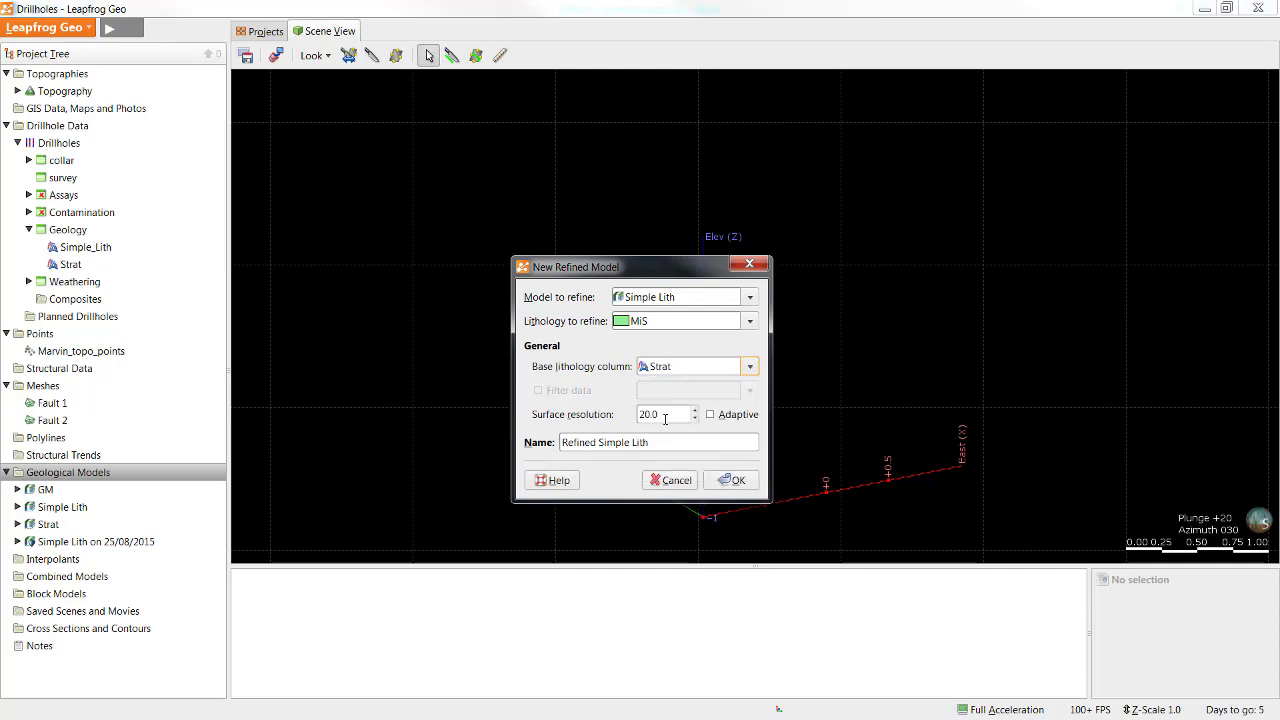
click(731, 480)
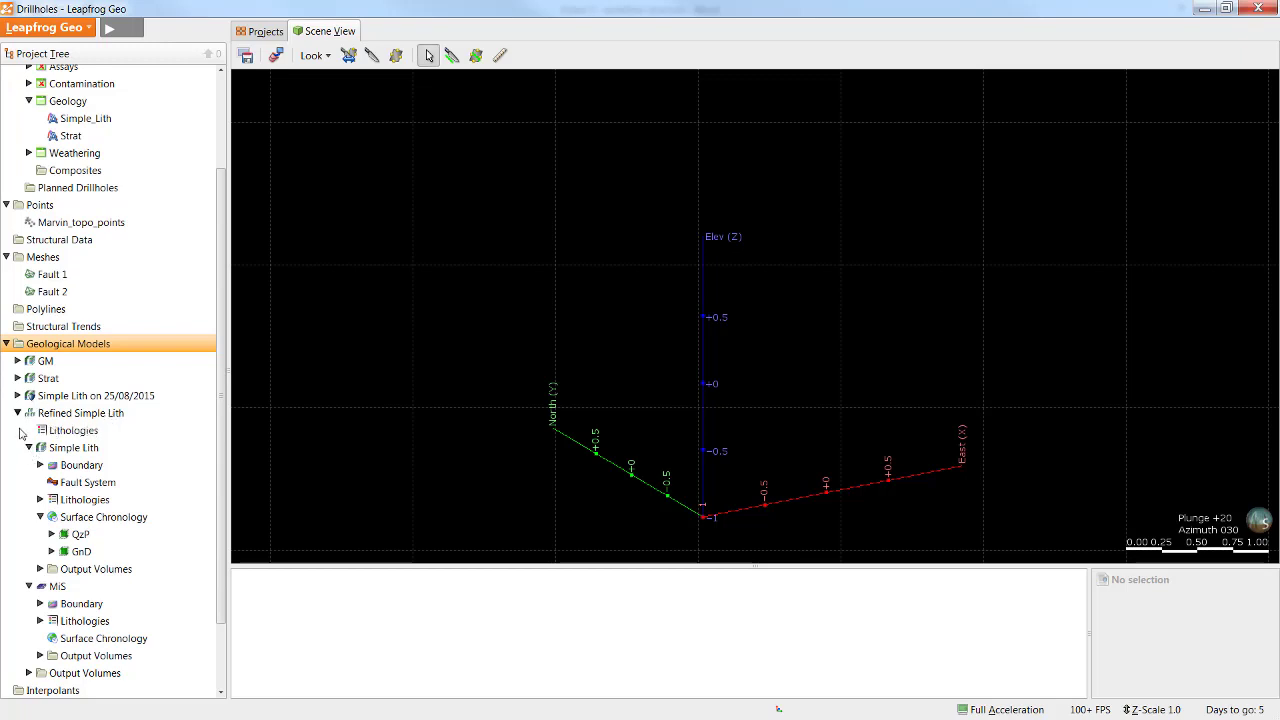
Show the refined model's MiS sub-model in the 3D scene and orbit around the block.
click(28, 447)
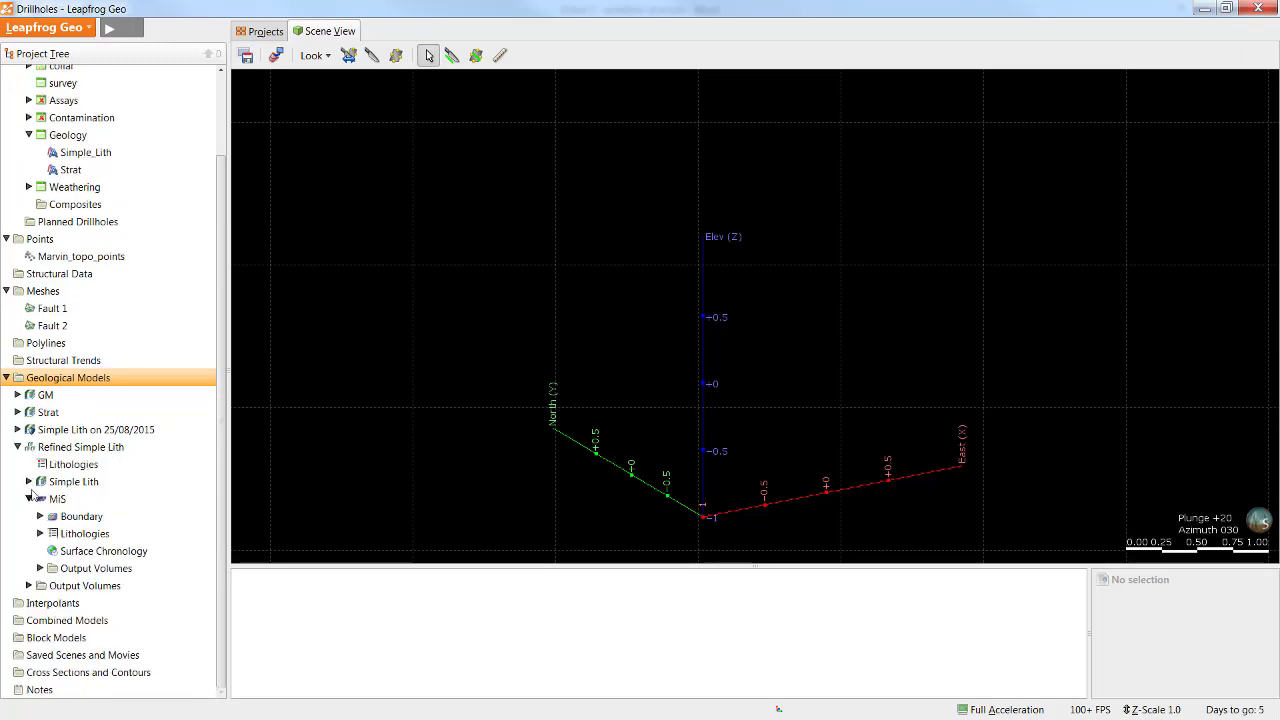
click(29, 481)
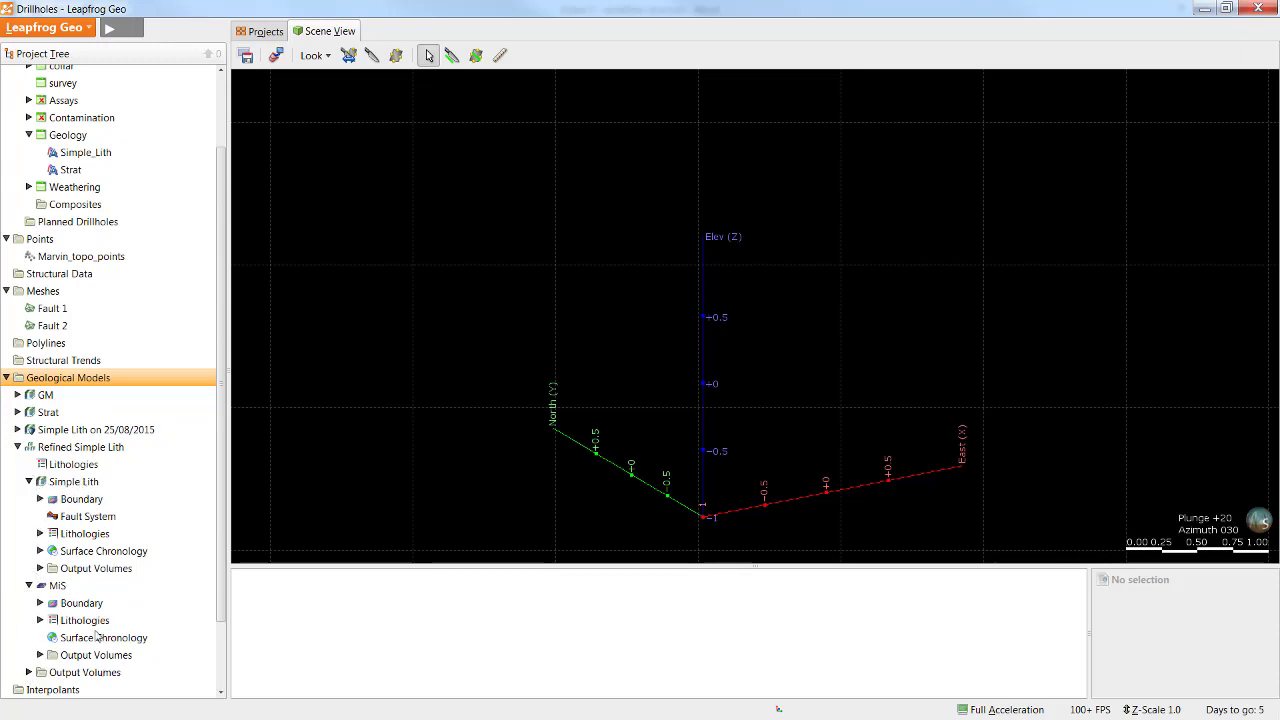
drag(70, 590, 707, 349)
drag(883, 331, 800, 372)
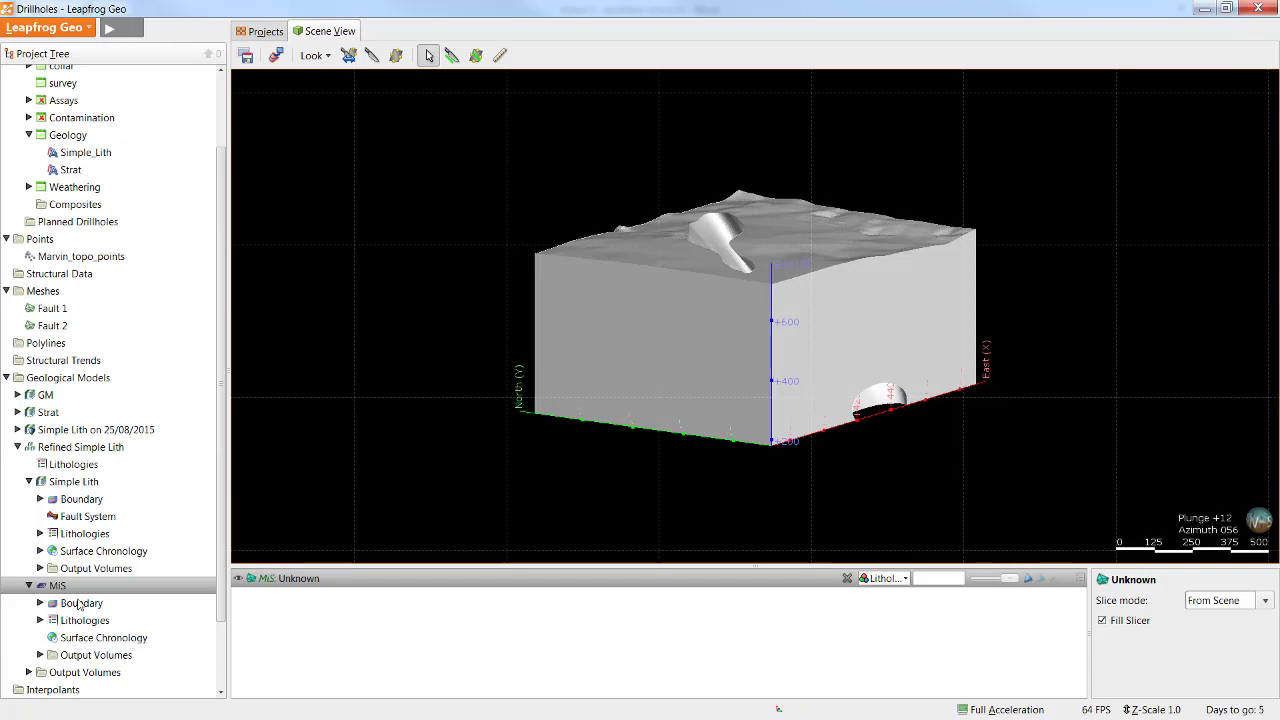
Add a deposit to MiS from the base lithology contacts below D1, excluding QzP.
right_click(129, 640)
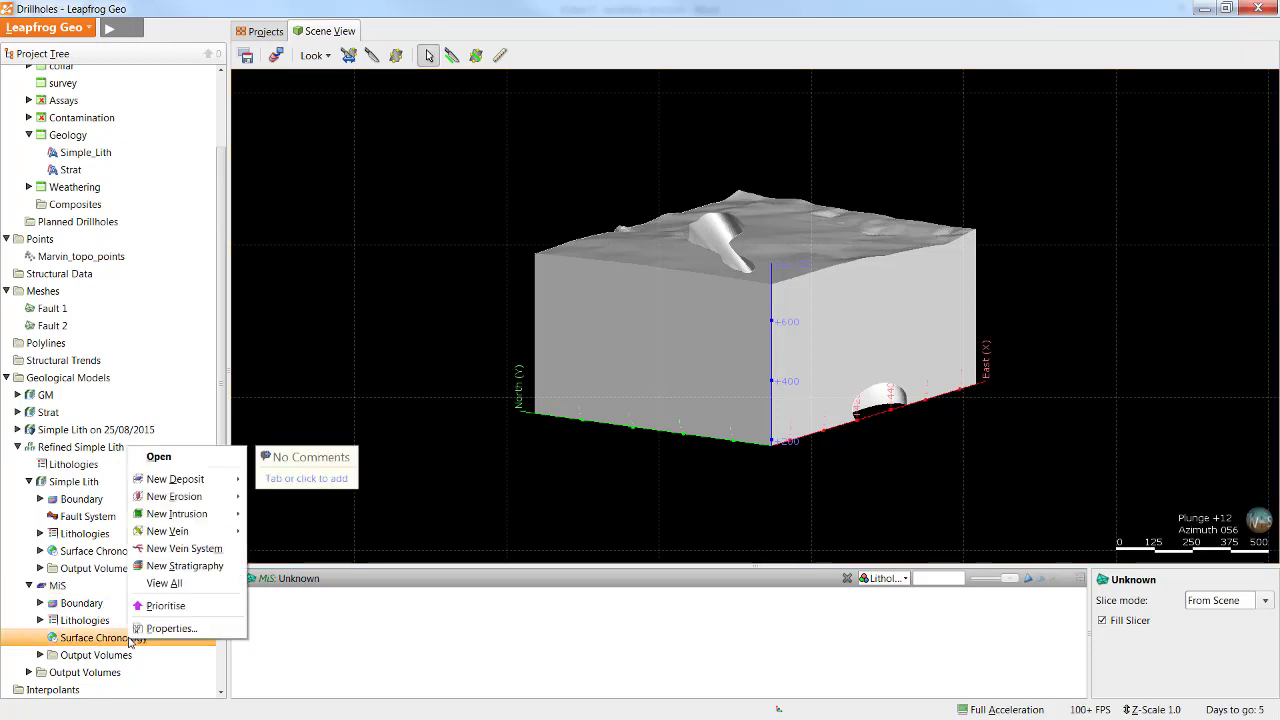
mouse_move(200, 479)
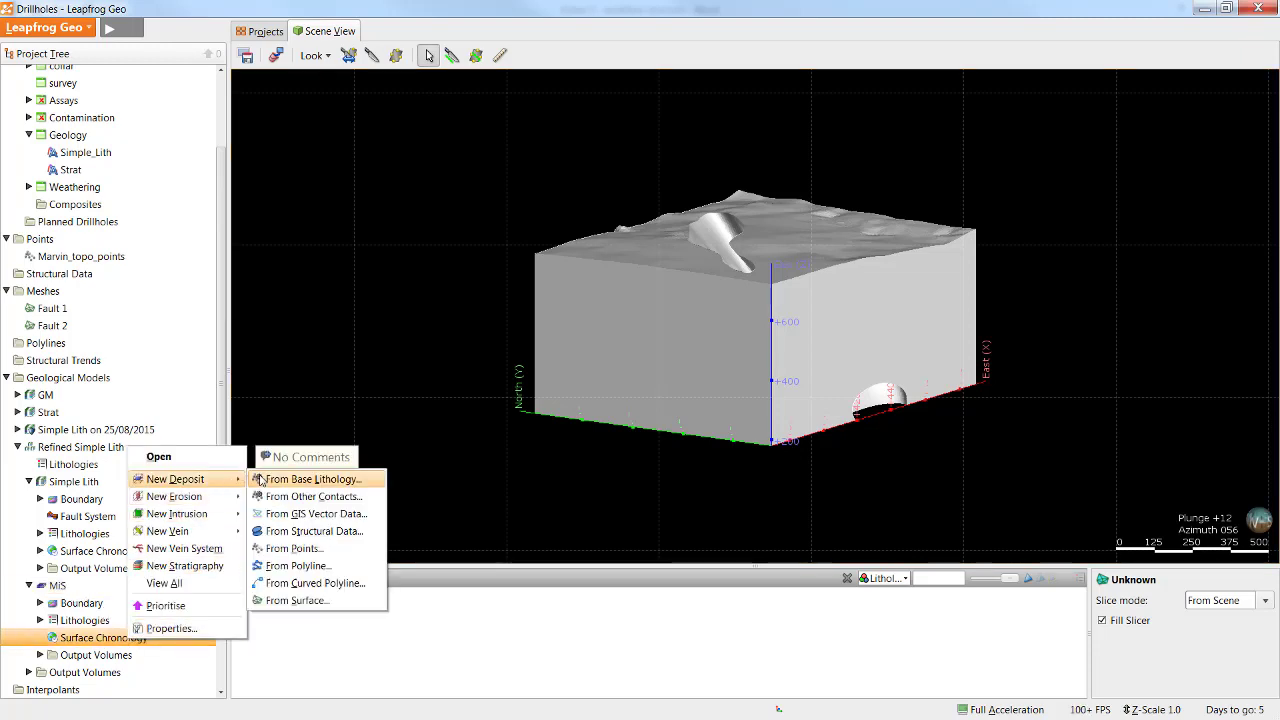
click(275, 479)
click(633, 274)
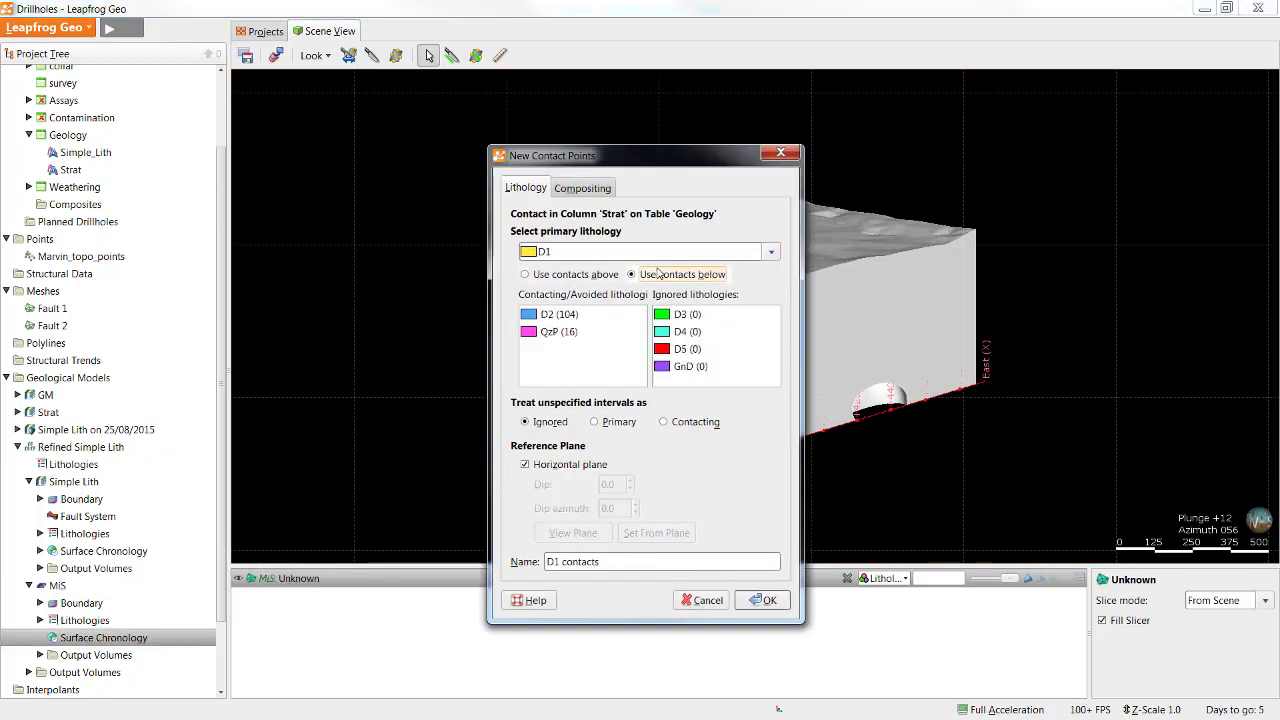
drag(591, 340, 700, 370)
click(763, 600)
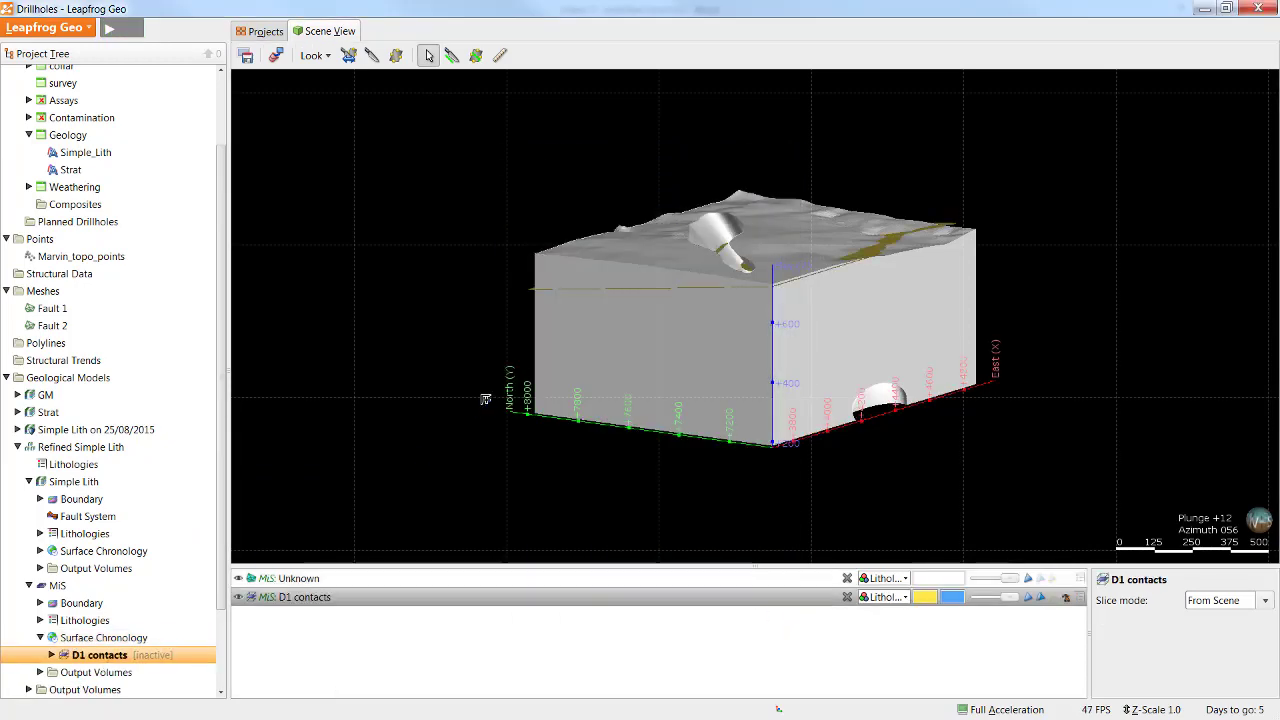
Expand the Output Volumes for MiS and the refined model's Simple_Lith, then select MiS.
scroll(125, 597, down, 2)
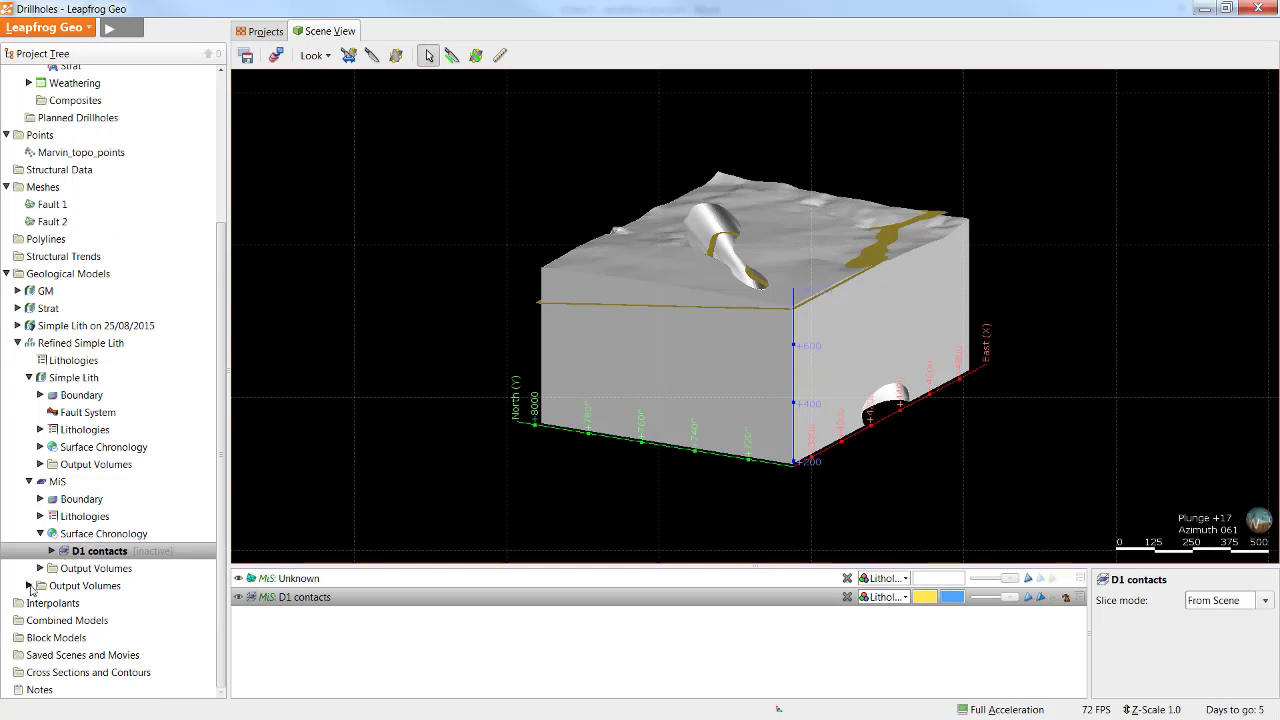
click(40, 568)
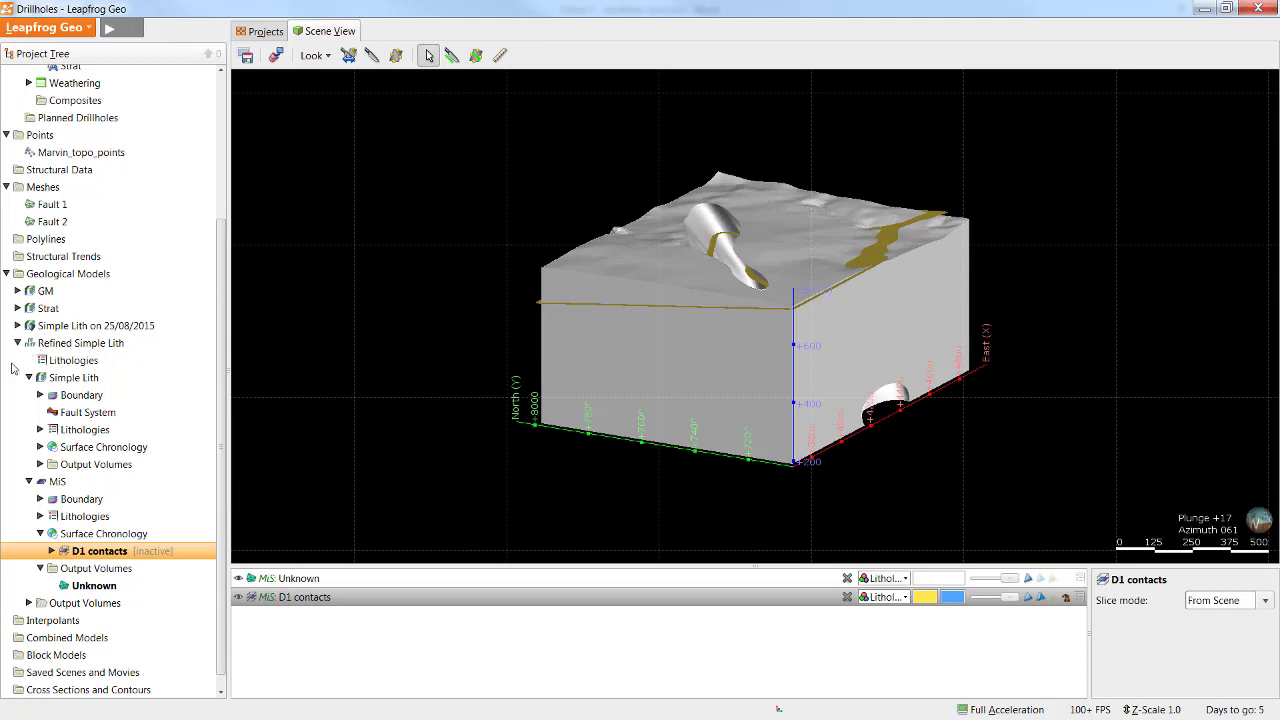
click(29, 603)
scroll(152, 570, down, 2)
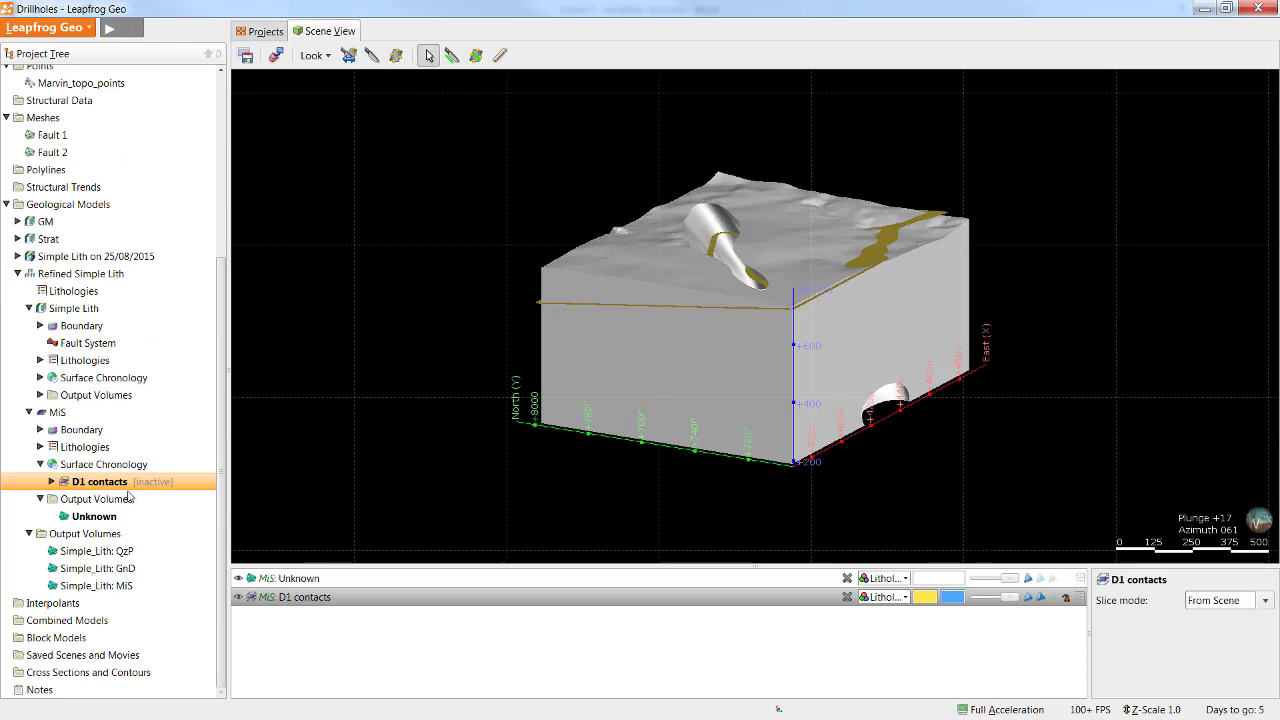
click(63, 416)
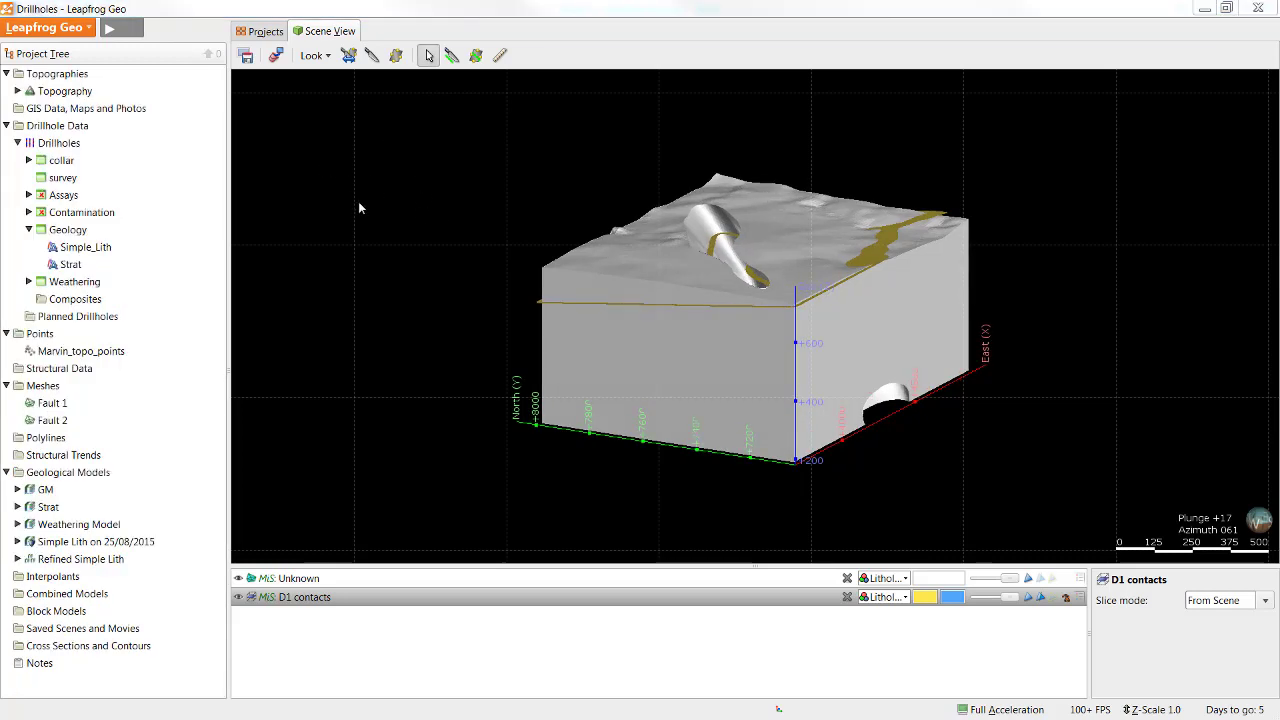
Clear all objects from the 3D scene.
click(275, 56)
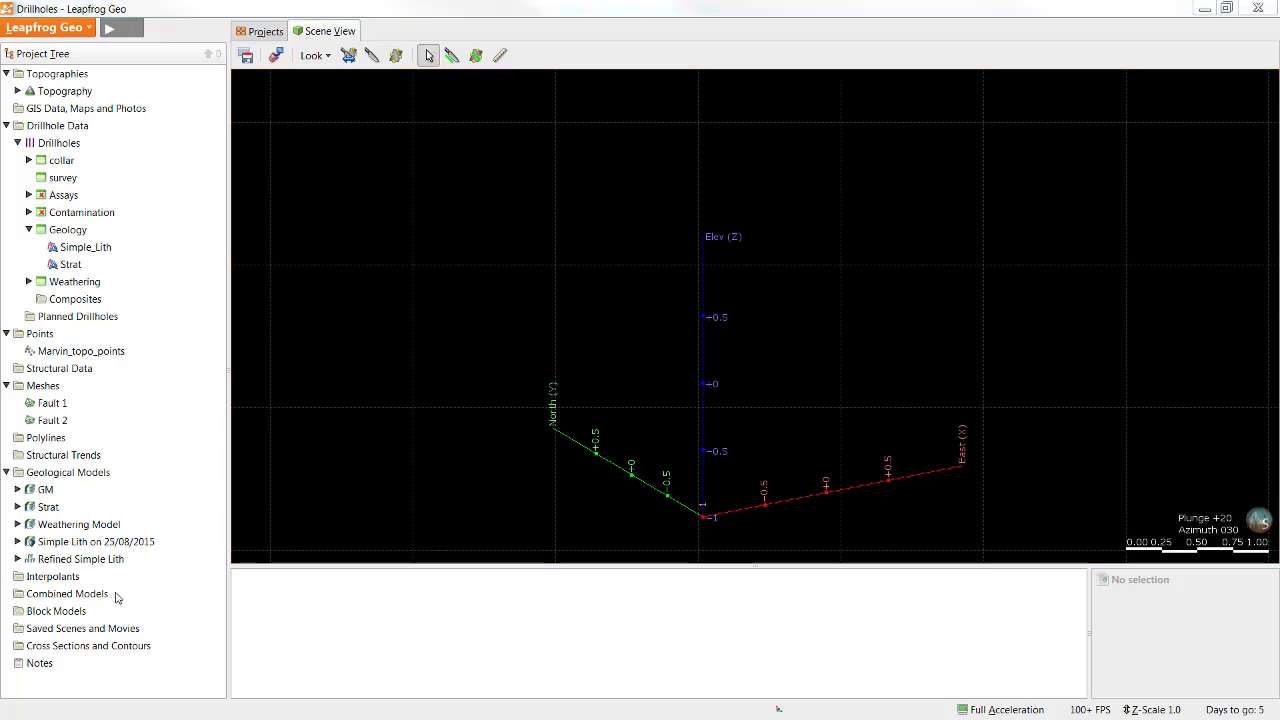
Start a new combined model from the Strat and Weathering Model models.
right_click(116, 597)
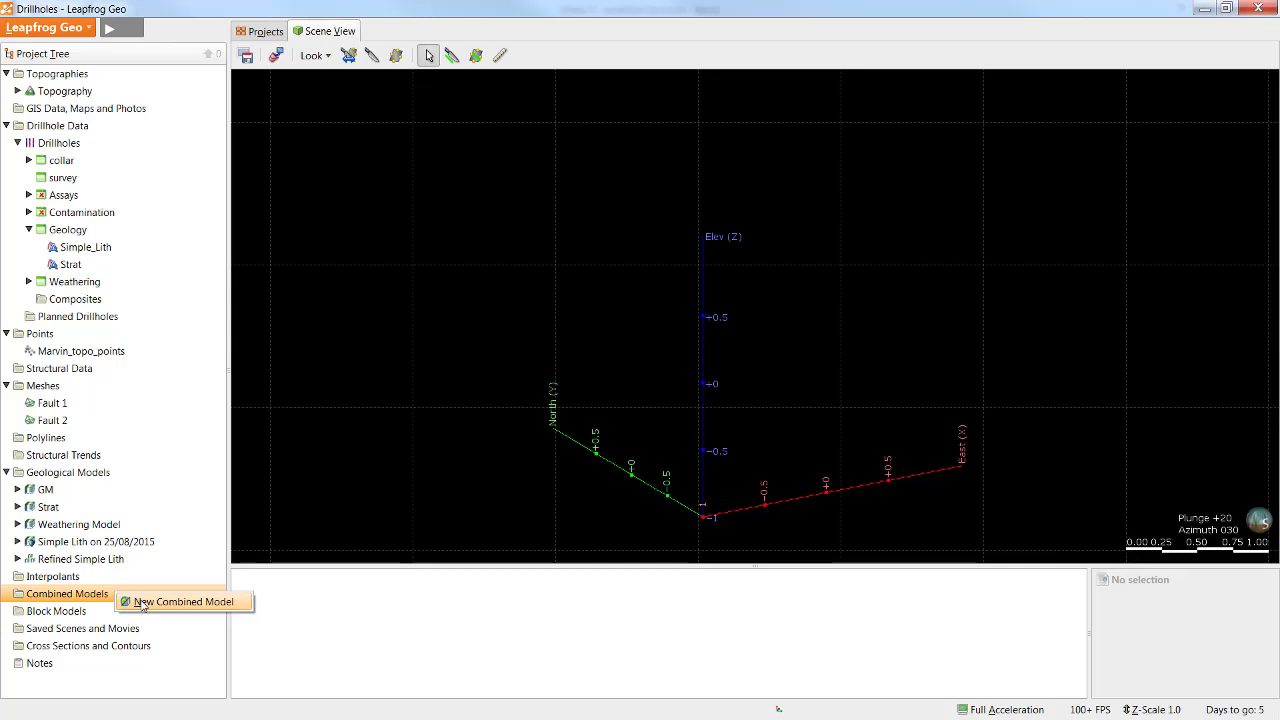
click(143, 603)
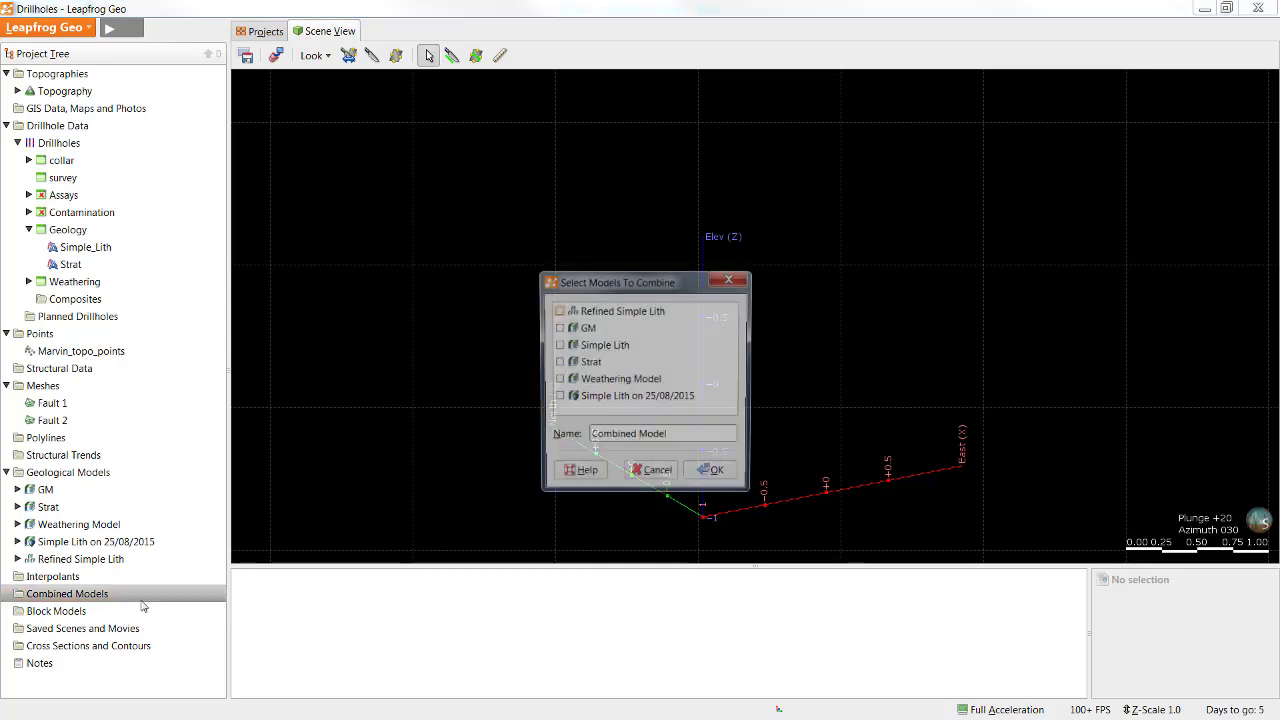
click(557, 363)
click(557, 380)
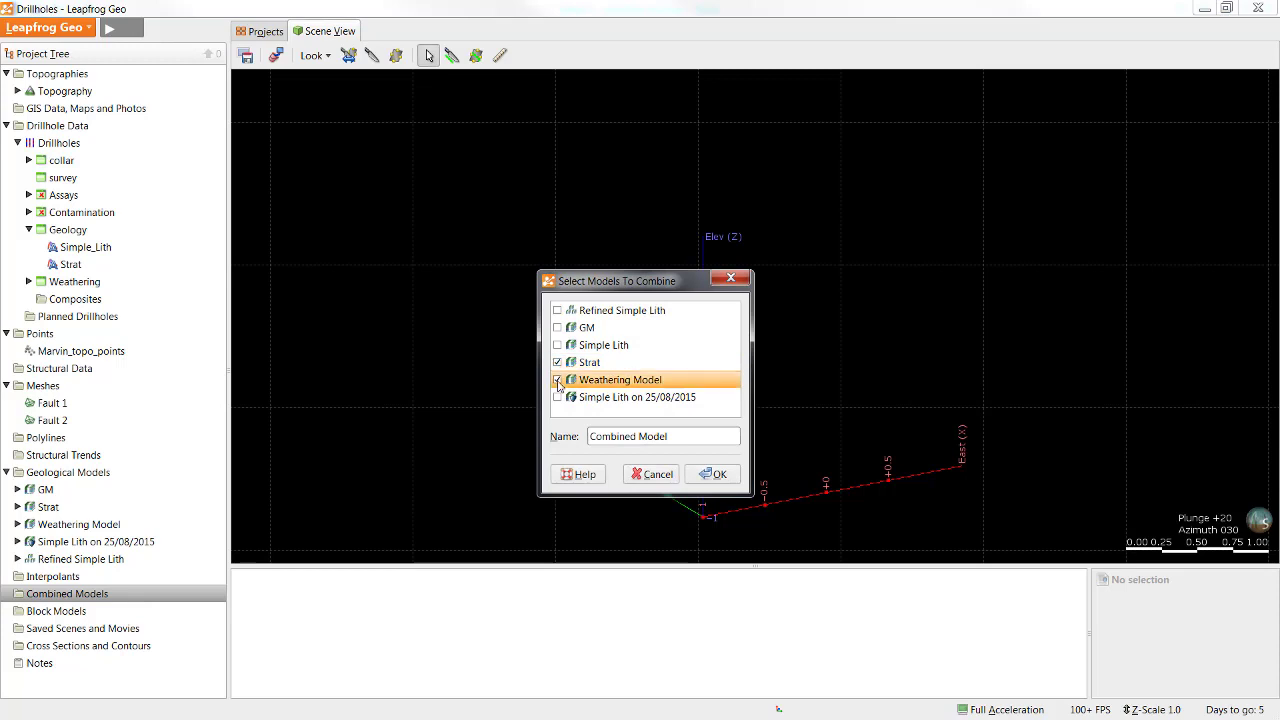
click(712, 474)
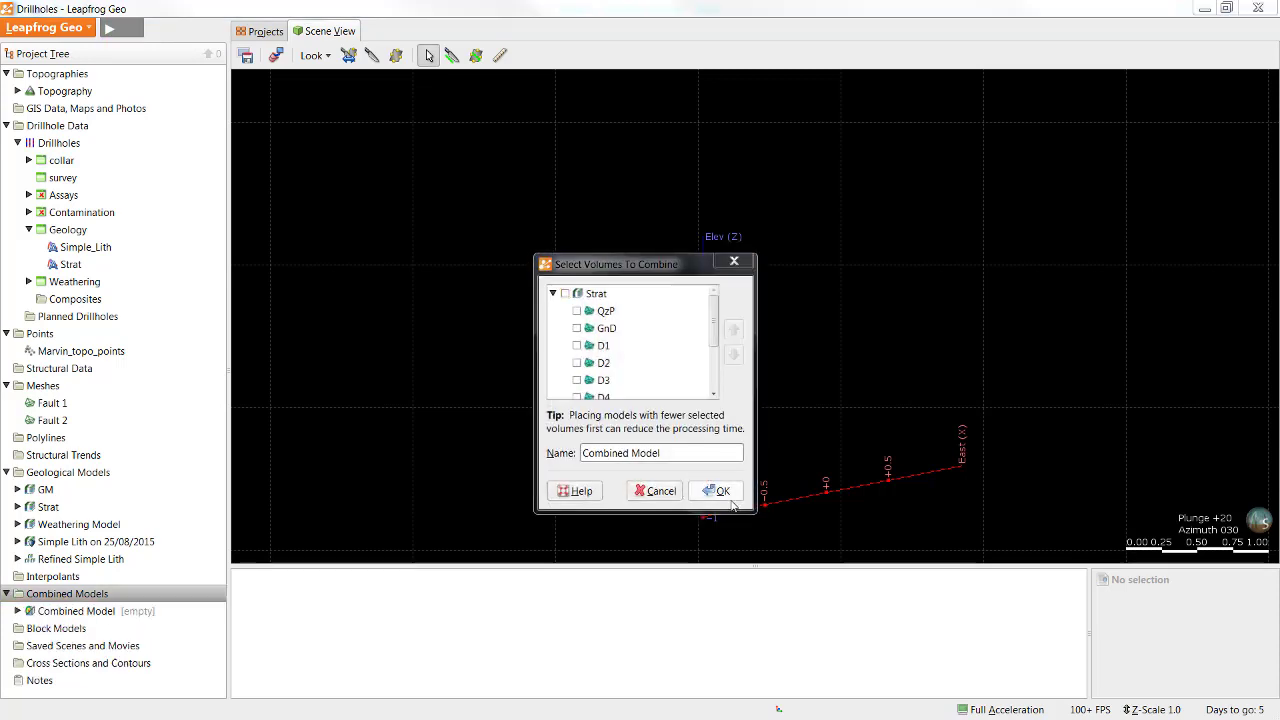
Select the QzP, OX, MX and PM volumes and build the combined model.
drag(755, 512, 786, 641)
click(627, 432)
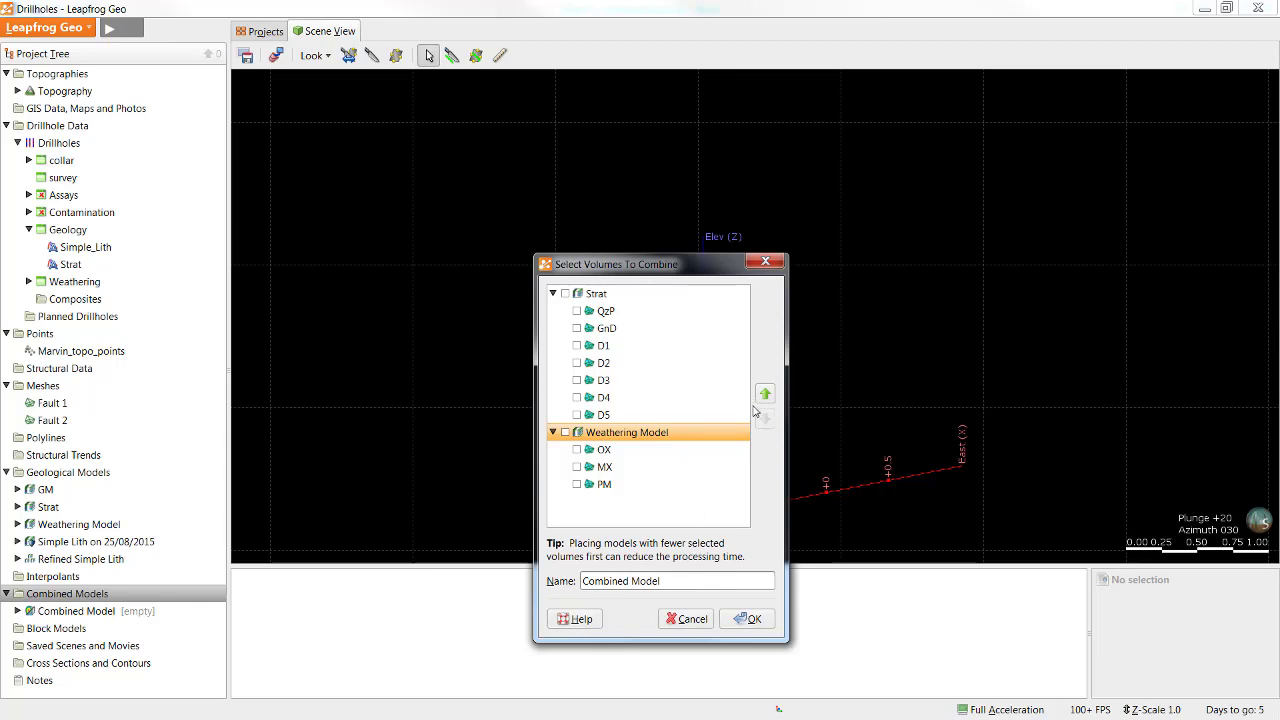
click(577, 312)
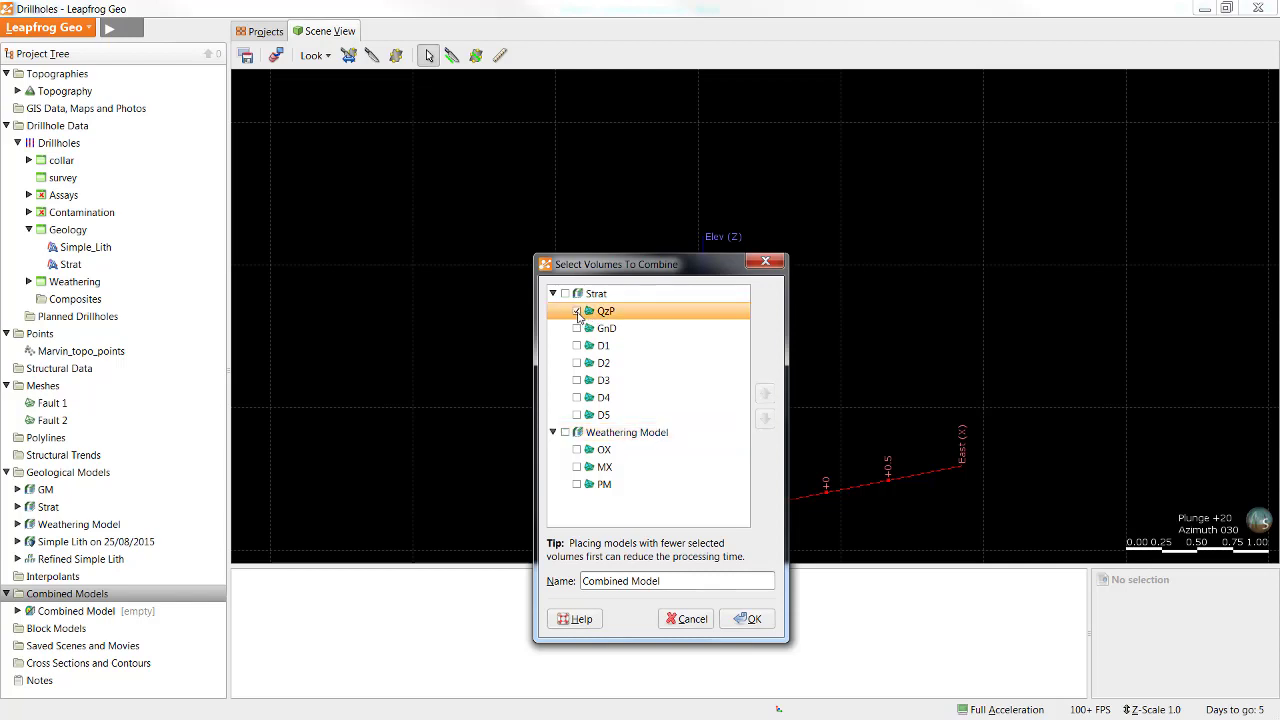
click(577, 450)
click(577, 467)
click(577, 484)
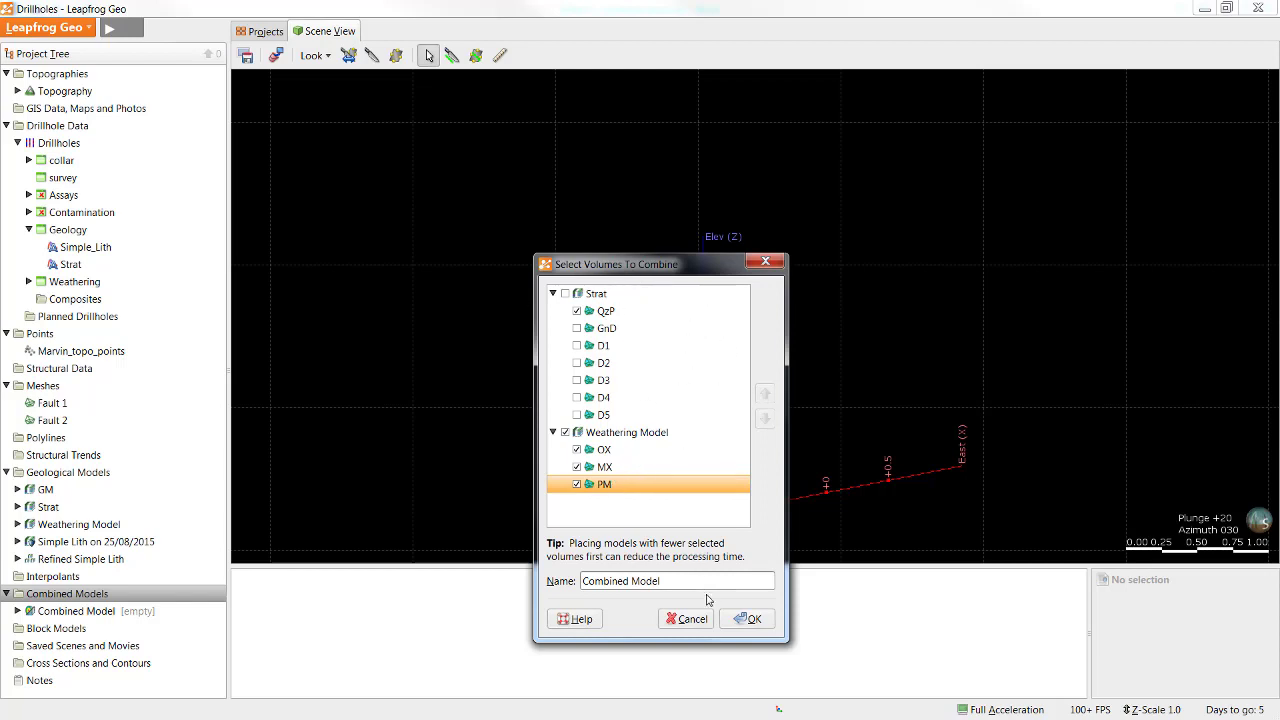
click(750, 620)
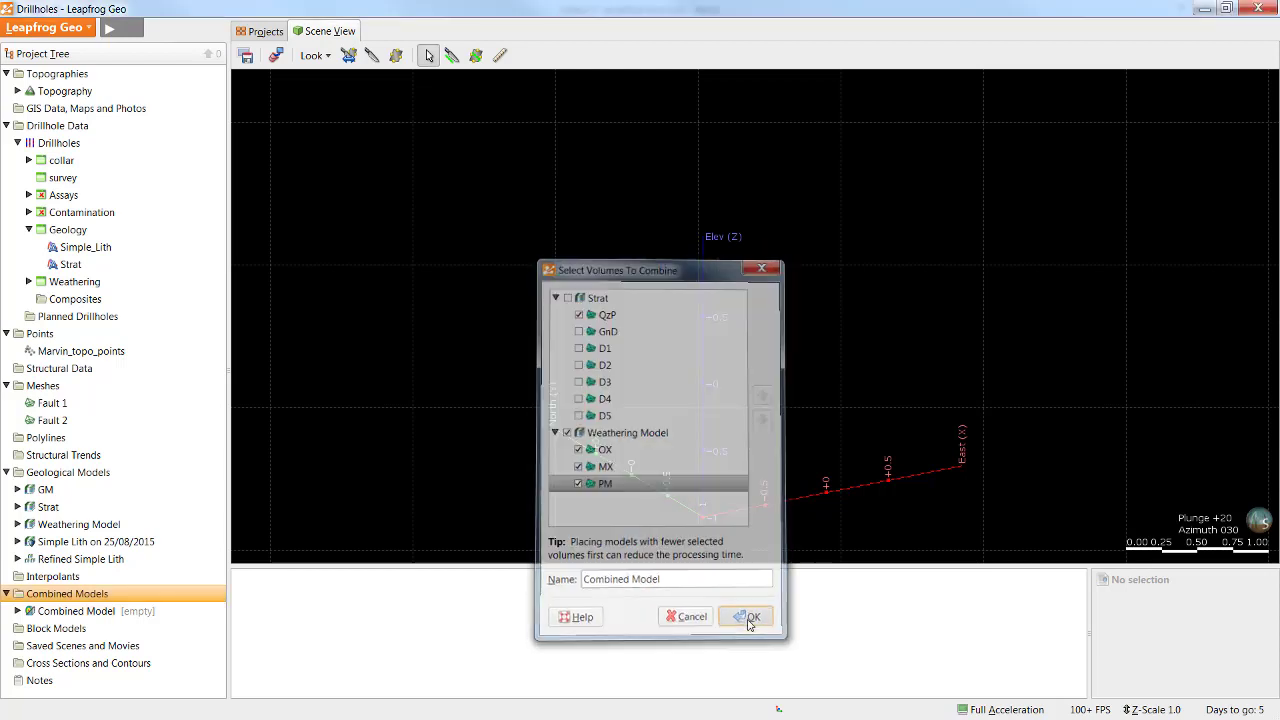
scroll(180, 593, down, 2)
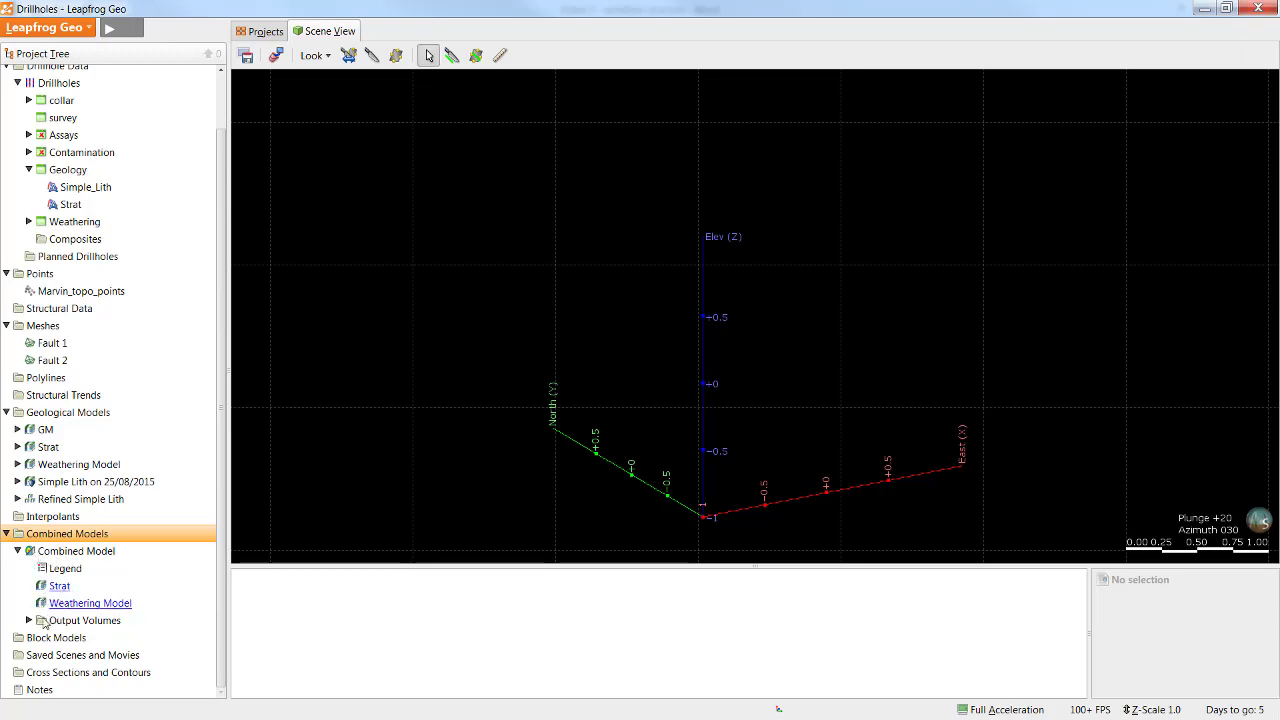
Display the combined model's QzP, OX, QzP, MX and QzP, PM volumes in the scene.
click(29, 620)
scroll(99, 593, down, 1)
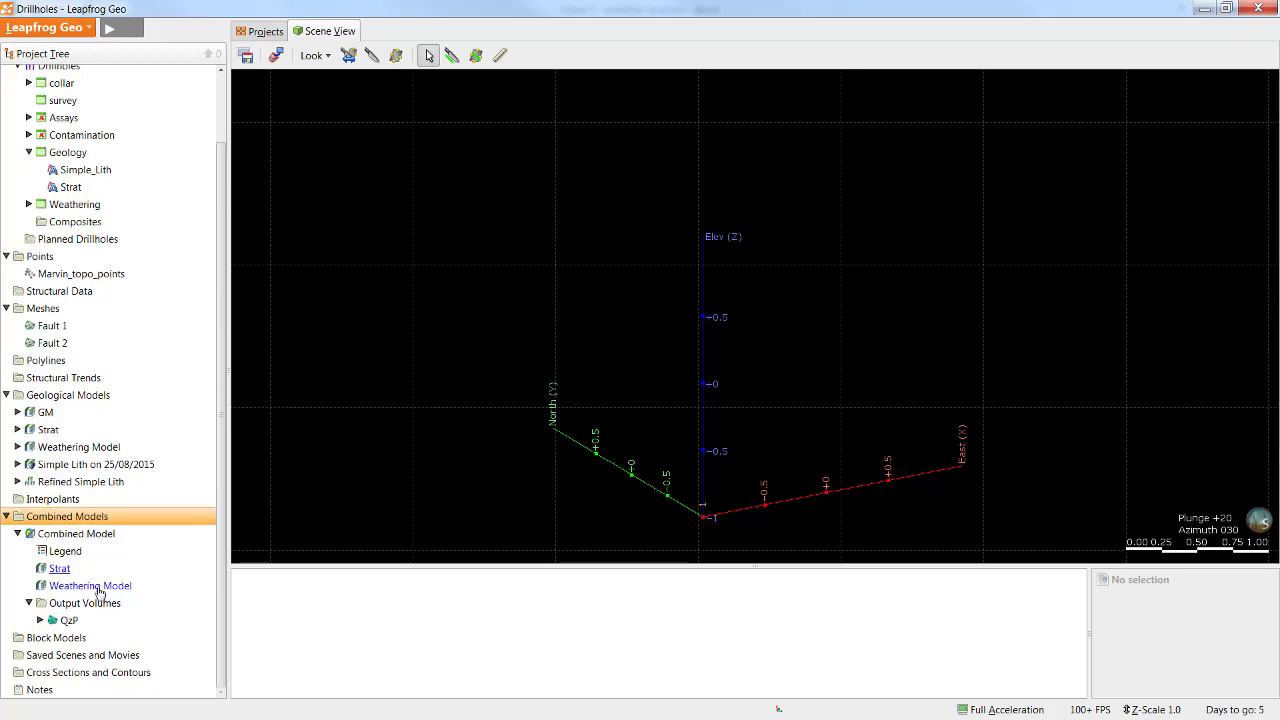
click(41, 620)
scroll(155, 569, down, 1)
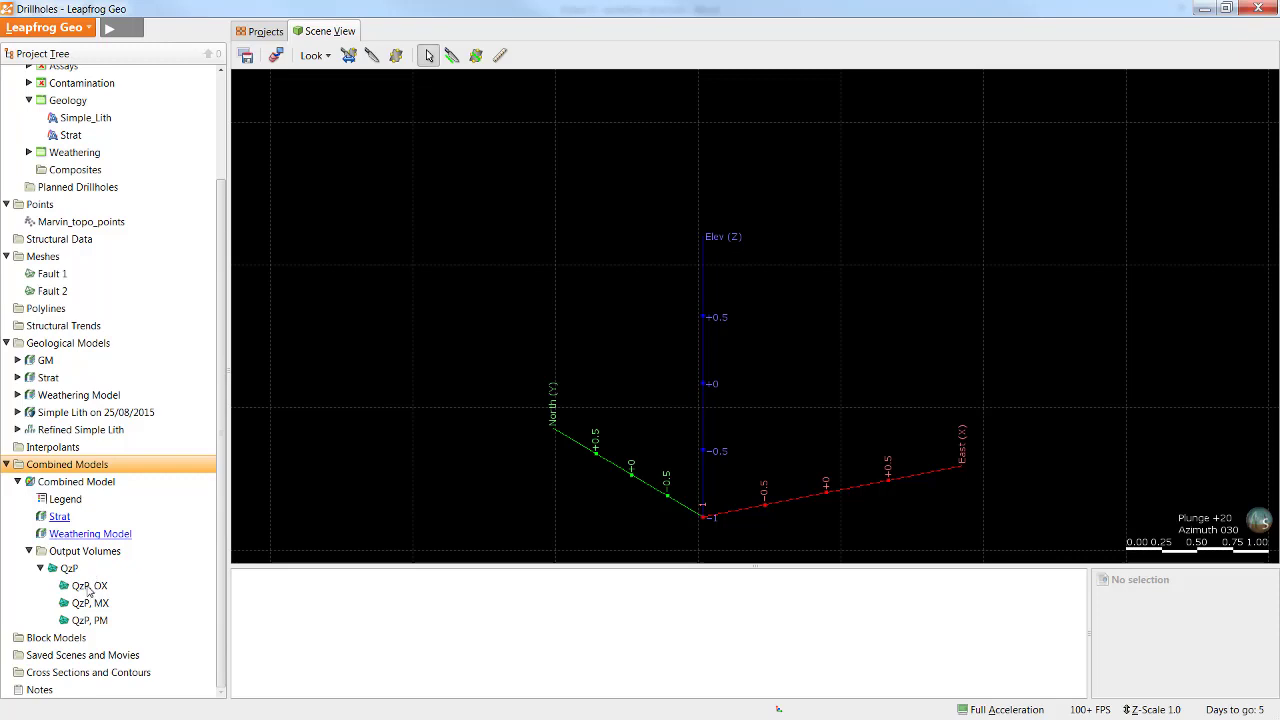
drag(88, 590, 560, 431)
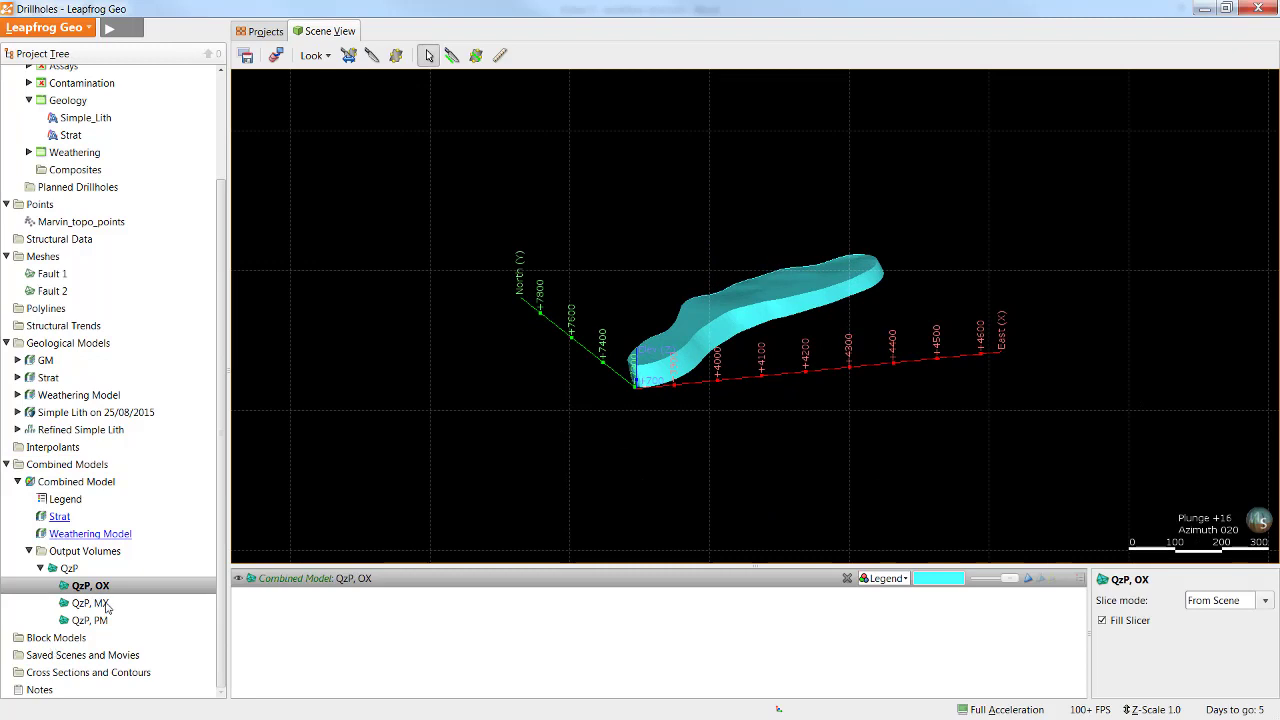
drag(106, 608, 505, 454)
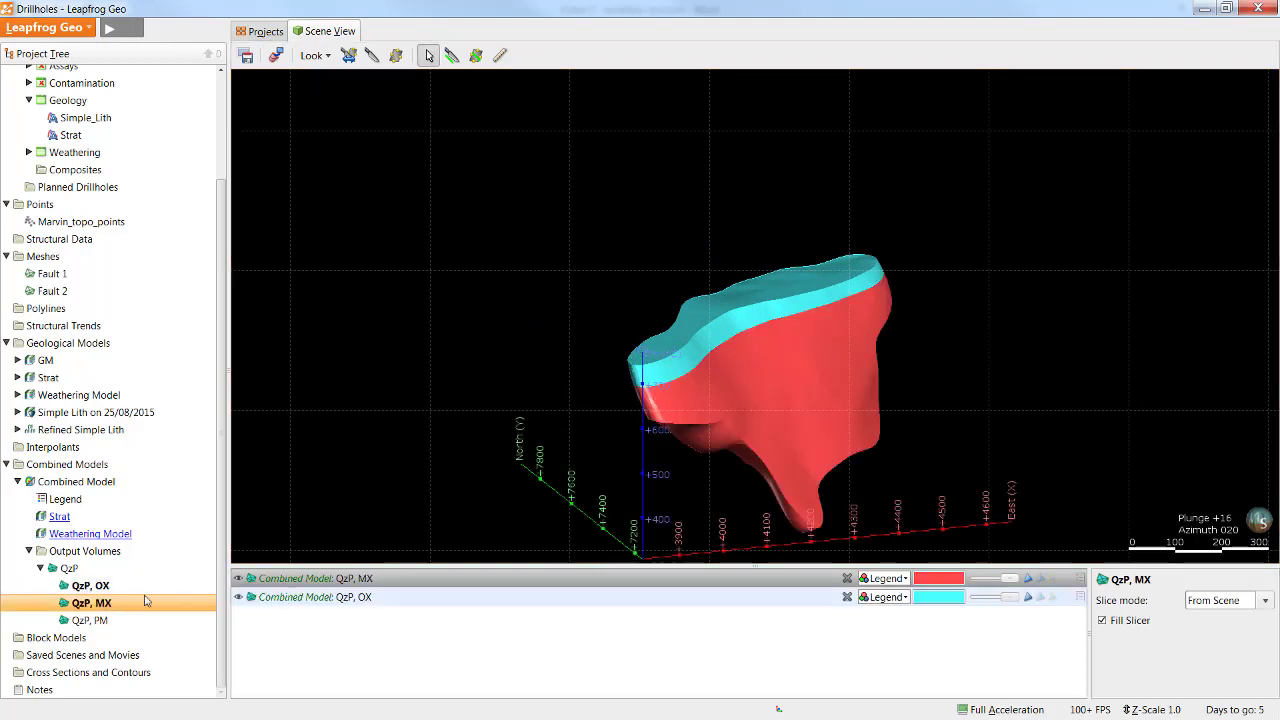
drag(115, 622, 660, 540)
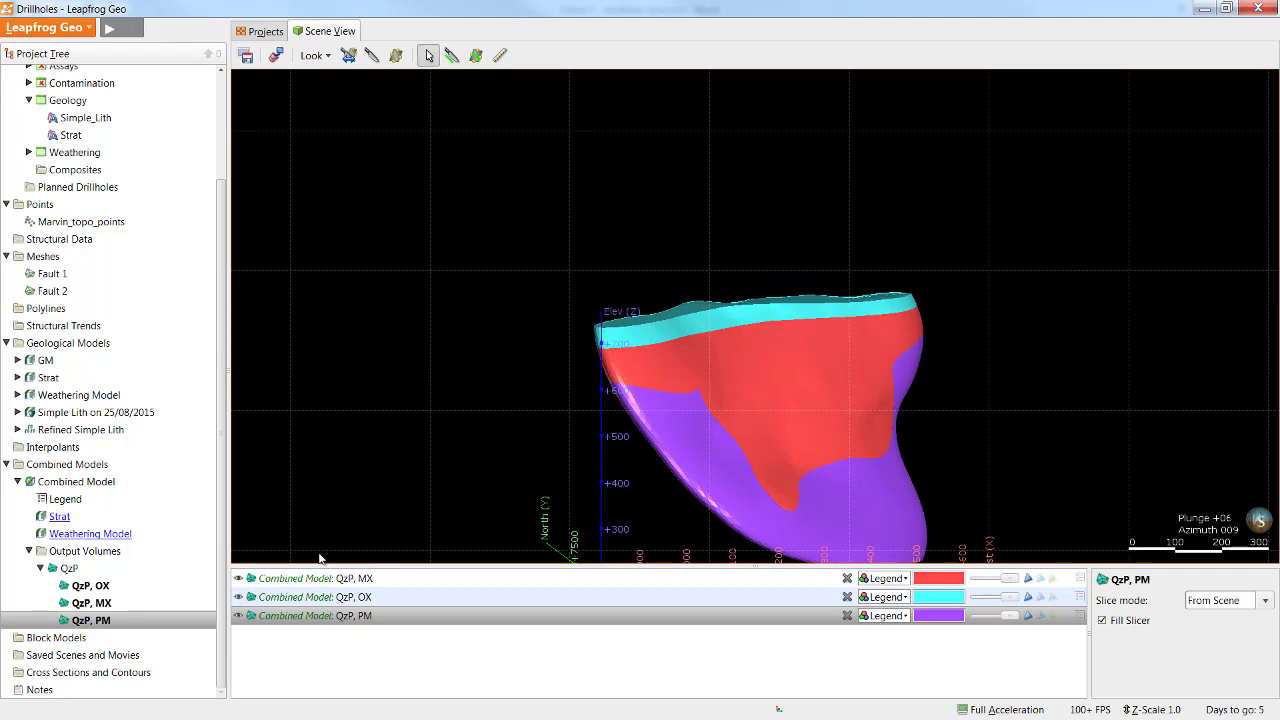
Add the GnD intrusion volume to the combined model's volume selection.
double_click(95, 484)
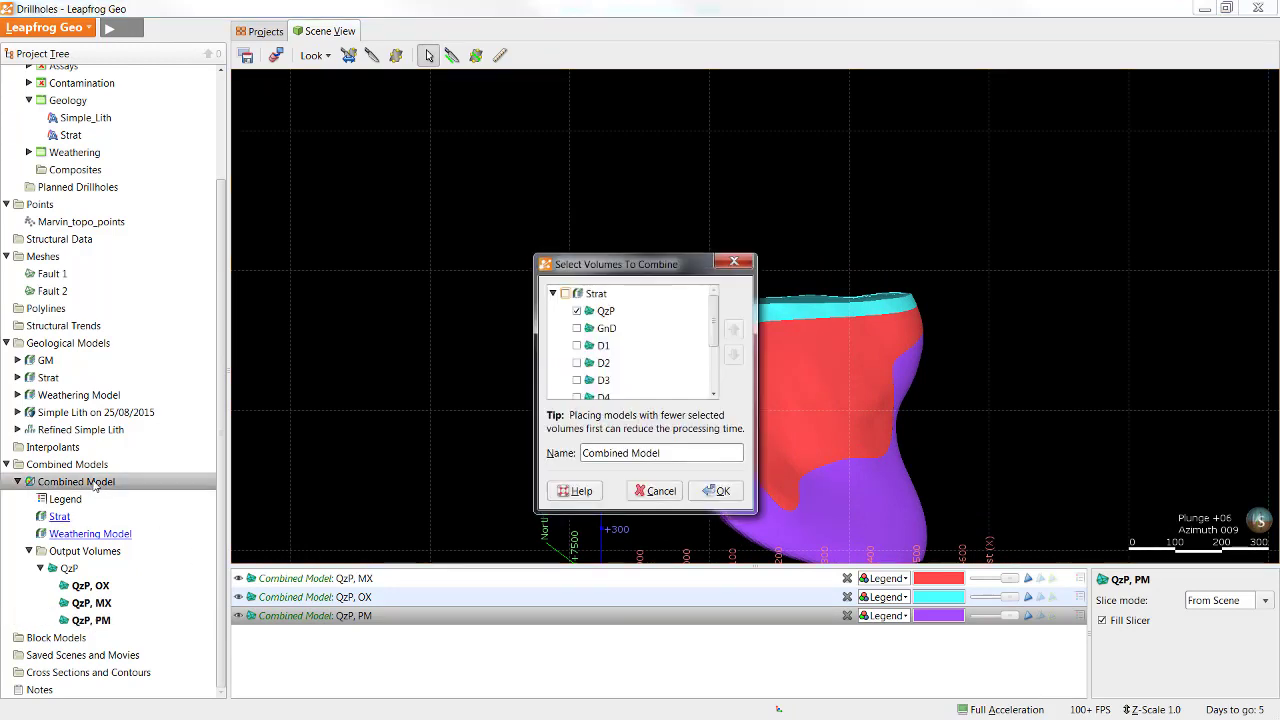
click(578, 330)
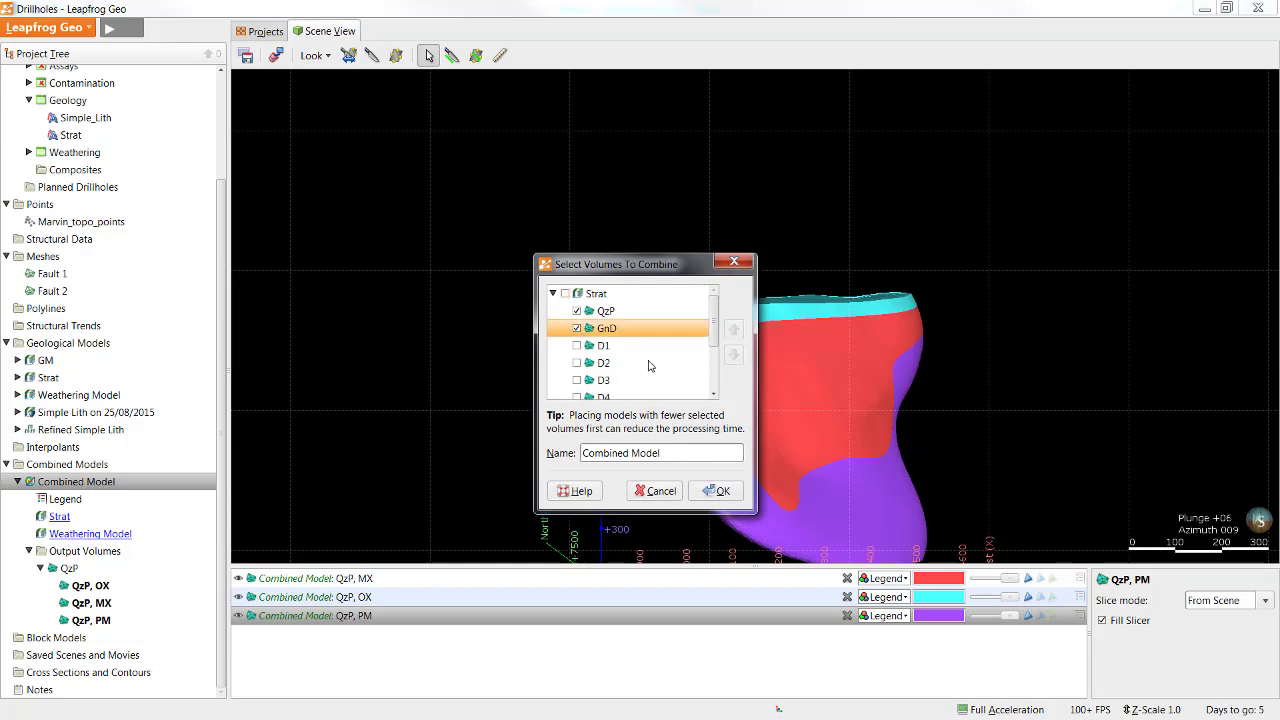
click(718, 491)
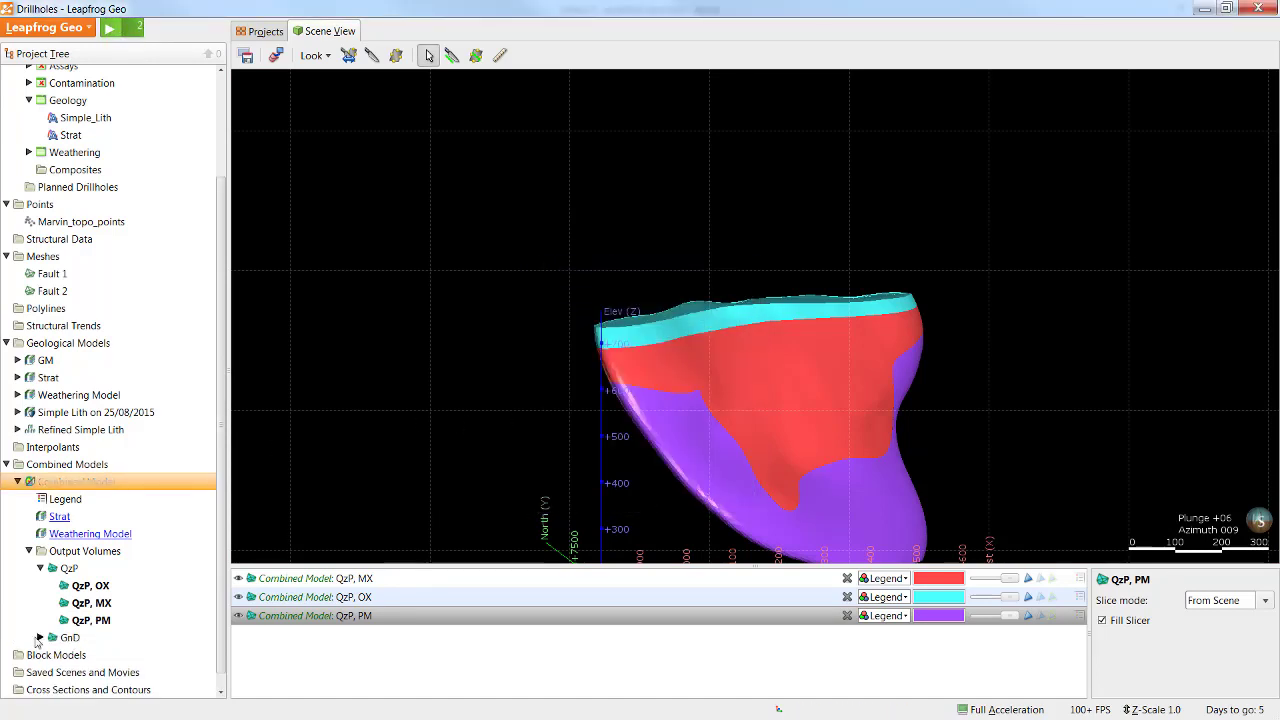
Display the GnD, MX and GnD, PM volumes and check GnD, MX's volume of 6,674,800.
click(40, 637)
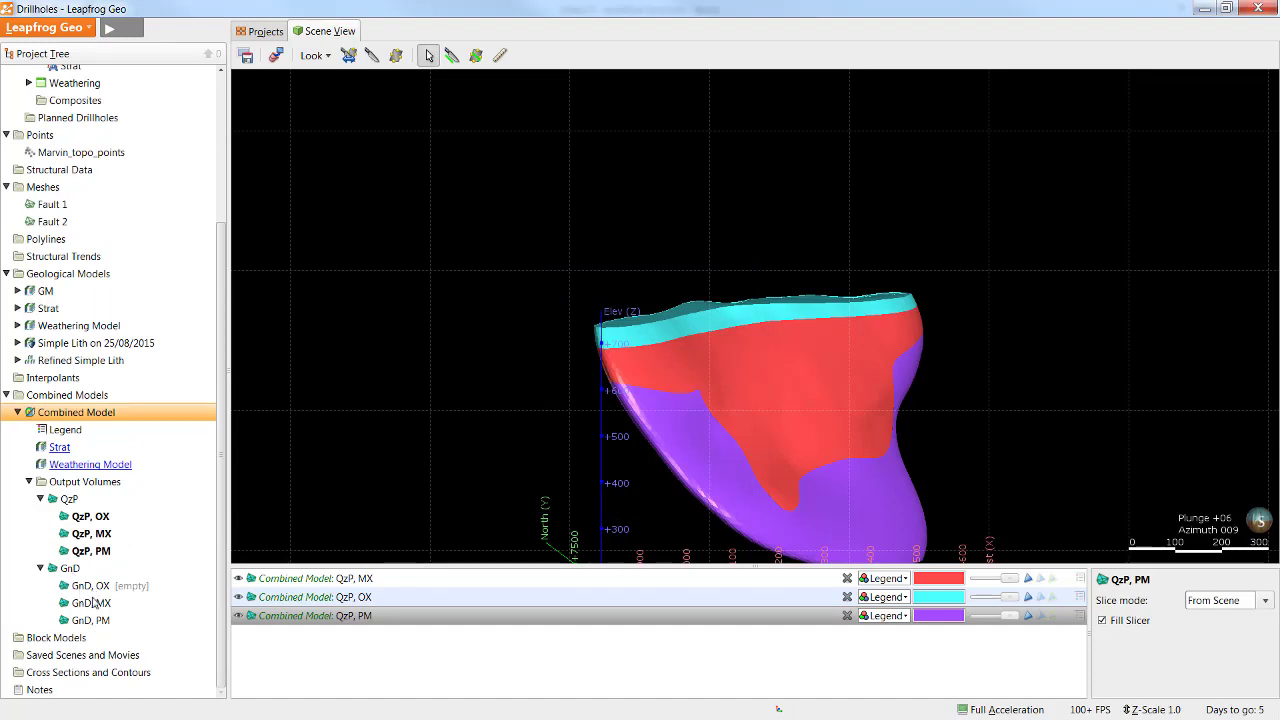
drag(99, 605, 347, 483)
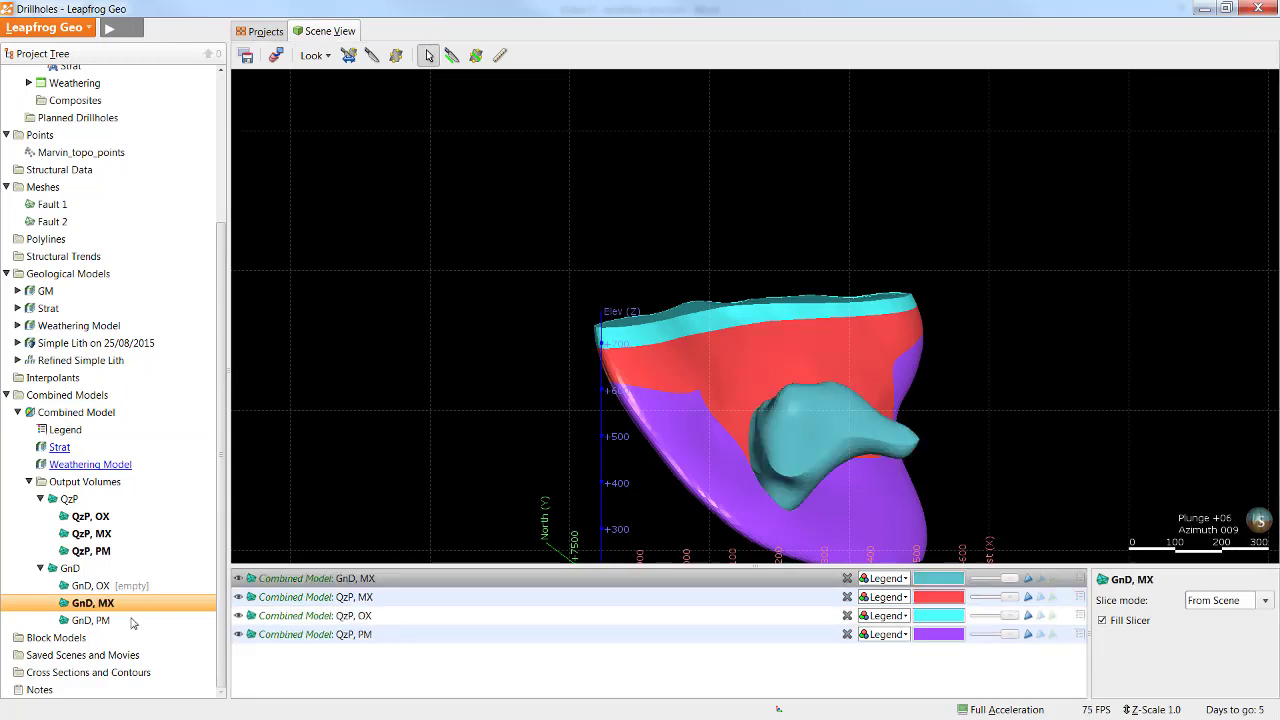
drag(132, 620, 635, 413)
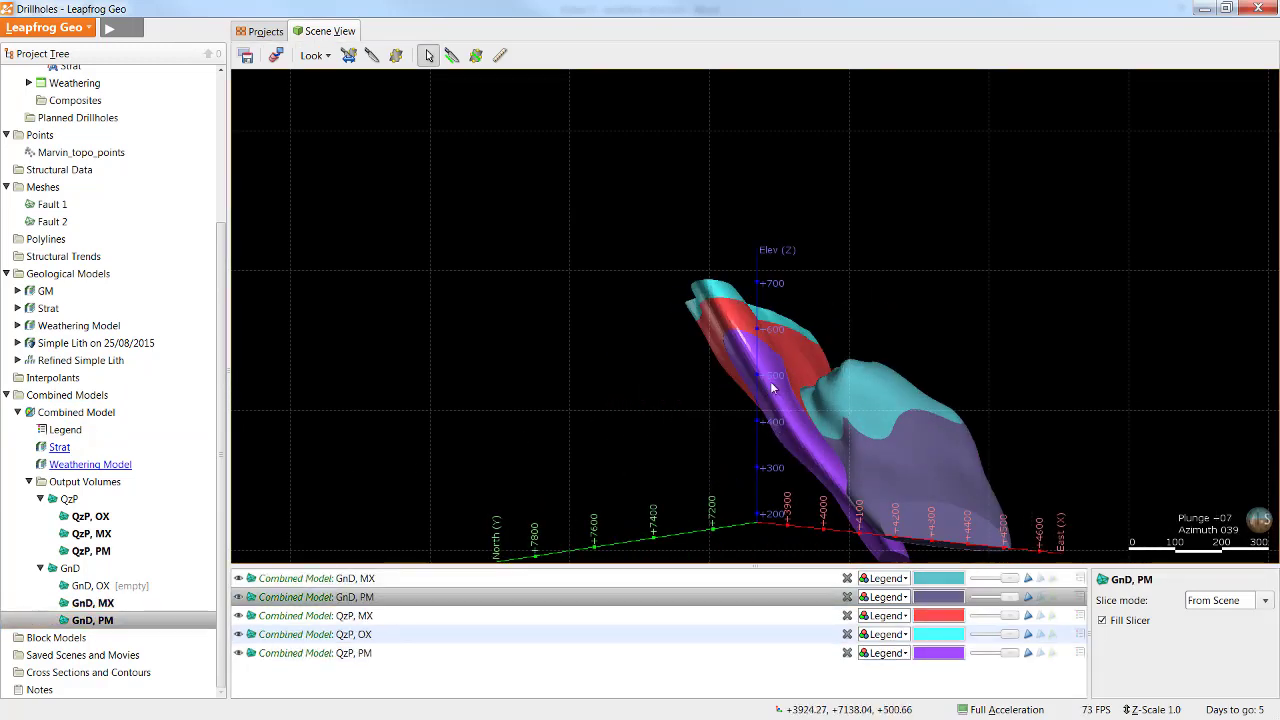
click(849, 381)
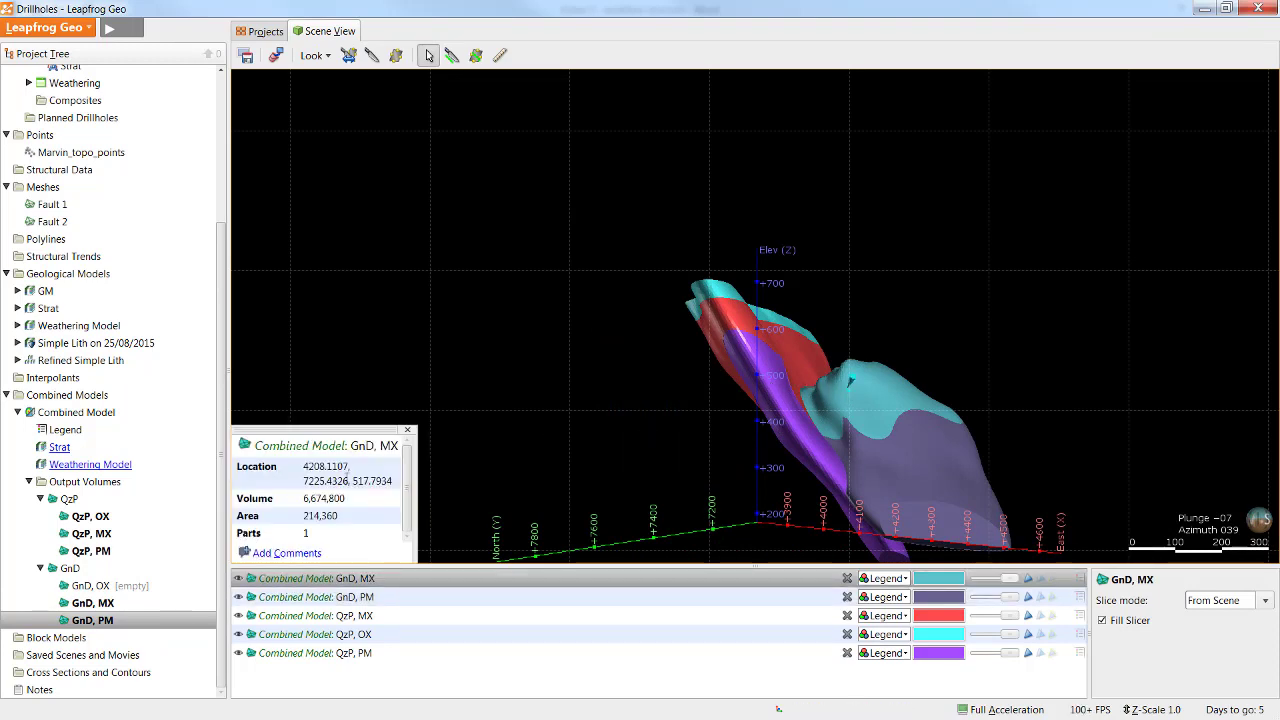